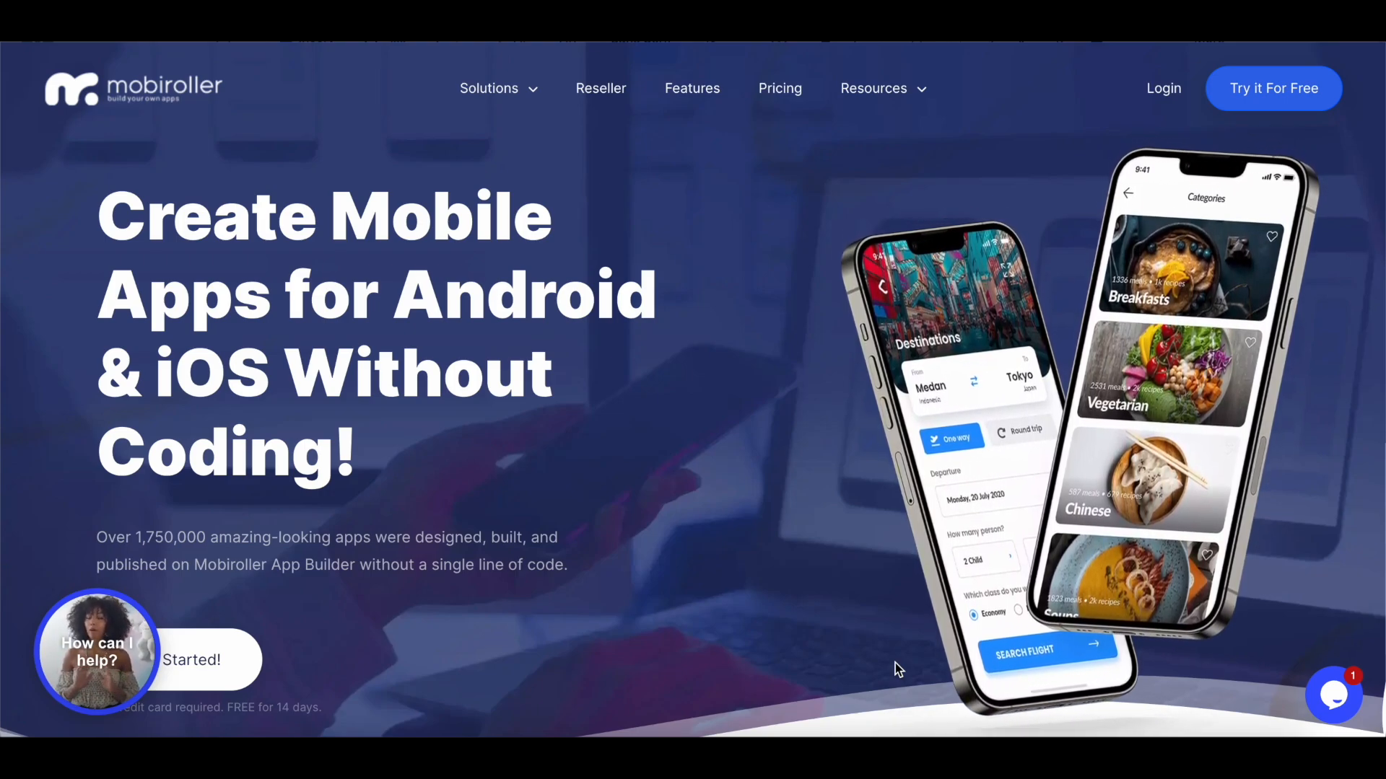
Step: Review the Mobiroller homepage, covering its solutions, three-step process, business benefits and advanced features
{"action": "scroll", "coordinate": [897, 669], "scroll_direction": "down", "scroll_amount": 5}
{"action": "scroll", "coordinate": [895, 665], "scroll_direction": "down", "scroll_amount": 8}
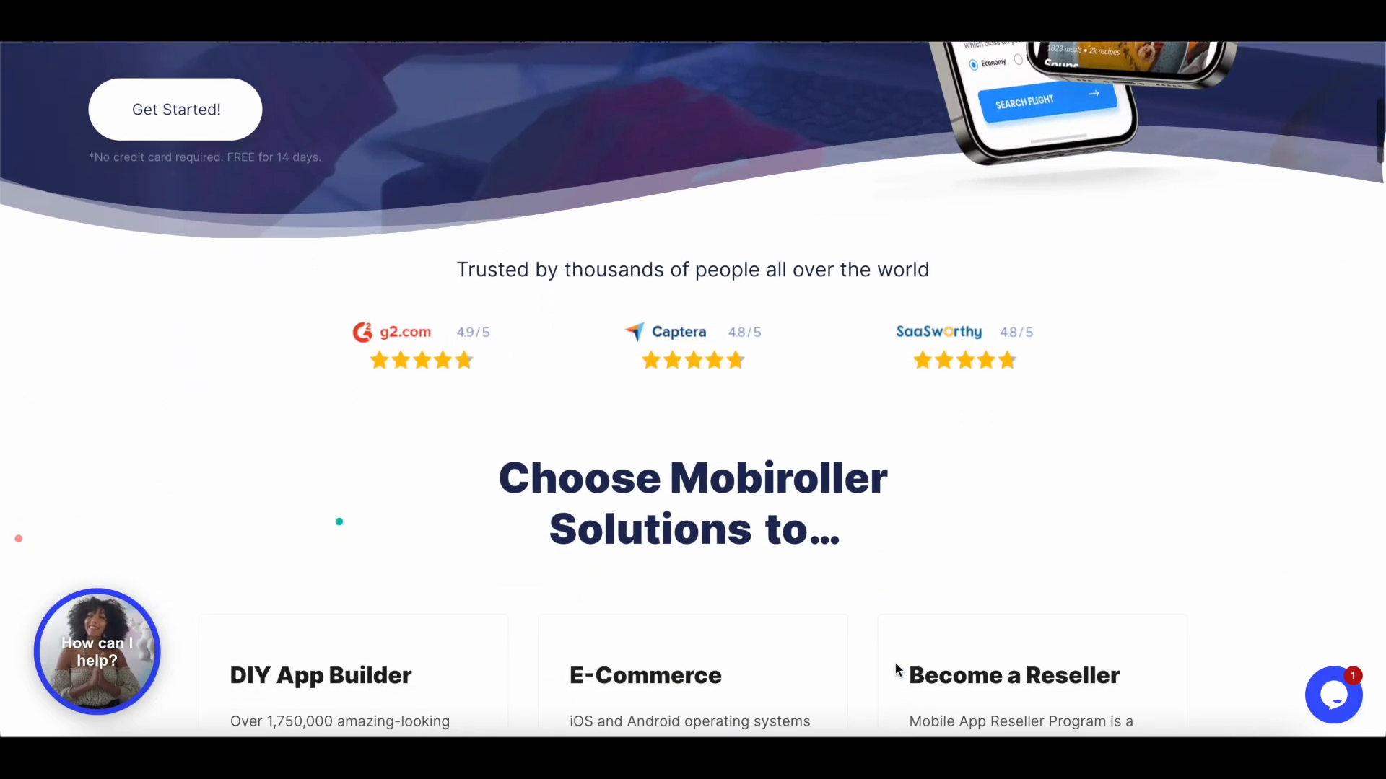
{"action": "scroll", "coordinate": [895, 670], "scroll_direction": "down", "scroll_amount": 7}
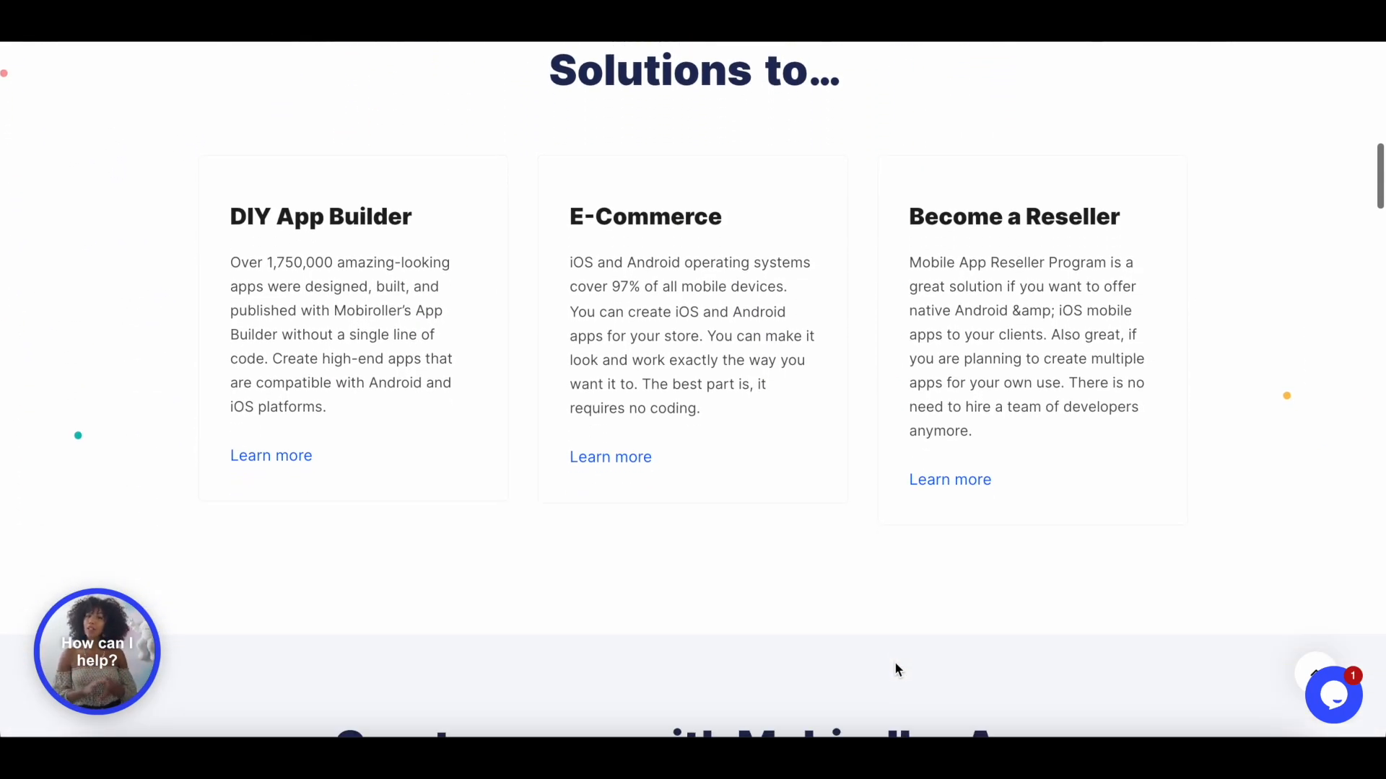
{"action": "scroll", "coordinate": [895, 670], "scroll_direction": "down", "scroll_amount": 9}
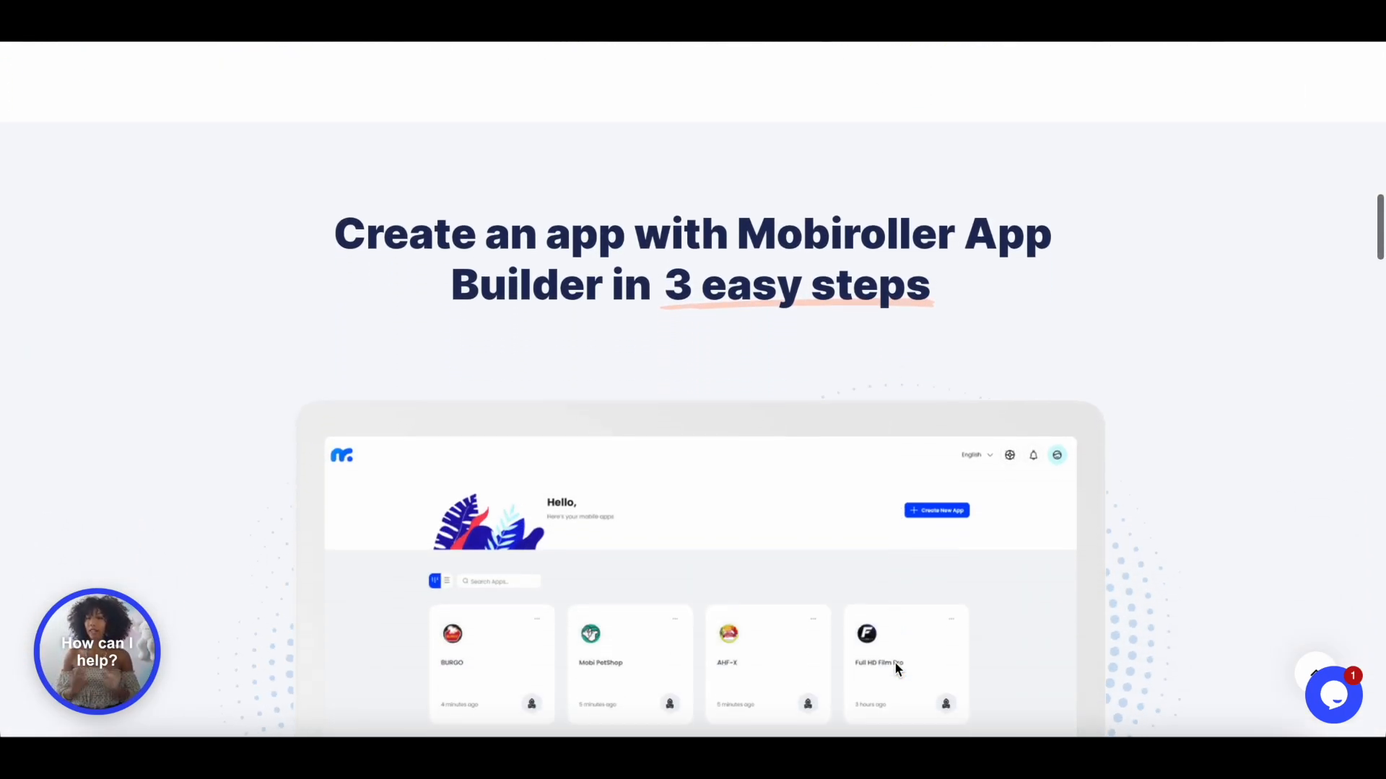
{"action": "scroll", "coordinate": [896, 665], "scroll_direction": "down", "scroll_amount": 1}
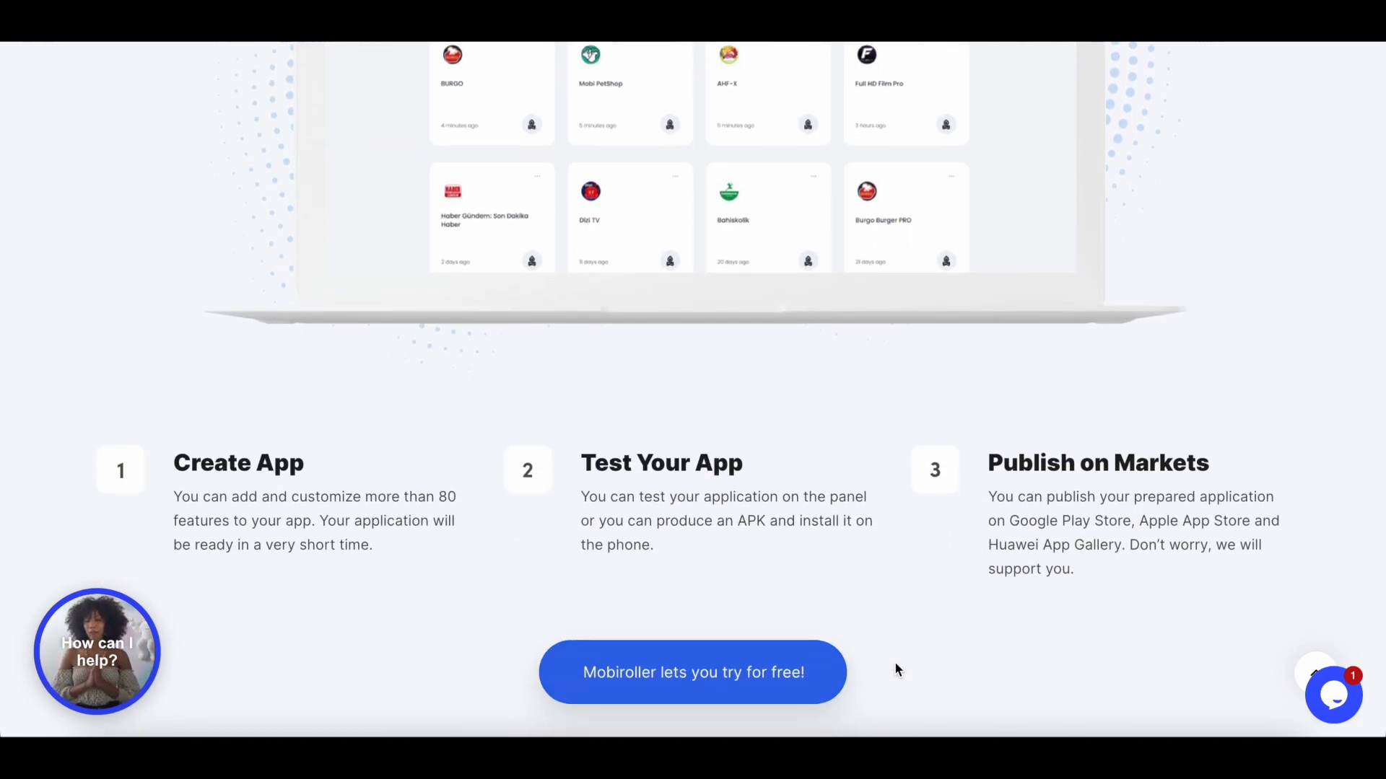
{"action": "scroll", "coordinate": [895, 669], "scroll_direction": "down", "scroll_amount": 6}
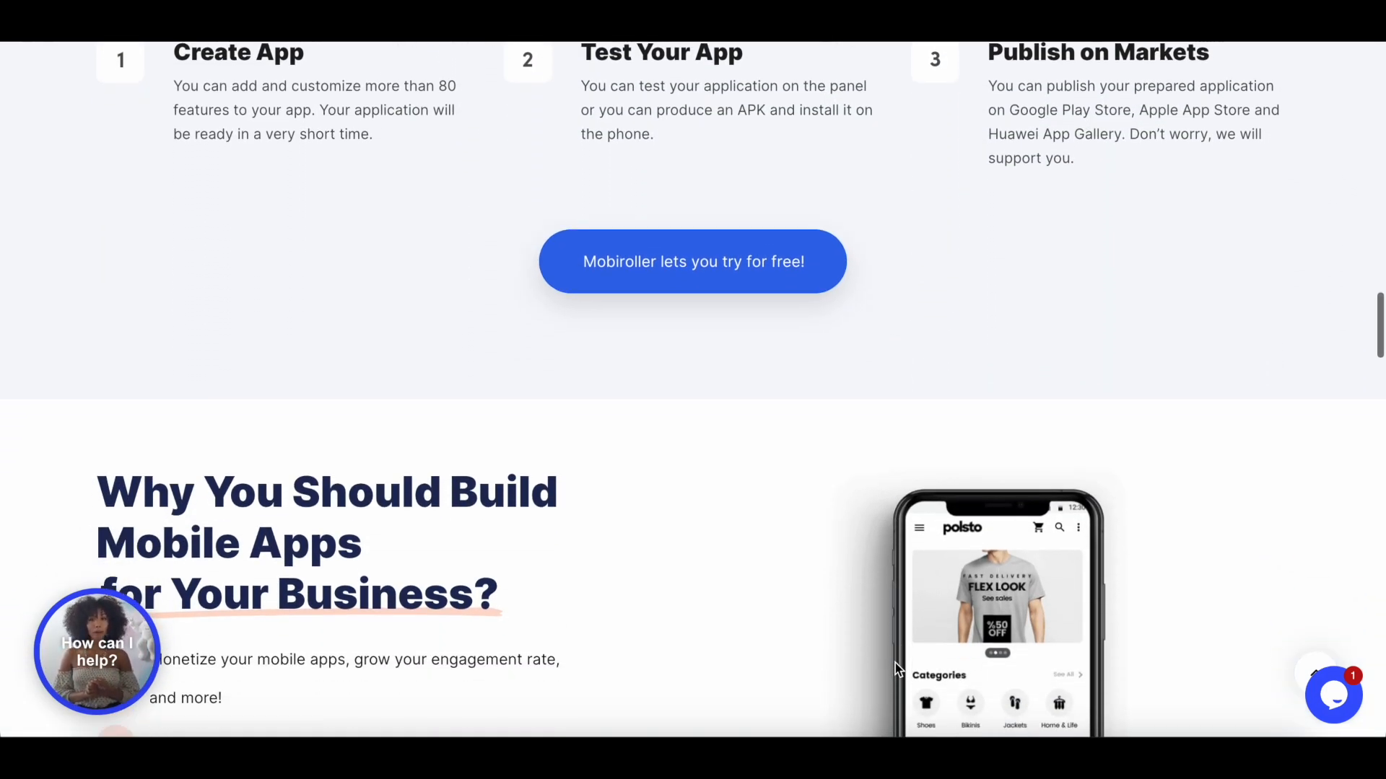
{"action": "scroll", "coordinate": [895, 670], "scroll_direction": "down", "scroll_amount": 5}
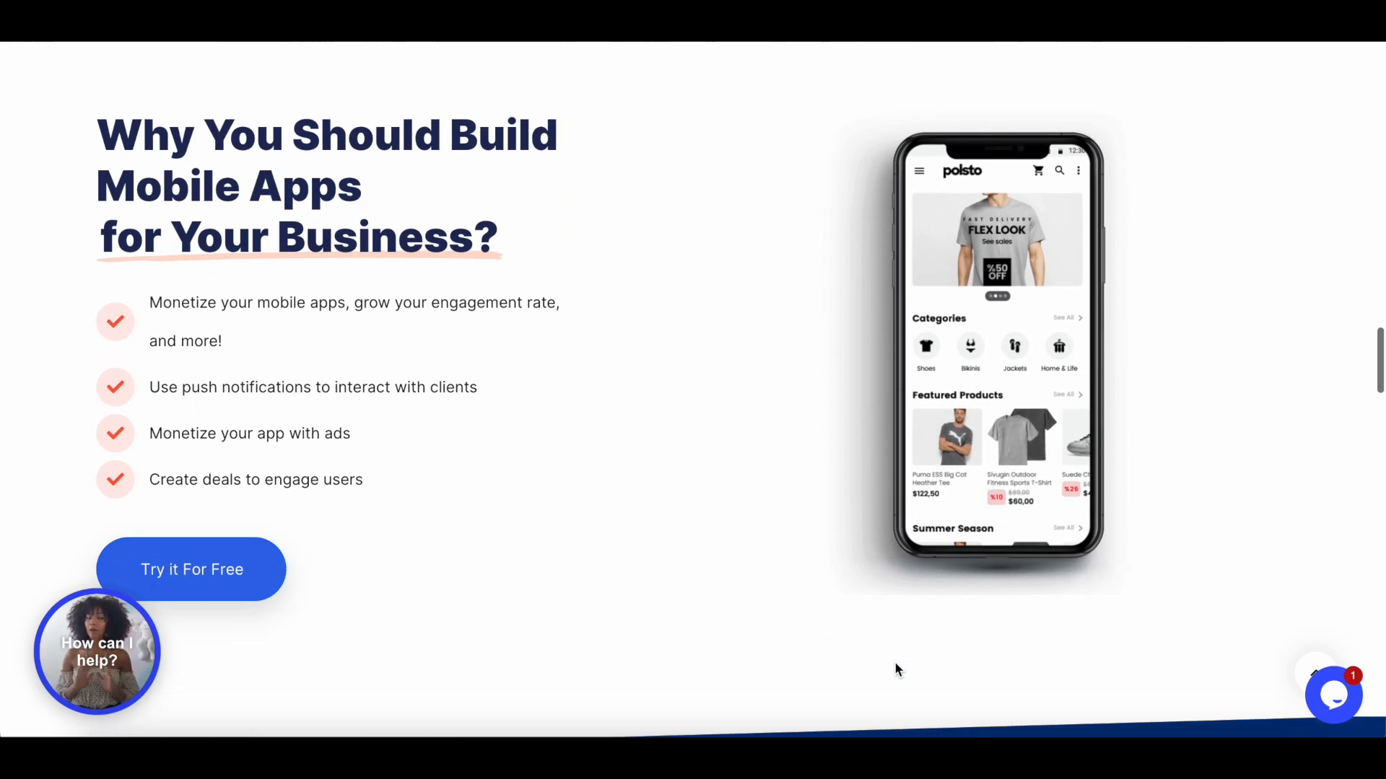
{"action": "scroll", "coordinate": [895, 669], "scroll_direction": "down", "scroll_amount": 8}
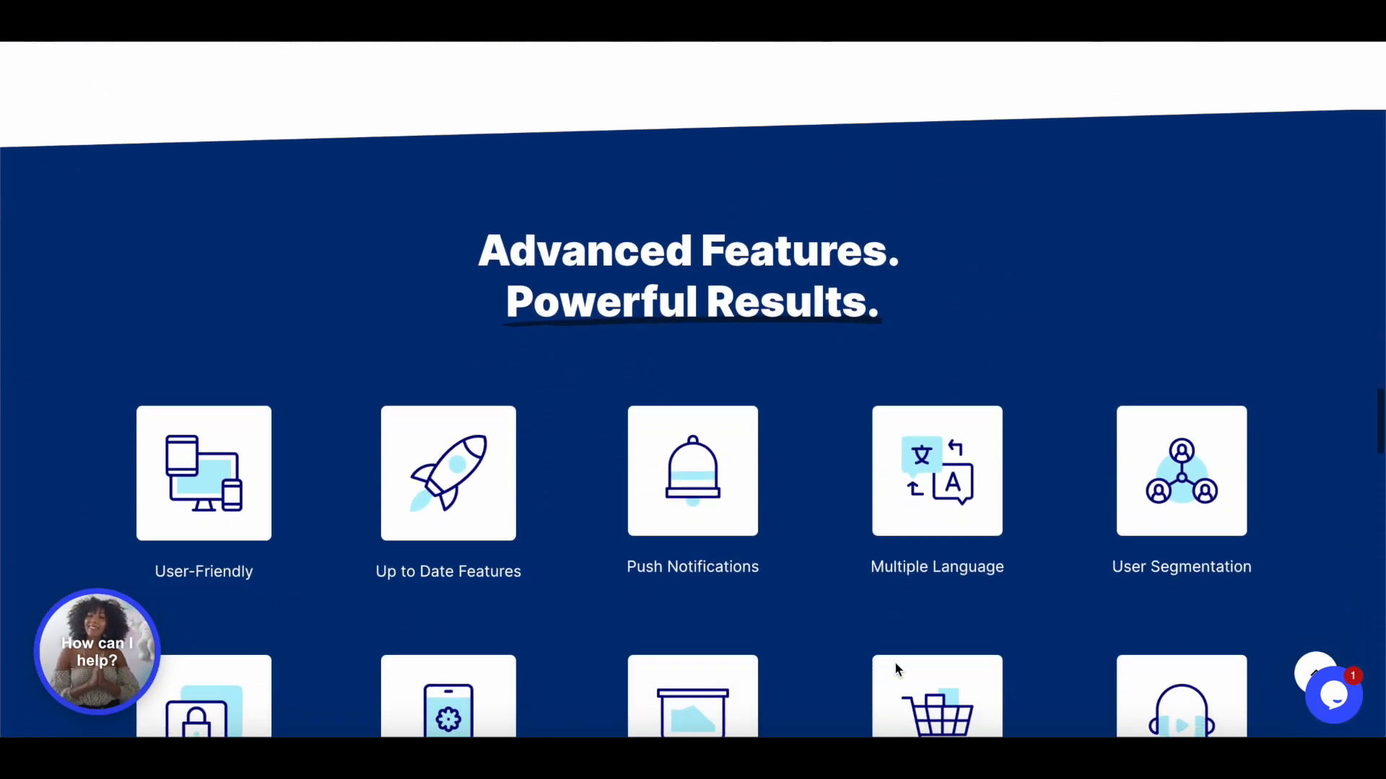
{"action": "scroll", "coordinate": [894, 661], "scroll_direction": "down", "scroll_amount": 2}
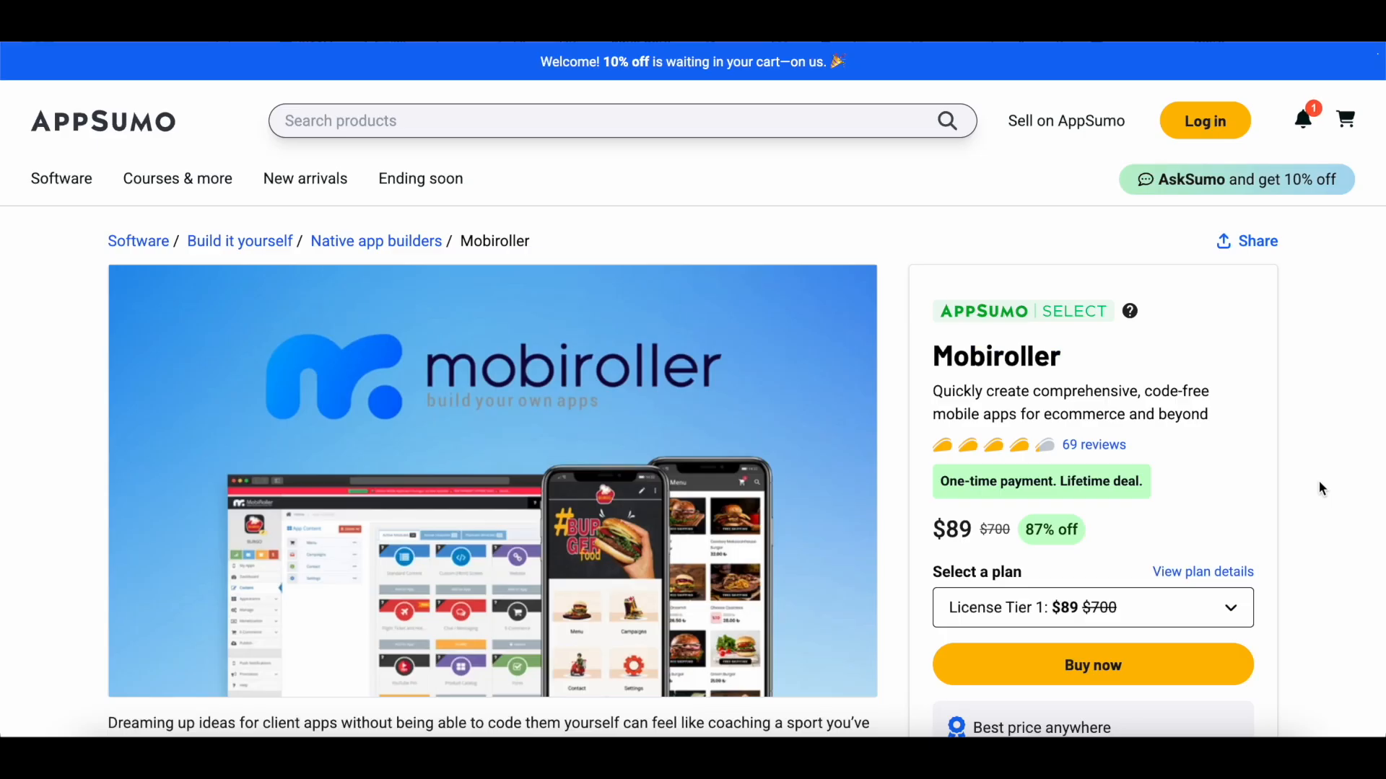
Step: Switch to the AppSumo deal page for Mobiroller and examine its pricing, summary and product overview
{"action": "scroll", "coordinate": [1321, 489], "scroll_direction": "down", "scroll_amount": 6}
{"action": "scroll", "coordinate": [1320, 483], "scroll_direction": "down", "scroll_amount": 10}
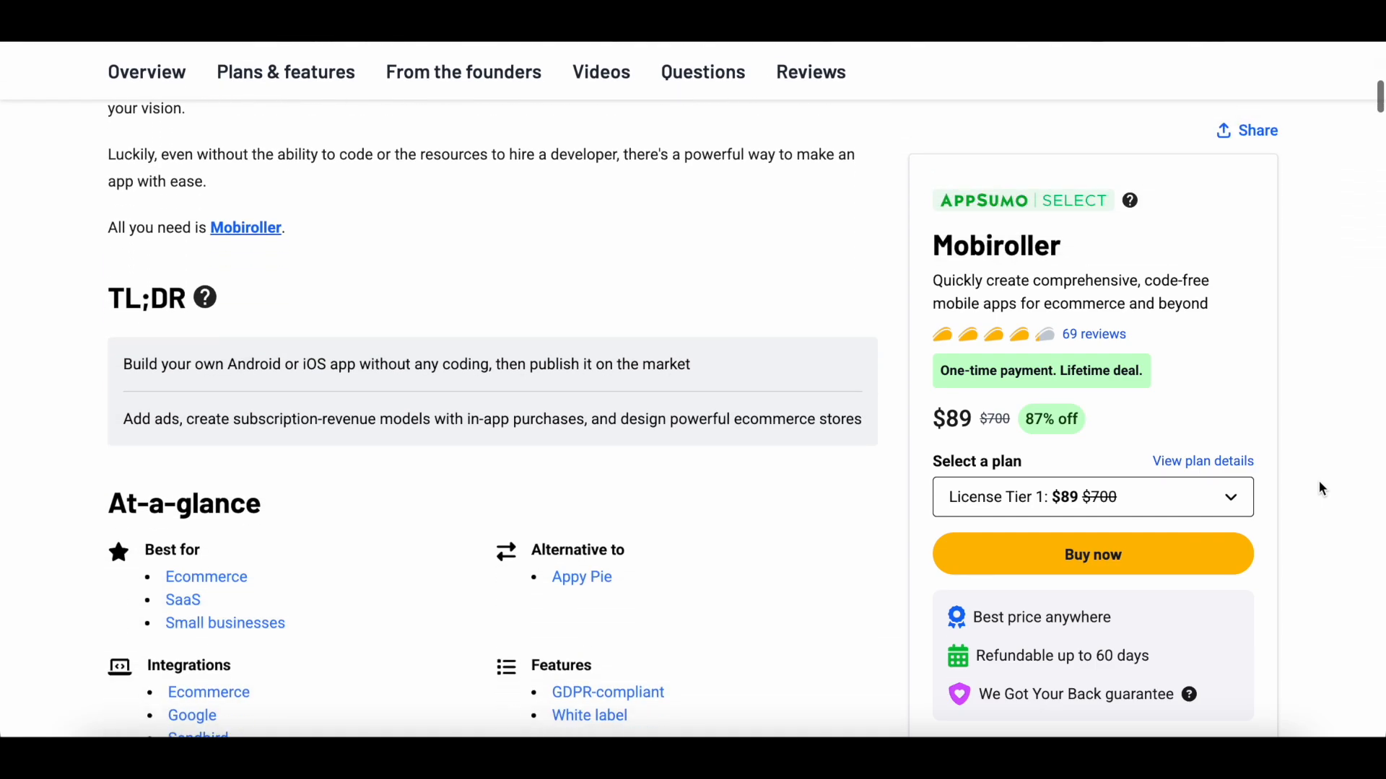
{"action": "scroll", "coordinate": [1319, 482], "scroll_direction": "down", "scroll_amount": 3}
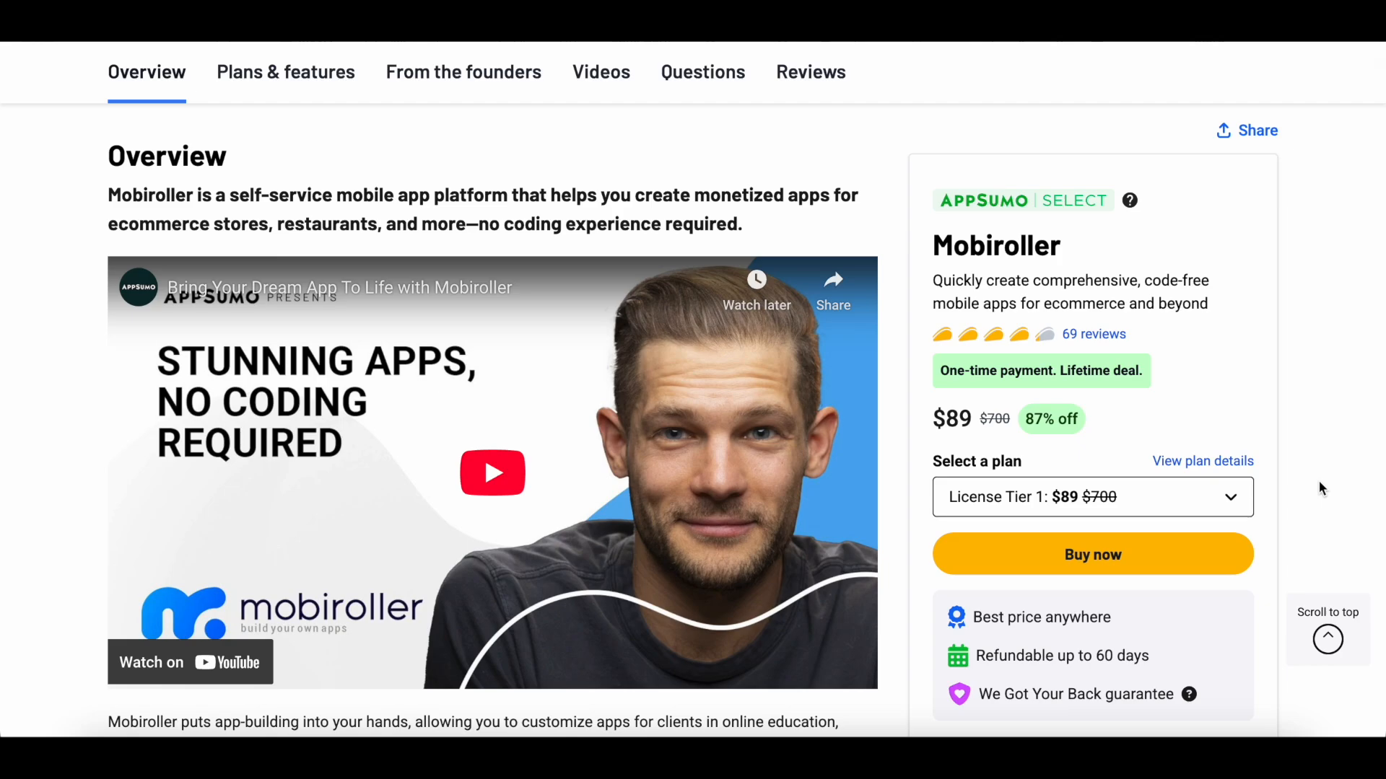
{"action": "scroll", "coordinate": [899, 560], "scroll_direction": "up", "scroll_amount": 10}
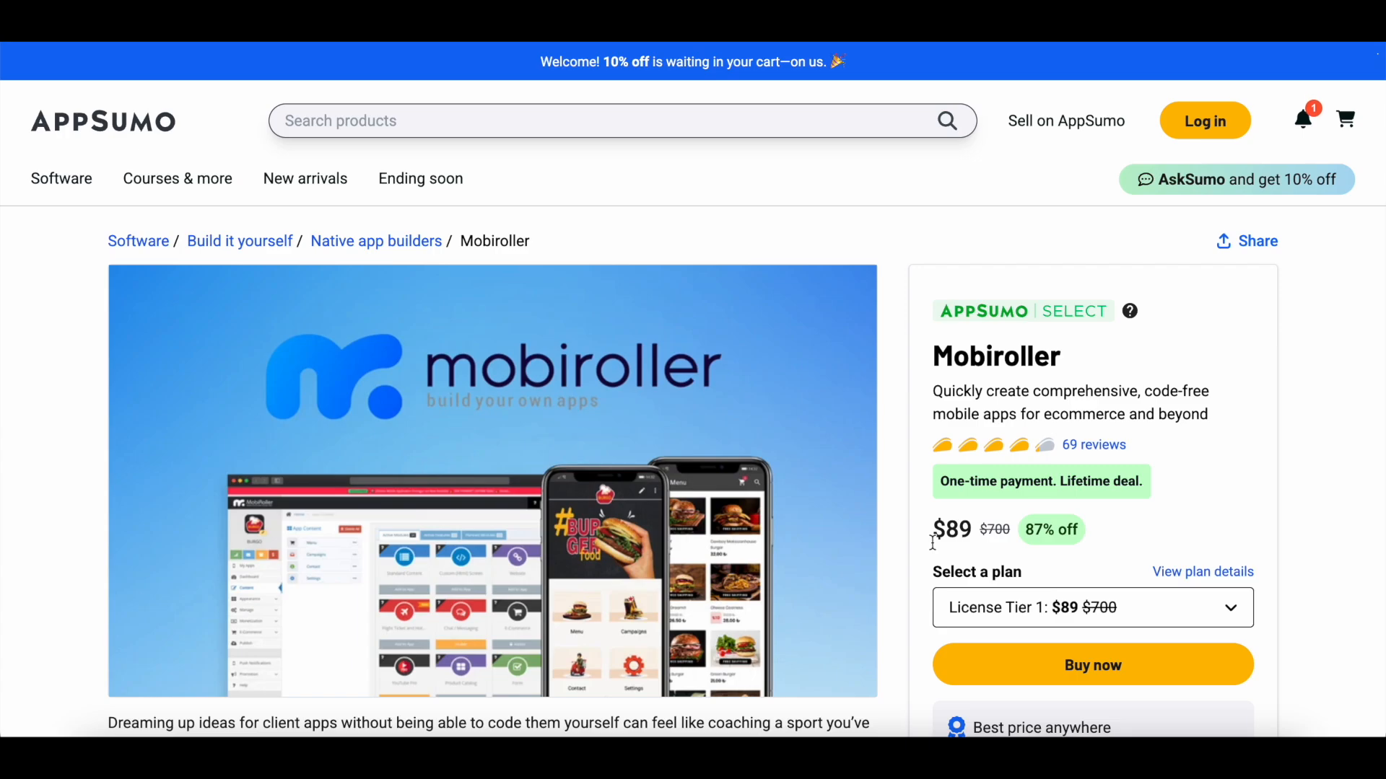
{"action": "scroll", "coordinate": [933, 542], "scroll_direction": "down", "scroll_amount": 15}
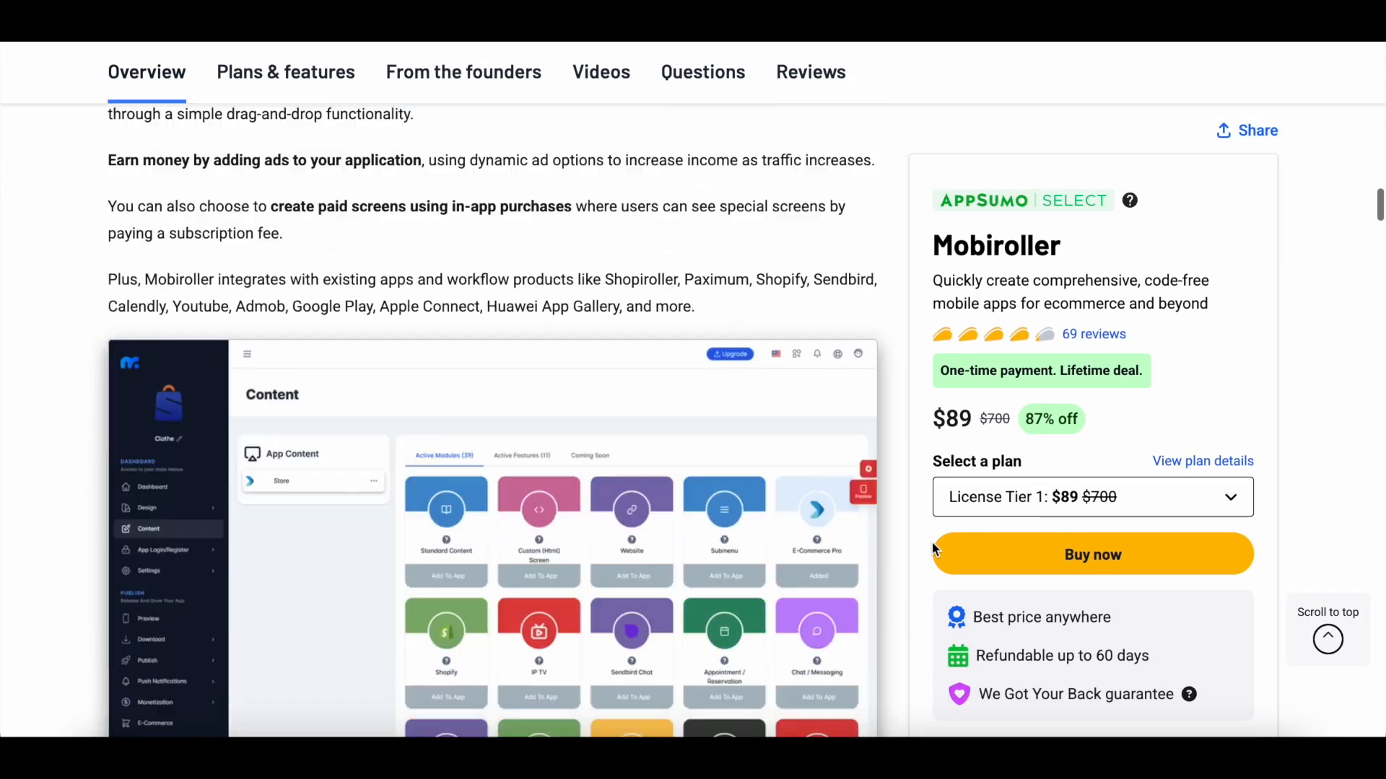
Step: Examine the Plans & features table and compare what License Tiers 1 to 4 include
{"action": "scroll", "coordinate": [933, 549], "scroll_direction": "down", "scroll_amount": 10}
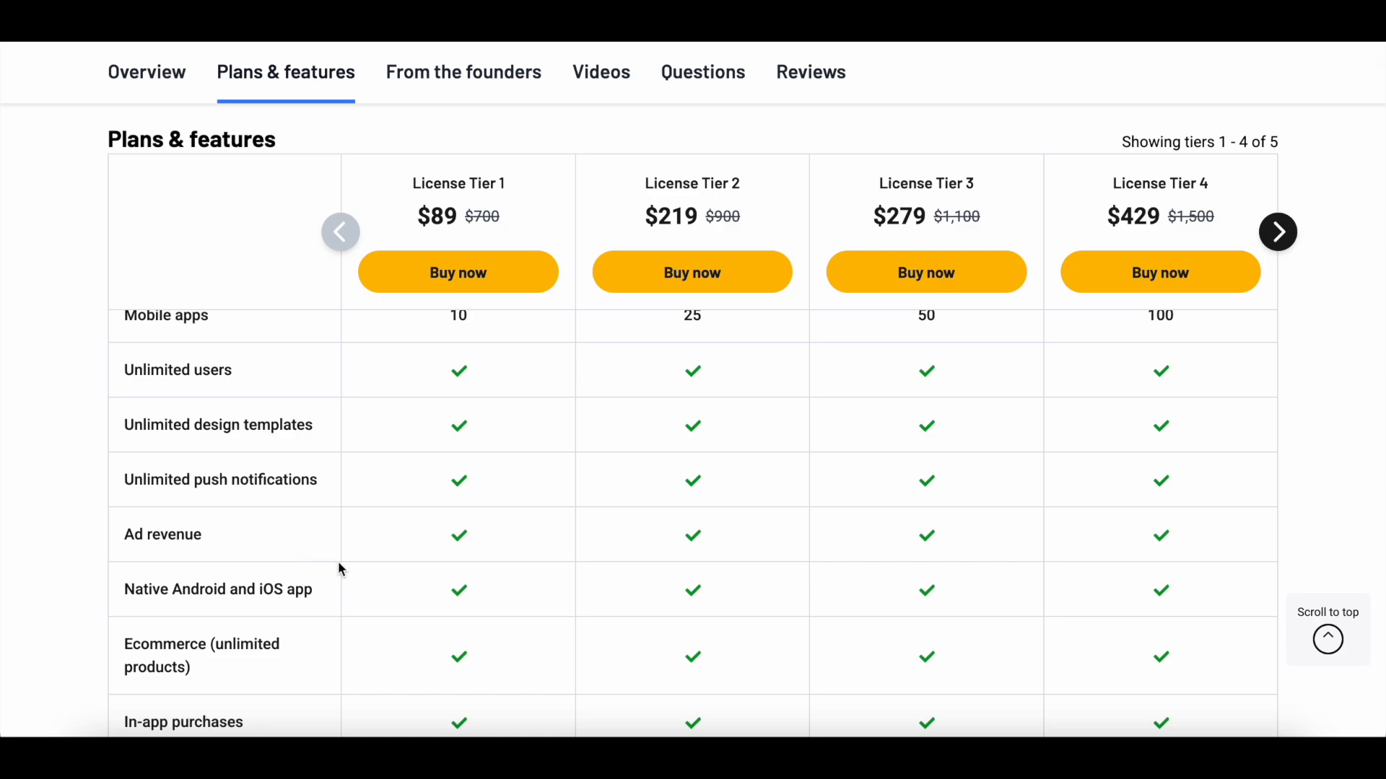
{"action": "scroll", "coordinate": [342, 570], "scroll_direction": "down", "scroll_amount": 1}
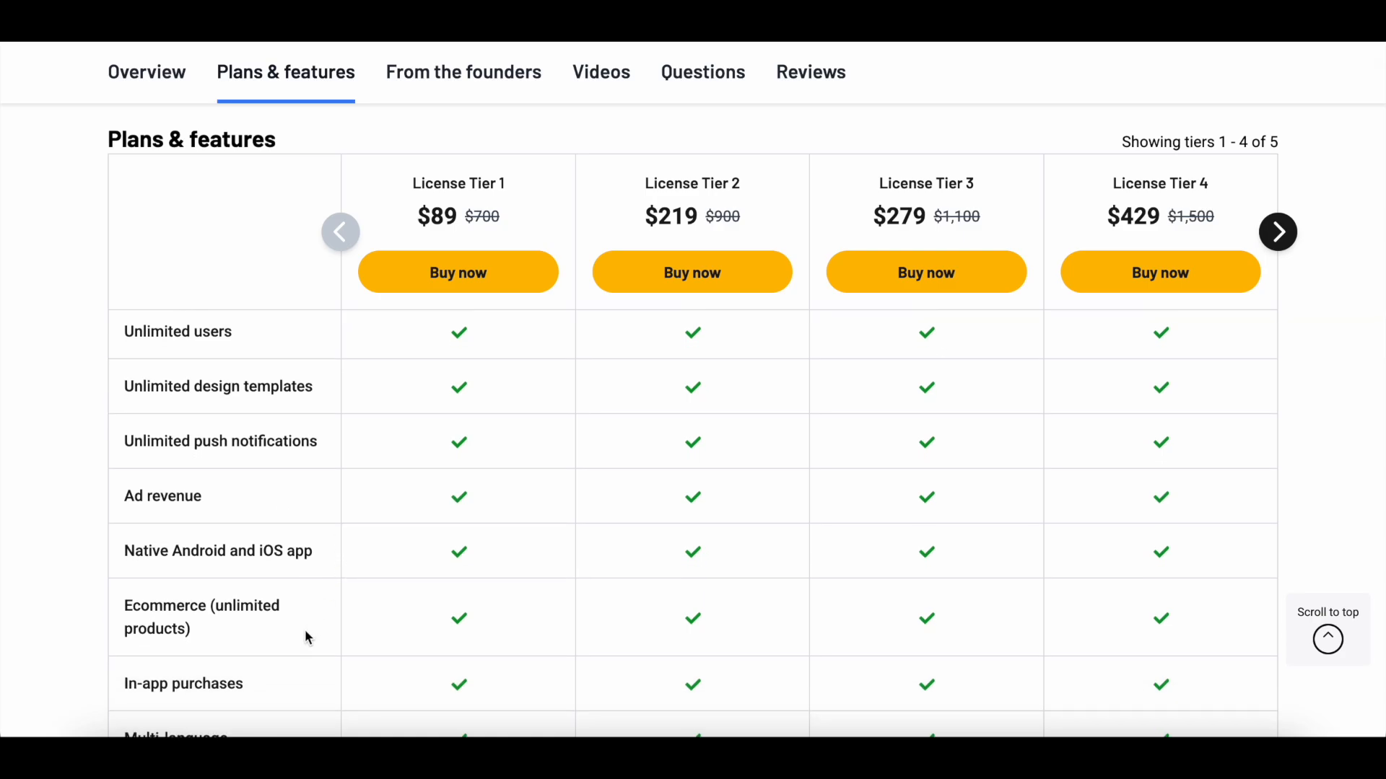
{"action": "scroll", "coordinate": [294, 681], "scroll_direction": "down", "scroll_amount": 3}
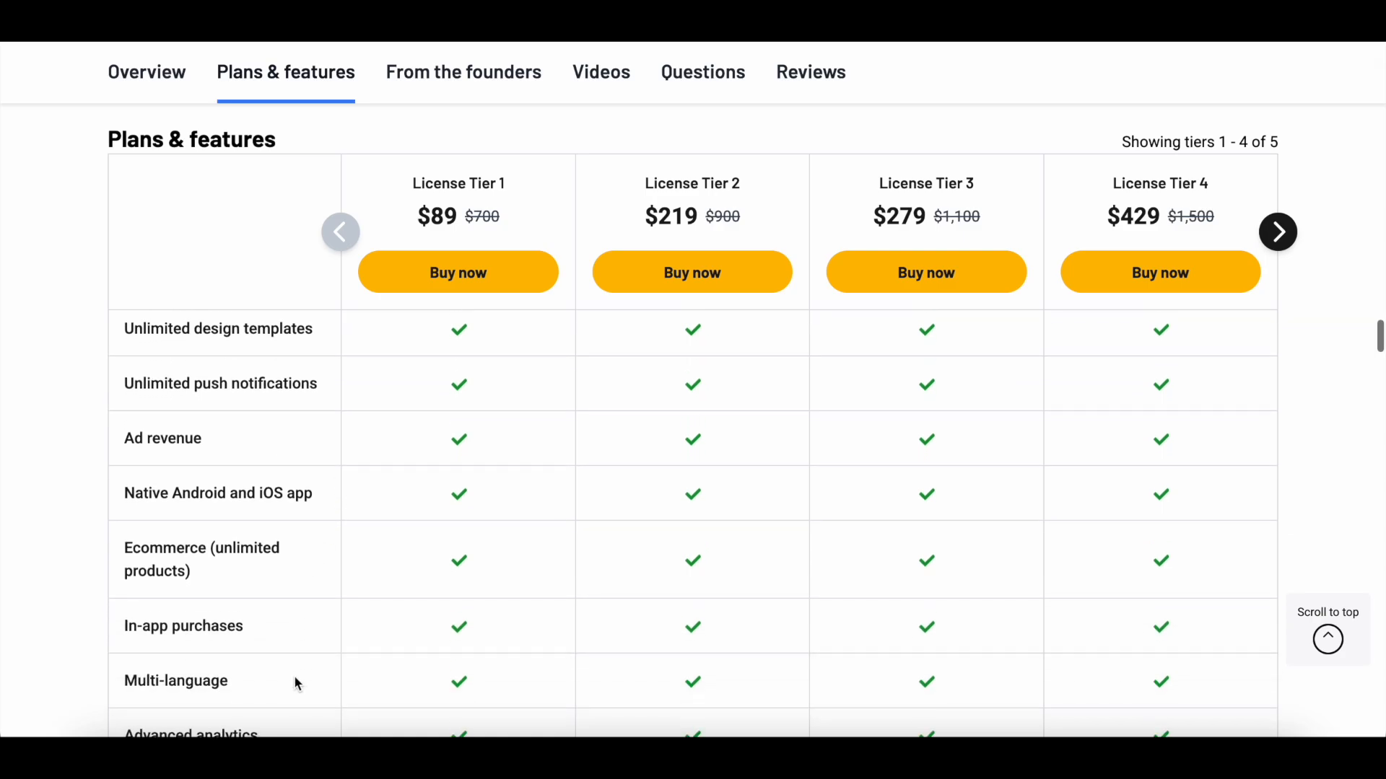
{"action": "scroll", "coordinate": [297, 684], "scroll_direction": "down", "scroll_amount": 1}
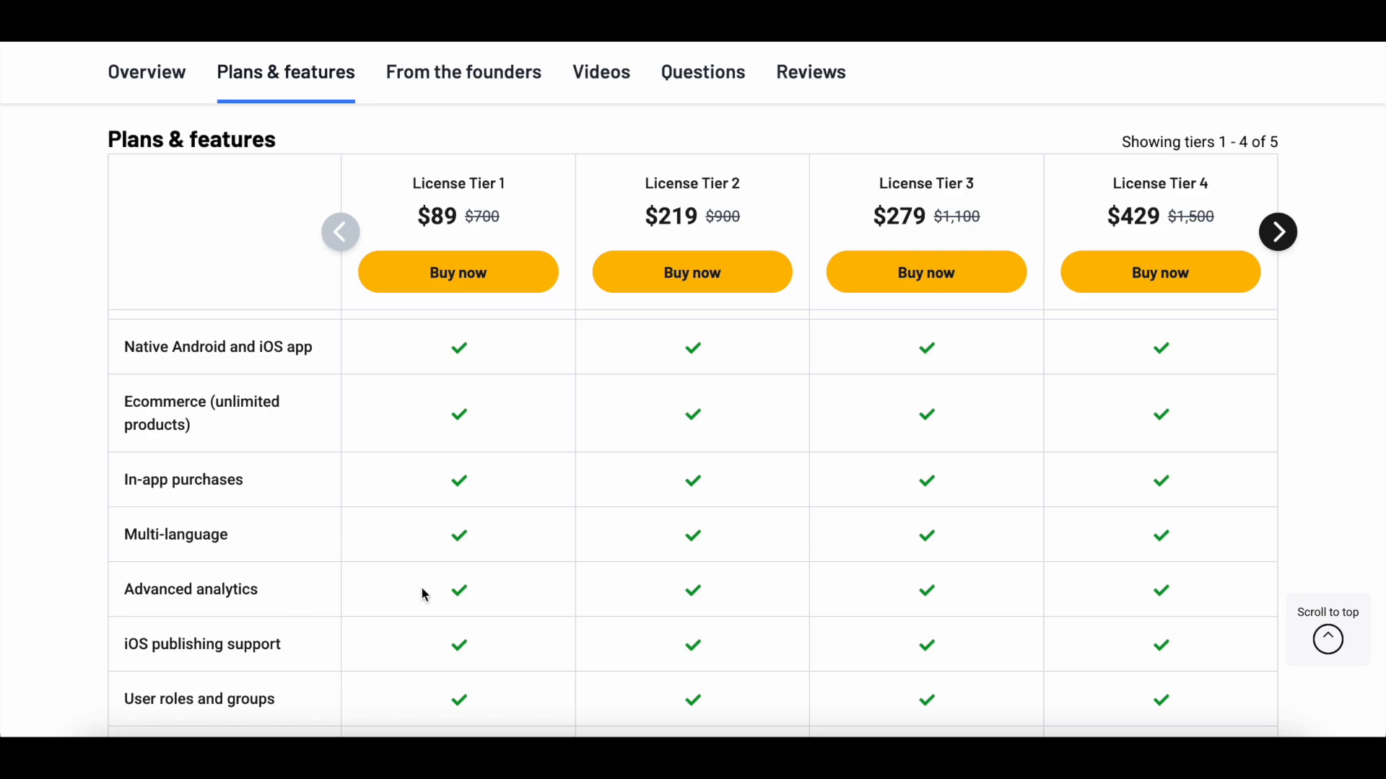
{"action": "scroll", "coordinate": [422, 592], "scroll_direction": "up", "scroll_amount": 4}
{"action": "scroll", "coordinate": [424, 595], "scroll_direction": "up", "scroll_amount": 1}
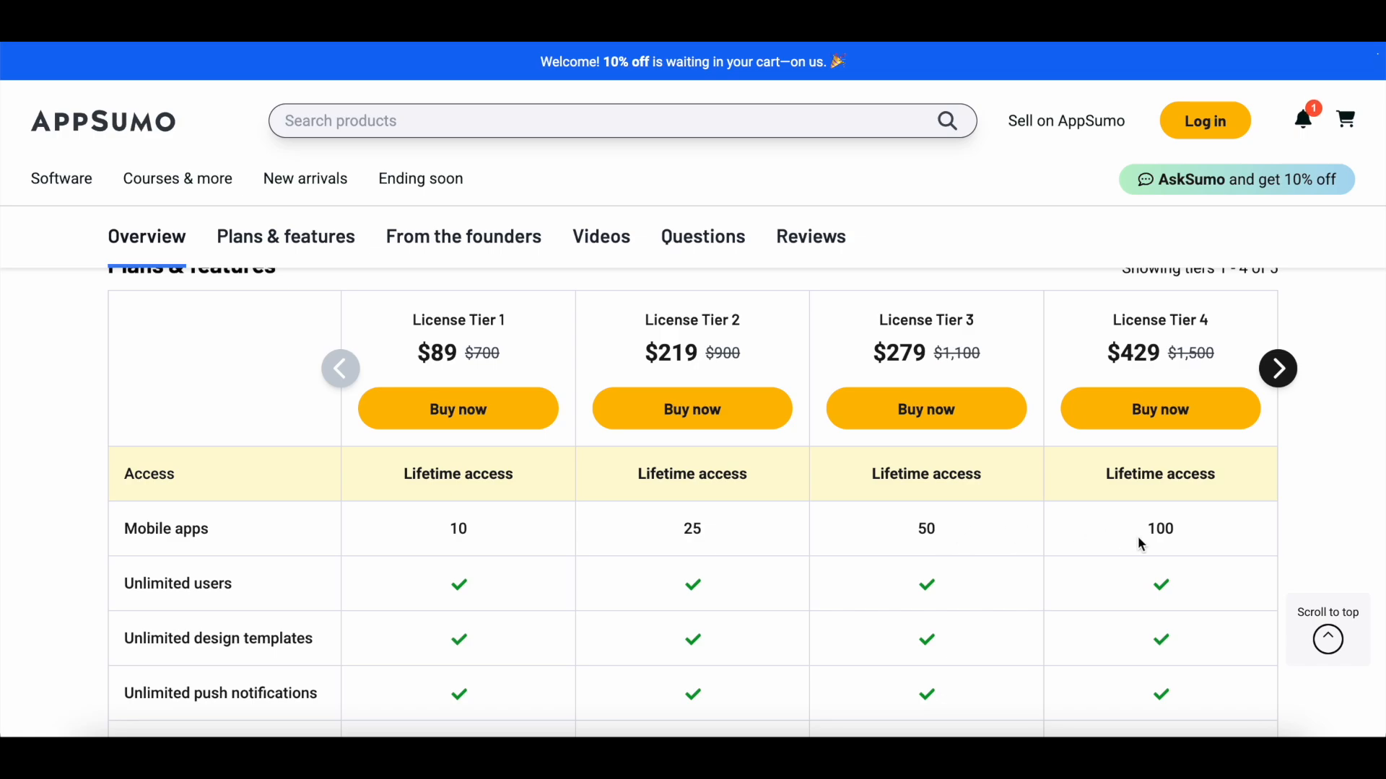
Step: Bring License Tier 5 into the plan comparison, return to Tiers 1 to 4 and recheck their app allowances and features
{"action": "left_click", "coordinate": [1280, 372]}
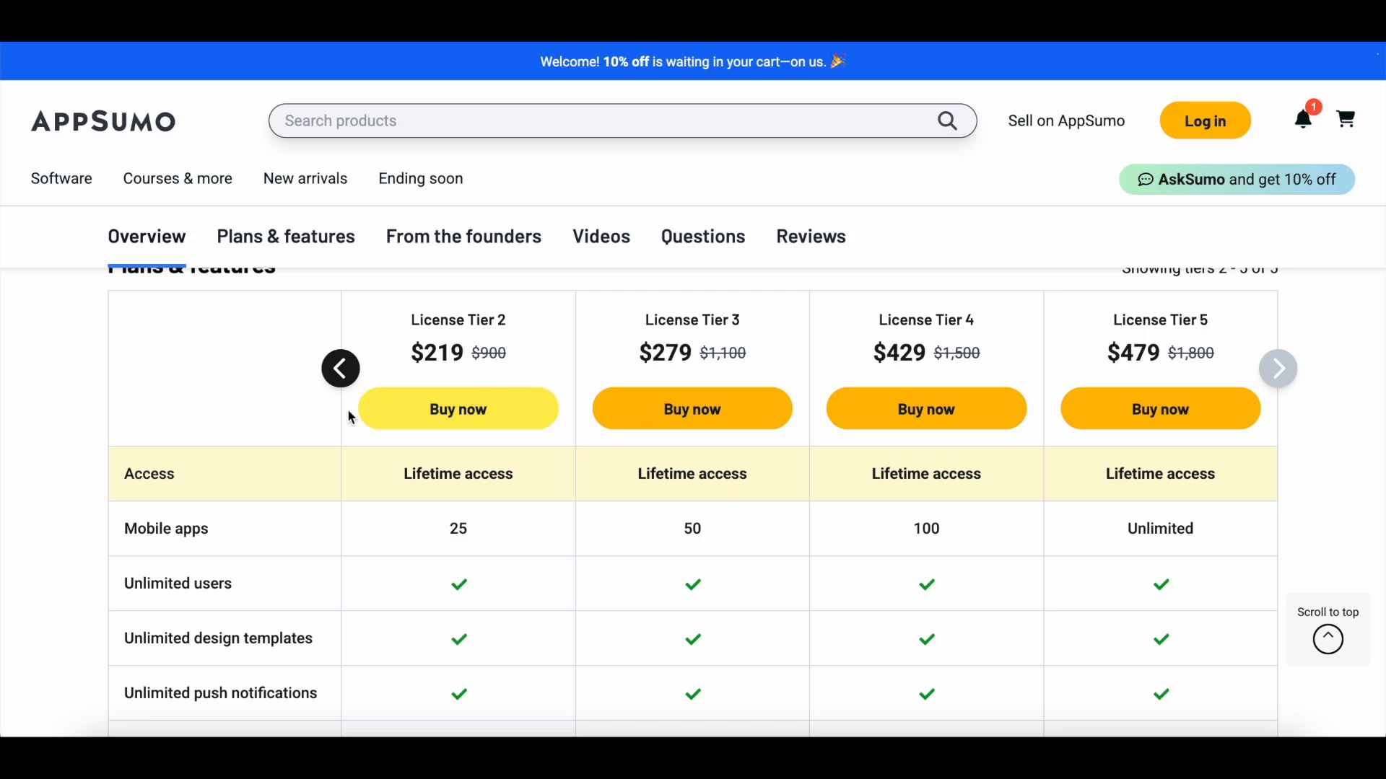
{"action": "left_click", "coordinate": [341, 370]}
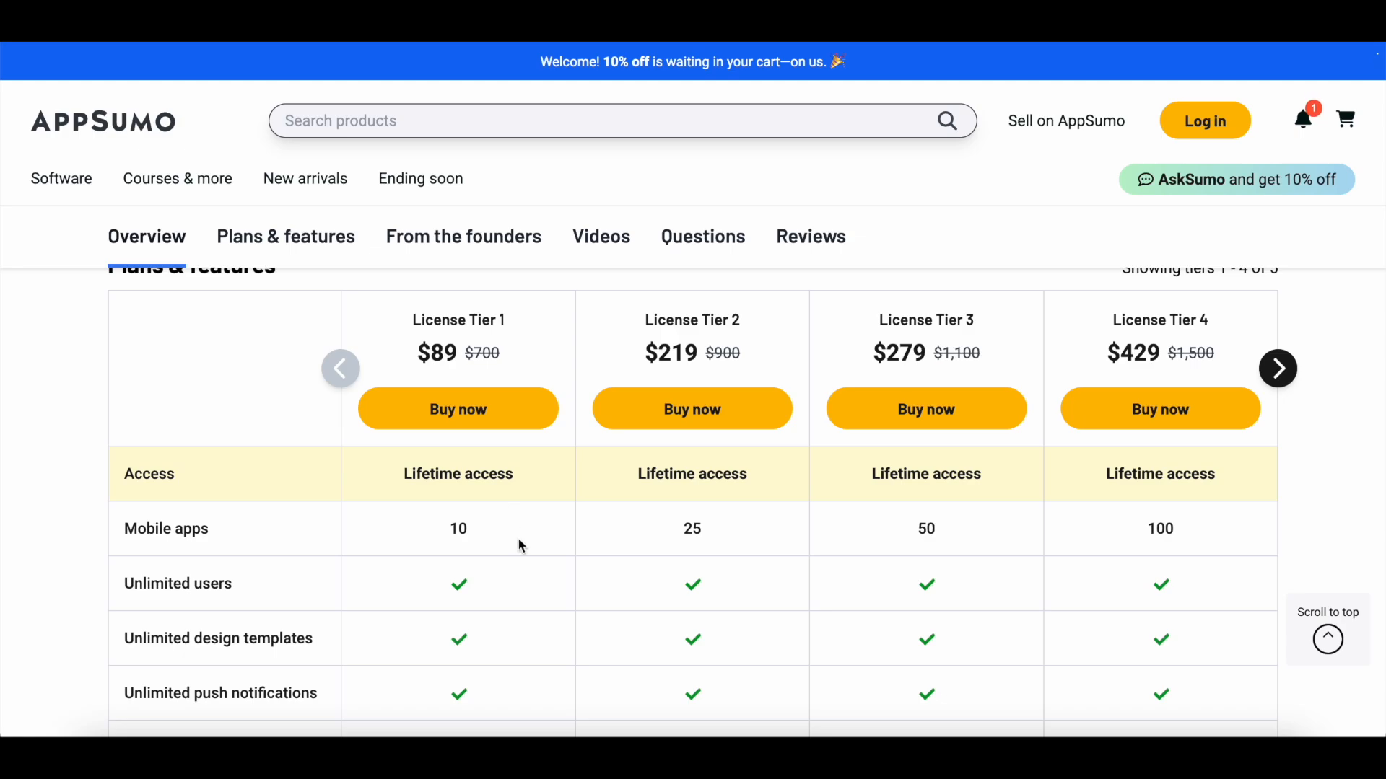
{"action": "scroll", "coordinate": [519, 540], "scroll_direction": "down", "scroll_amount": 2}
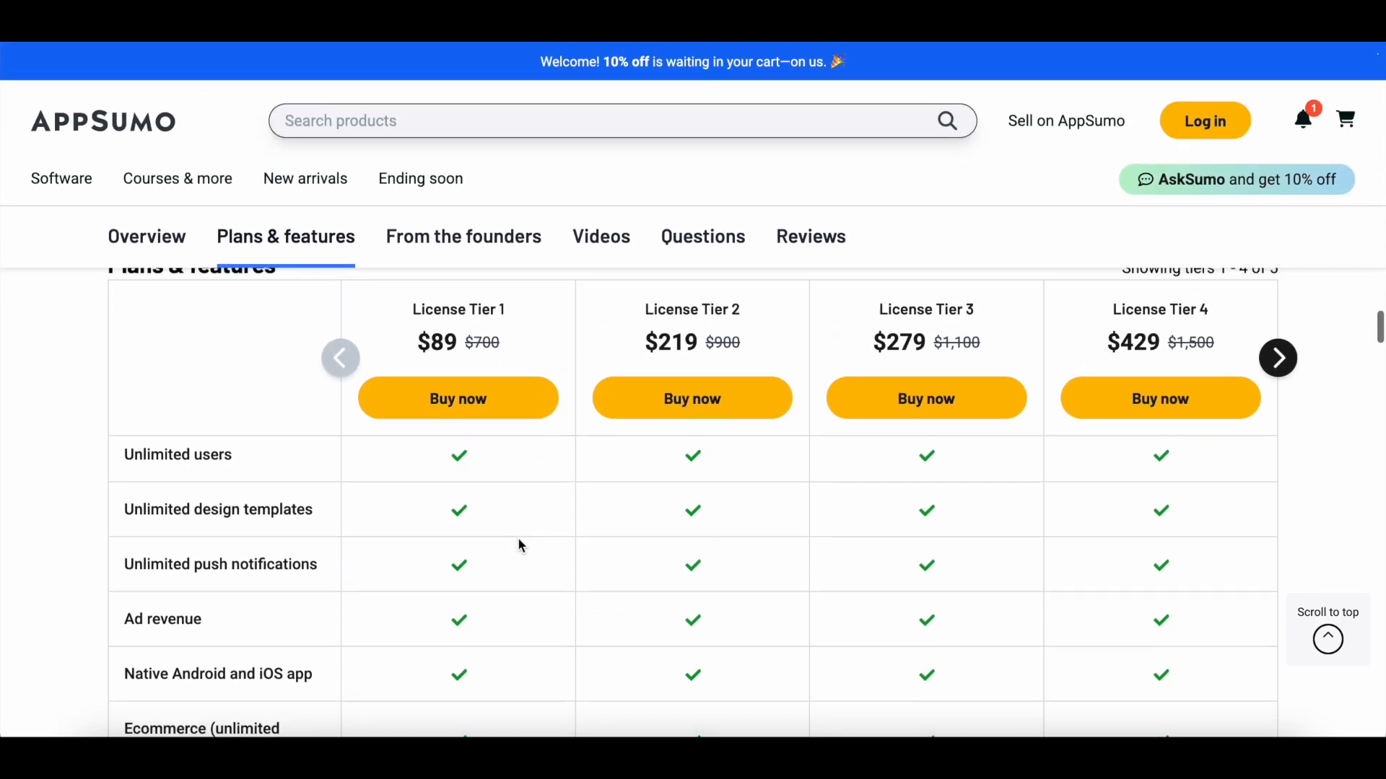
{"action": "scroll", "coordinate": [521, 547], "scroll_direction": "down", "scroll_amount": 2}
{"action": "scroll", "coordinate": [521, 546], "scroll_direction": "down", "scroll_amount": 1}
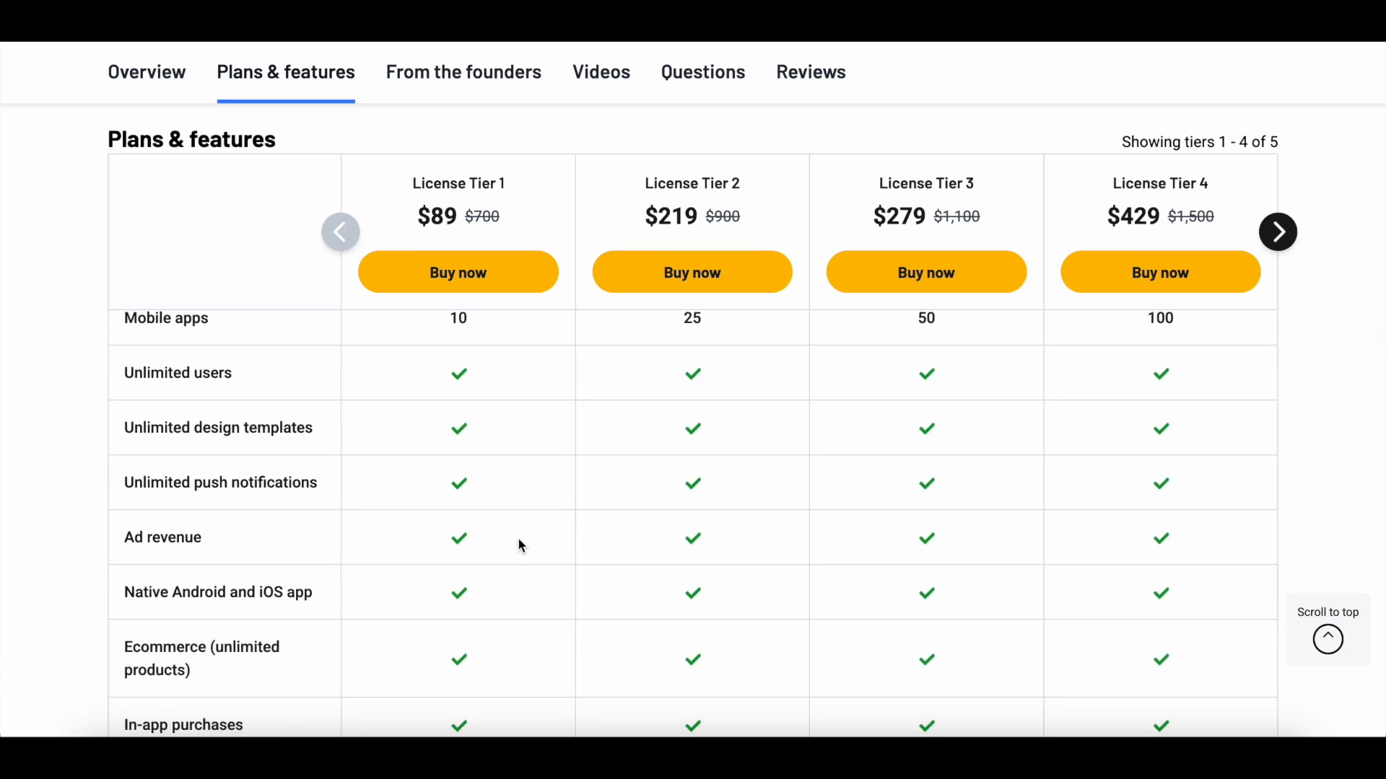
{"action": "scroll", "coordinate": [520, 541], "scroll_direction": "up", "scroll_amount": 2}
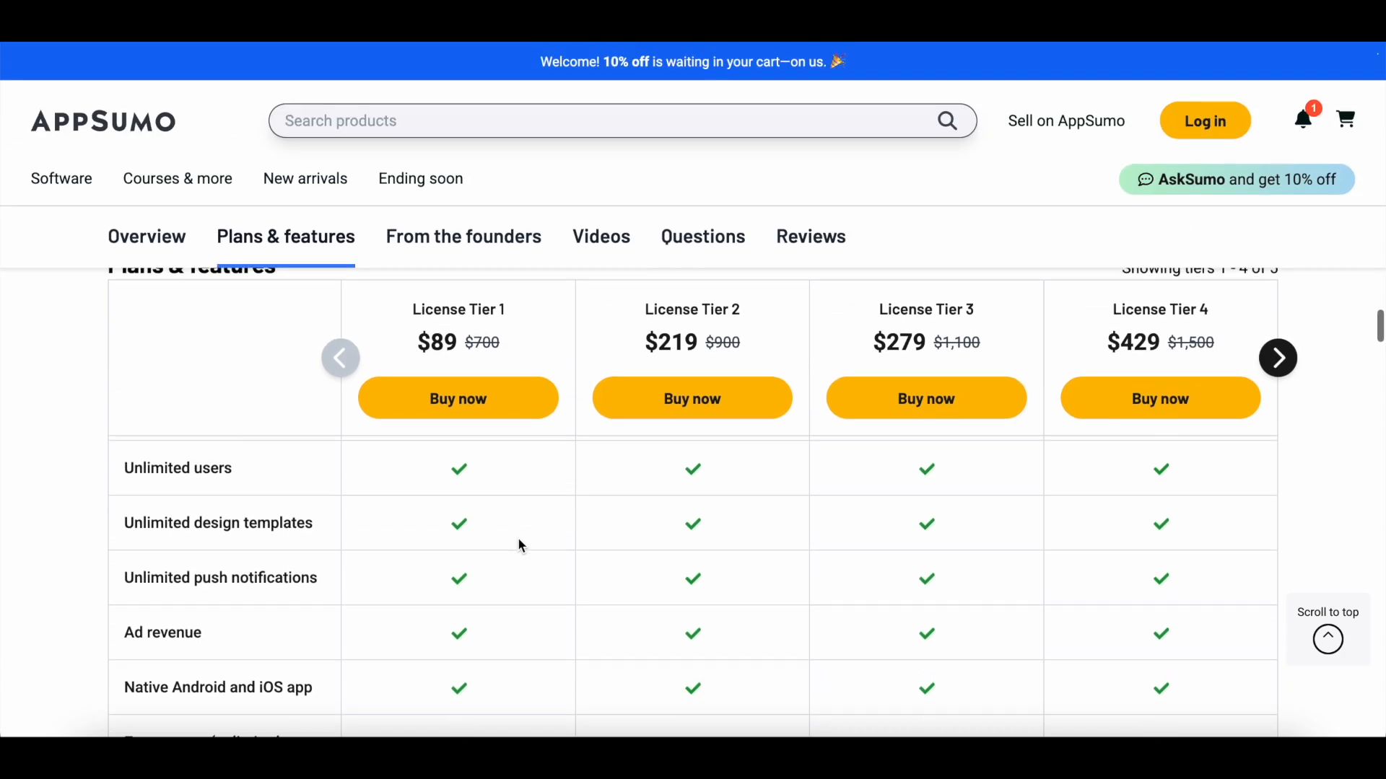
{"action": "scroll", "coordinate": [521, 547], "scroll_direction": "up", "scroll_amount": 1}
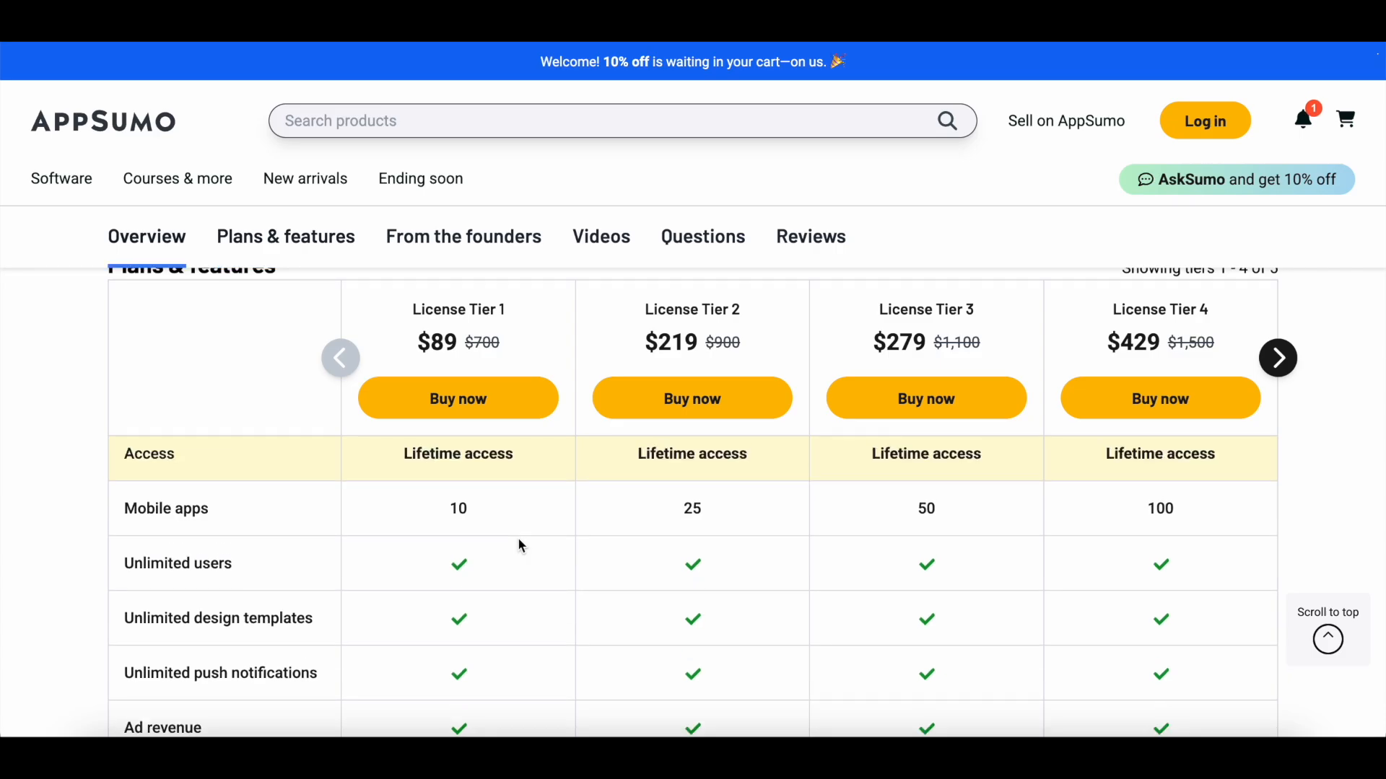
{"action": "scroll", "coordinate": [521, 546], "scroll_direction": "down", "scroll_amount": 2}
{"action": "scroll", "coordinate": [519, 546], "scroll_direction": "up", "scroll_amount": 8}
{"action": "scroll", "coordinate": [520, 546], "scroll_direction": "up", "scroll_amount": 15}
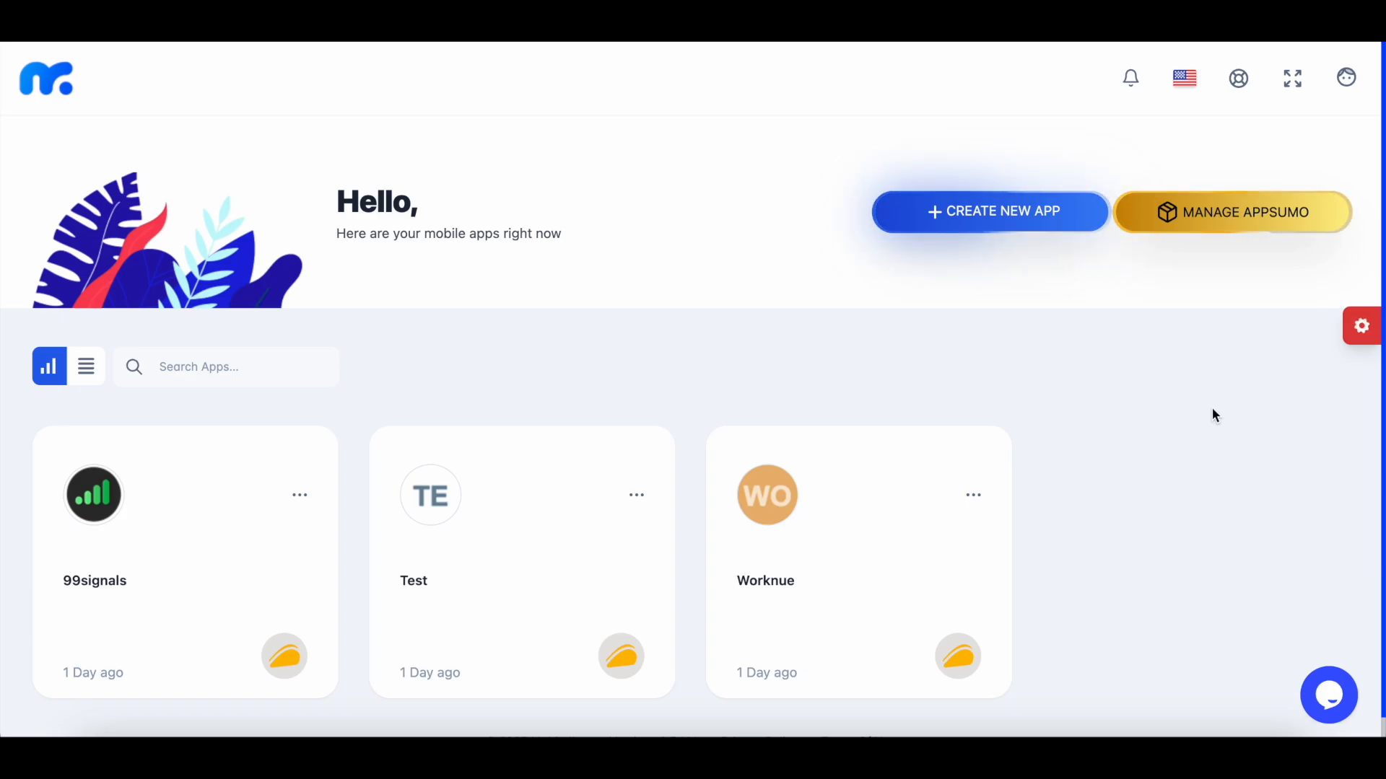
Step: Start a new Classic App in the Mobiroller panel, name it Demo and continue to the template selection
{"action": "left_click", "coordinate": [1025, 225]}
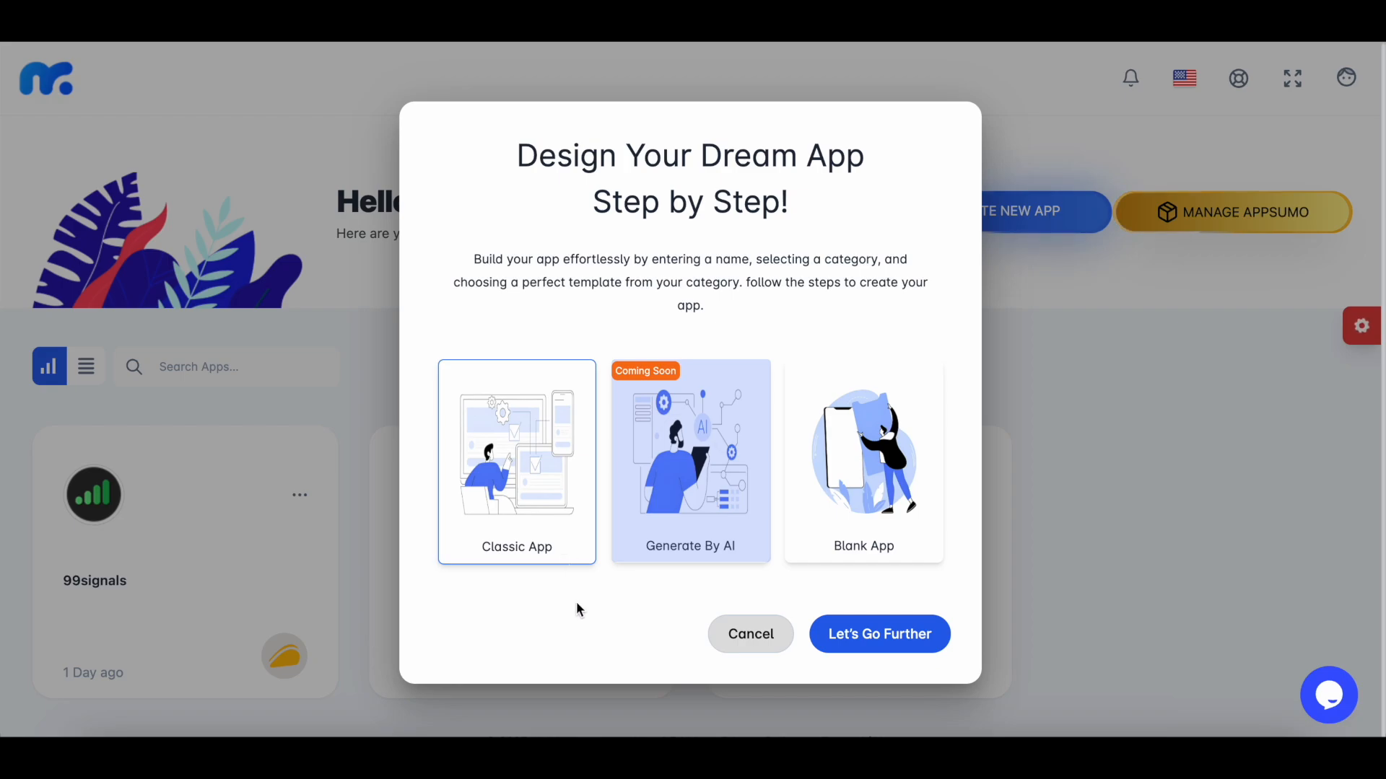
{"action": "mouse_move", "coordinate": [678, 565]}
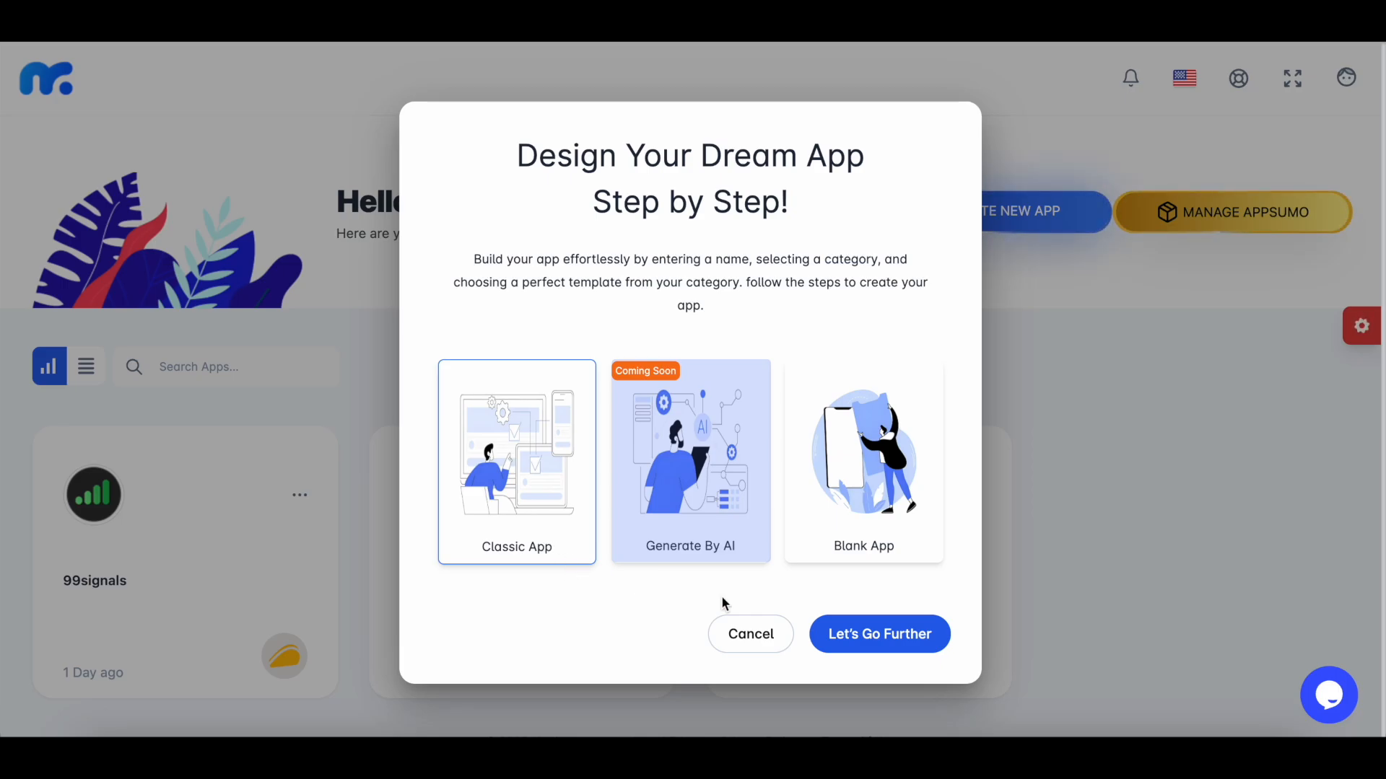
{"action": "key", "text": "Return"}
{"action": "left_click", "coordinate": [704, 603]}
{"action": "type", "text": "Demo"}
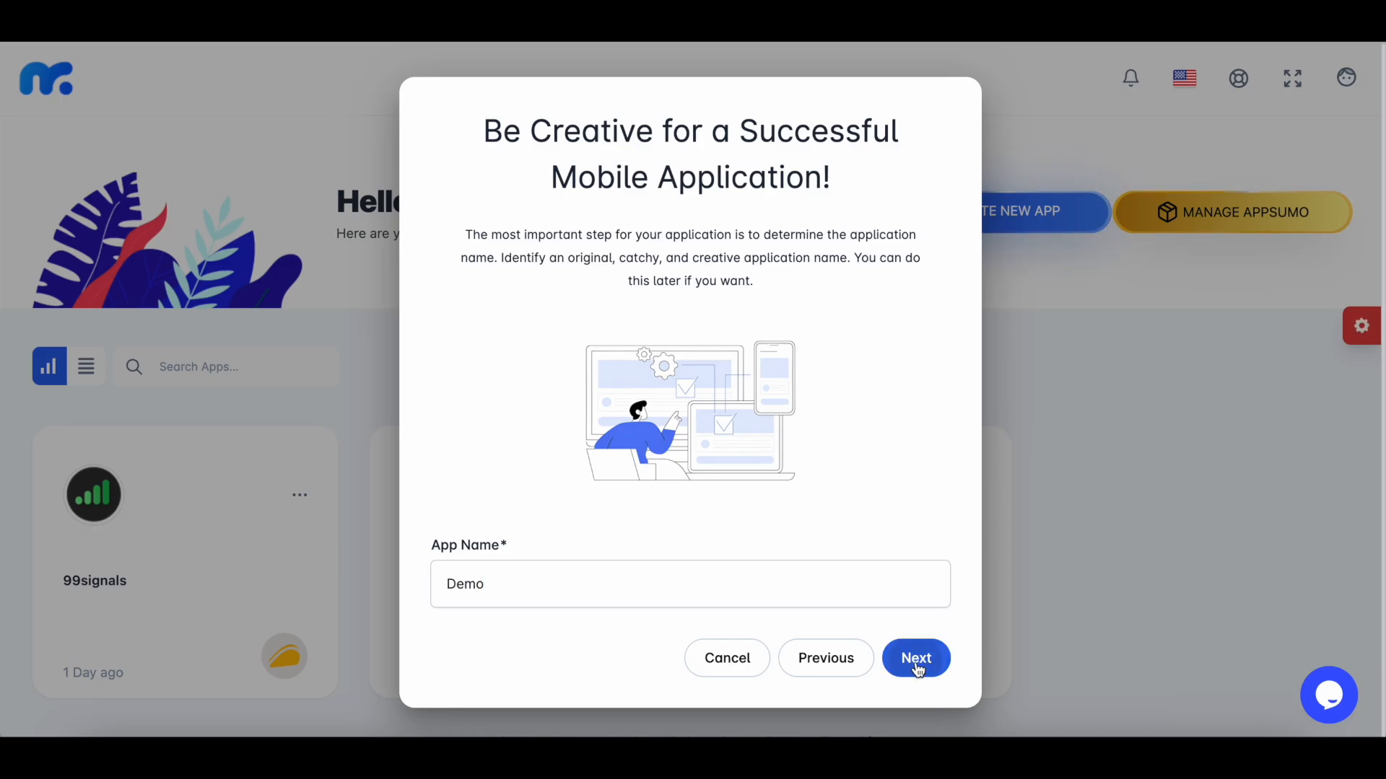
{"action": "left_click", "coordinate": [916, 659]}
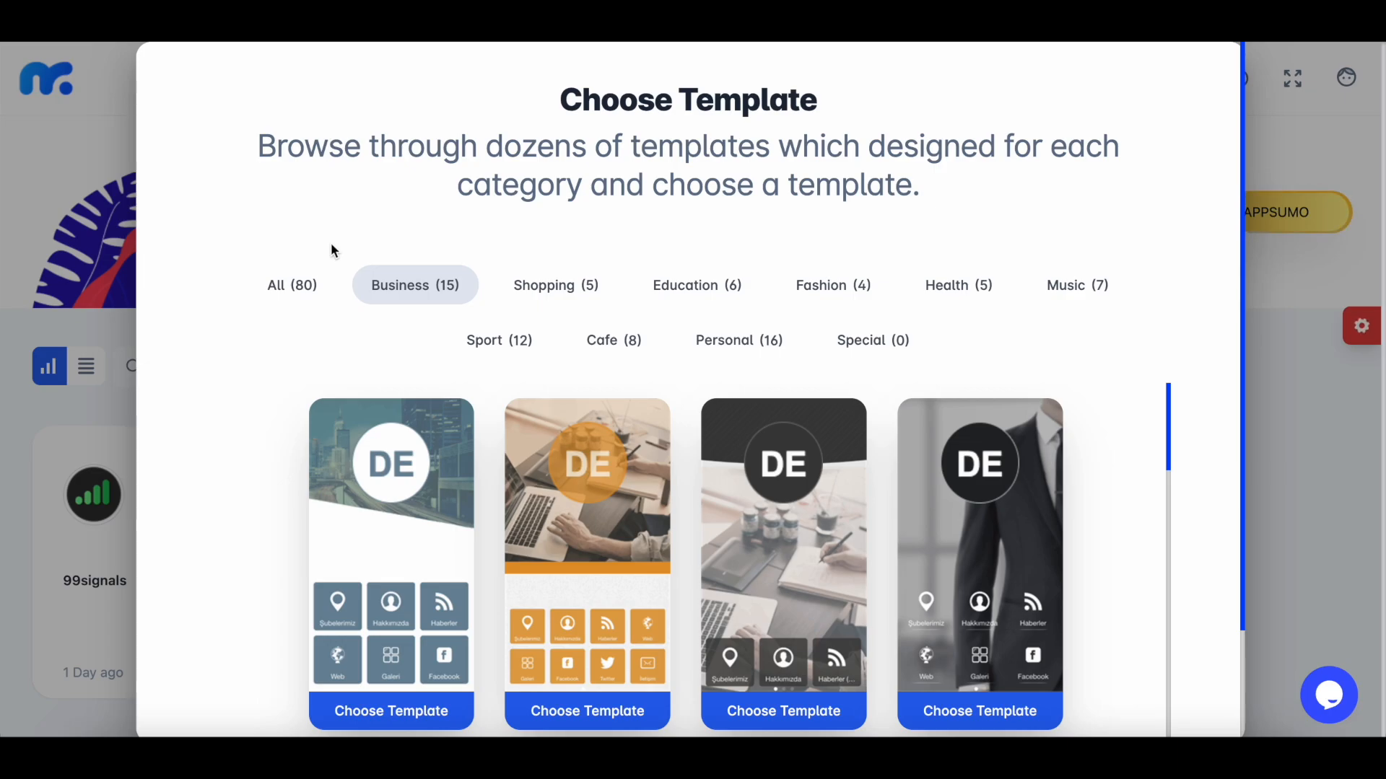
Step: Browse the Business templates, choose the one with the dark suit photo and build the Demo app from it
{"action": "scroll", "coordinate": [755, 381], "scroll_direction": "down", "scroll_amount": 3}
{"action": "scroll", "coordinate": [755, 381], "scroll_direction": "up", "scroll_amount": 3}
{"action": "scroll", "coordinate": [430, 492], "scroll_direction": "down", "scroll_amount": 5}
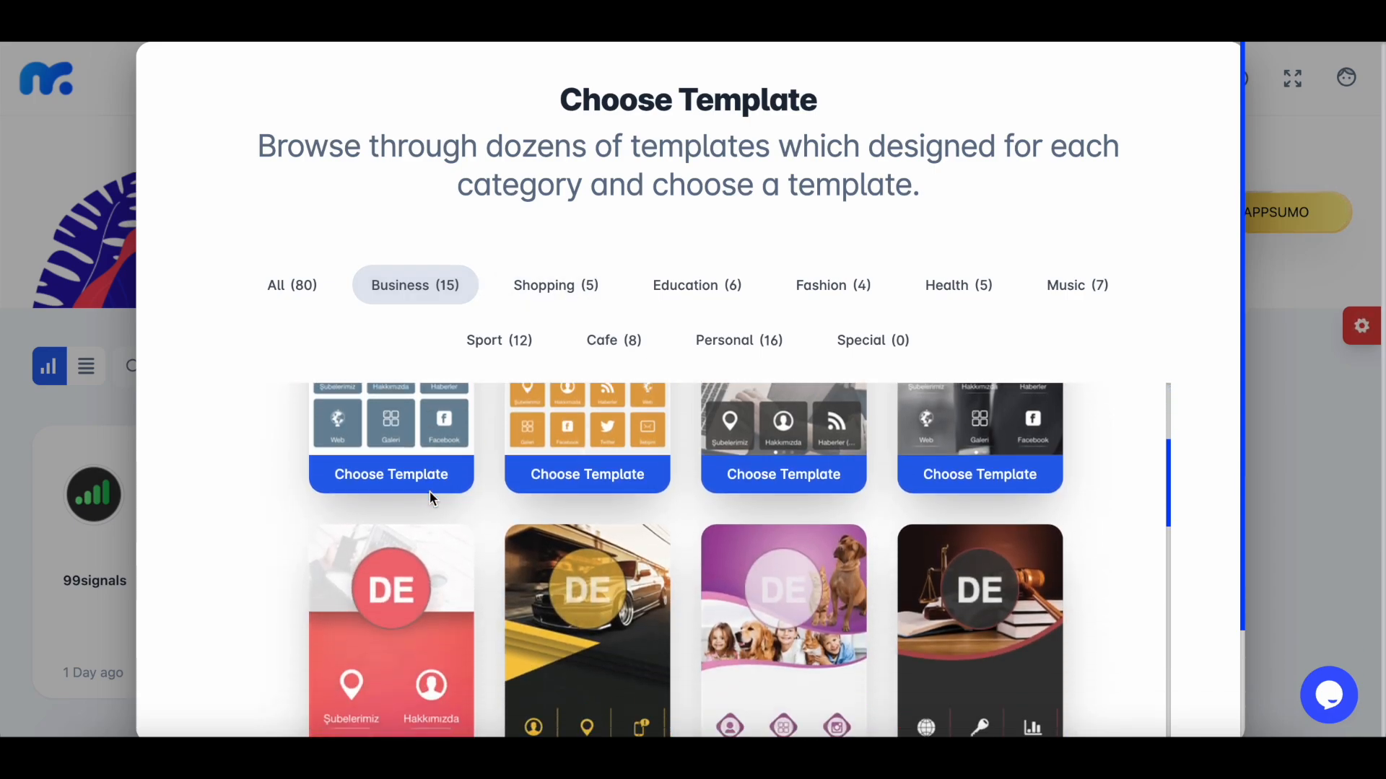
{"action": "scroll", "coordinate": [430, 492], "scroll_direction": "down", "scroll_amount": 5}
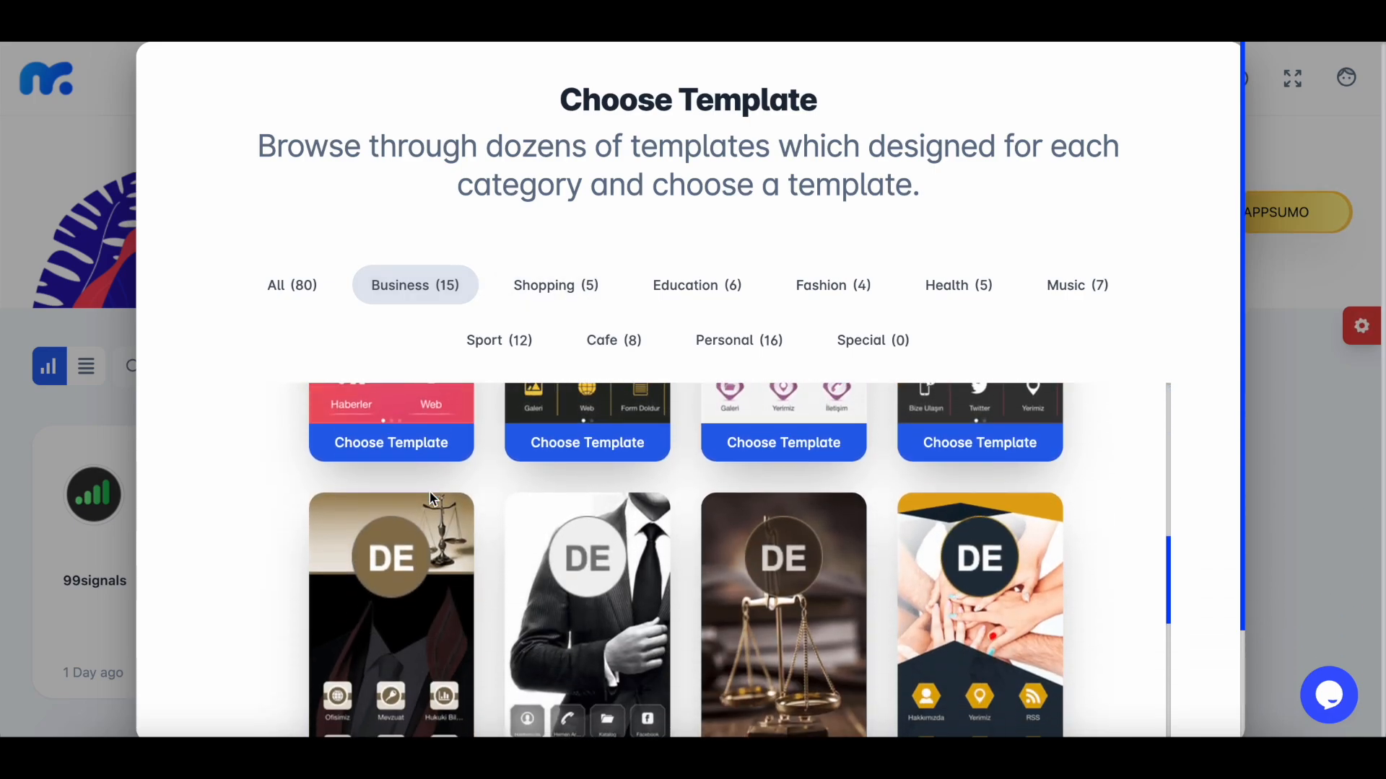
{"action": "scroll", "coordinate": [430, 492], "scroll_direction": "down", "scroll_amount": 1}
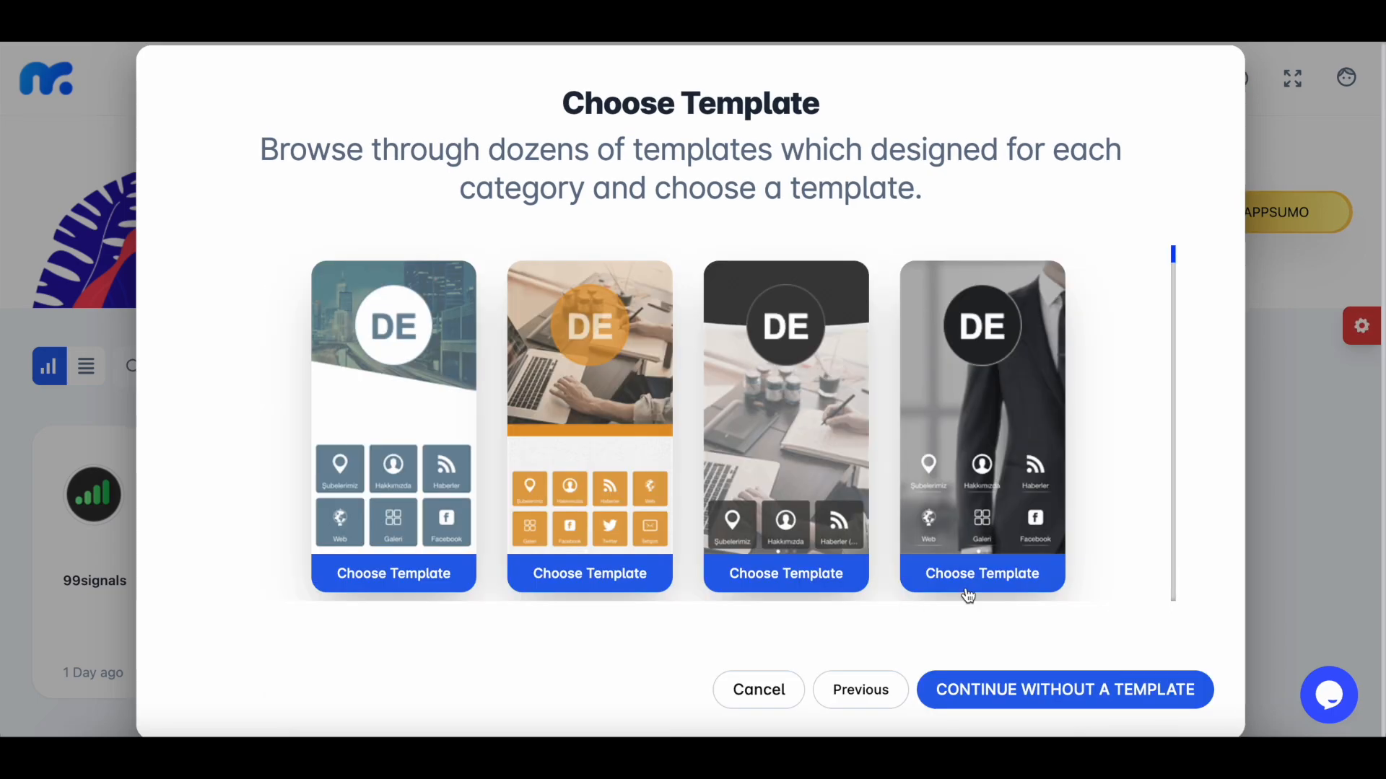
{"action": "left_click", "coordinate": [983, 578]}
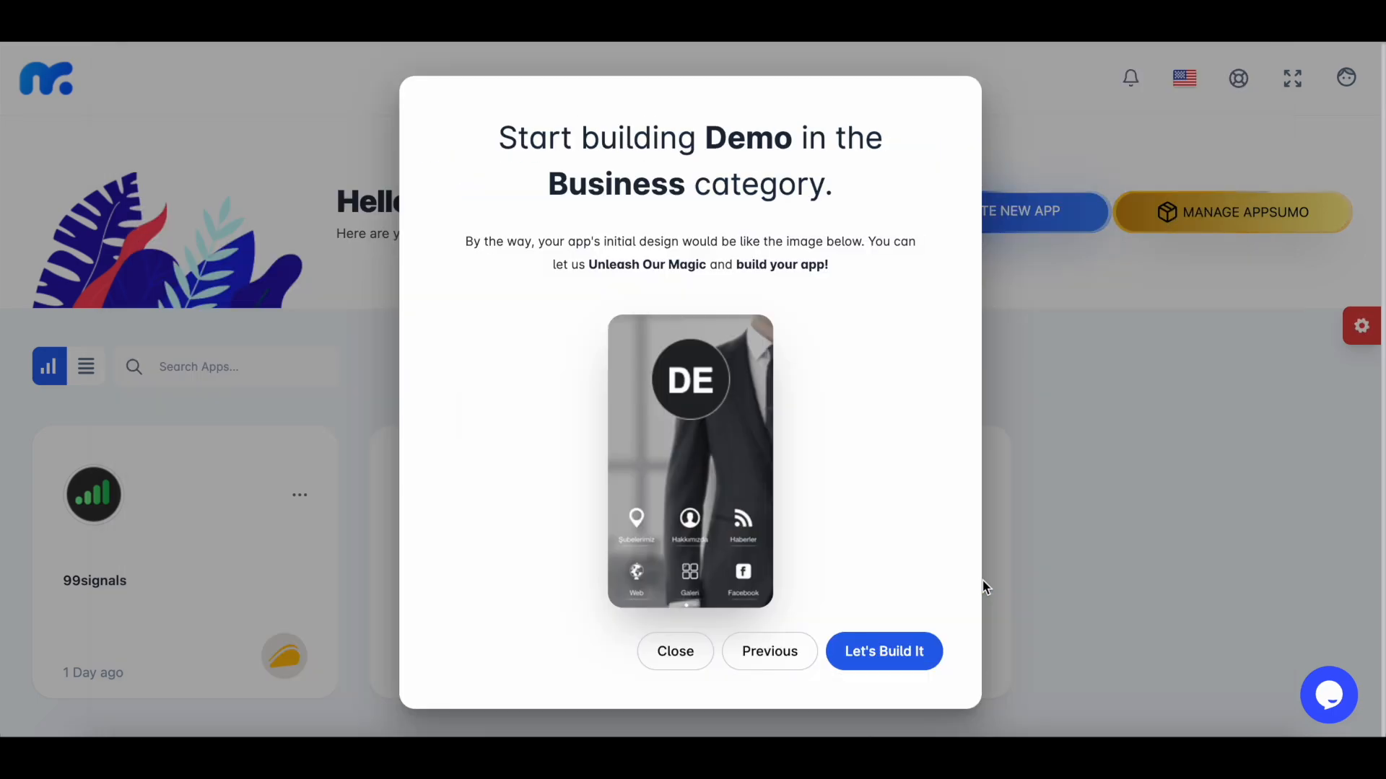
{"action": "left_click", "coordinate": [880, 668]}
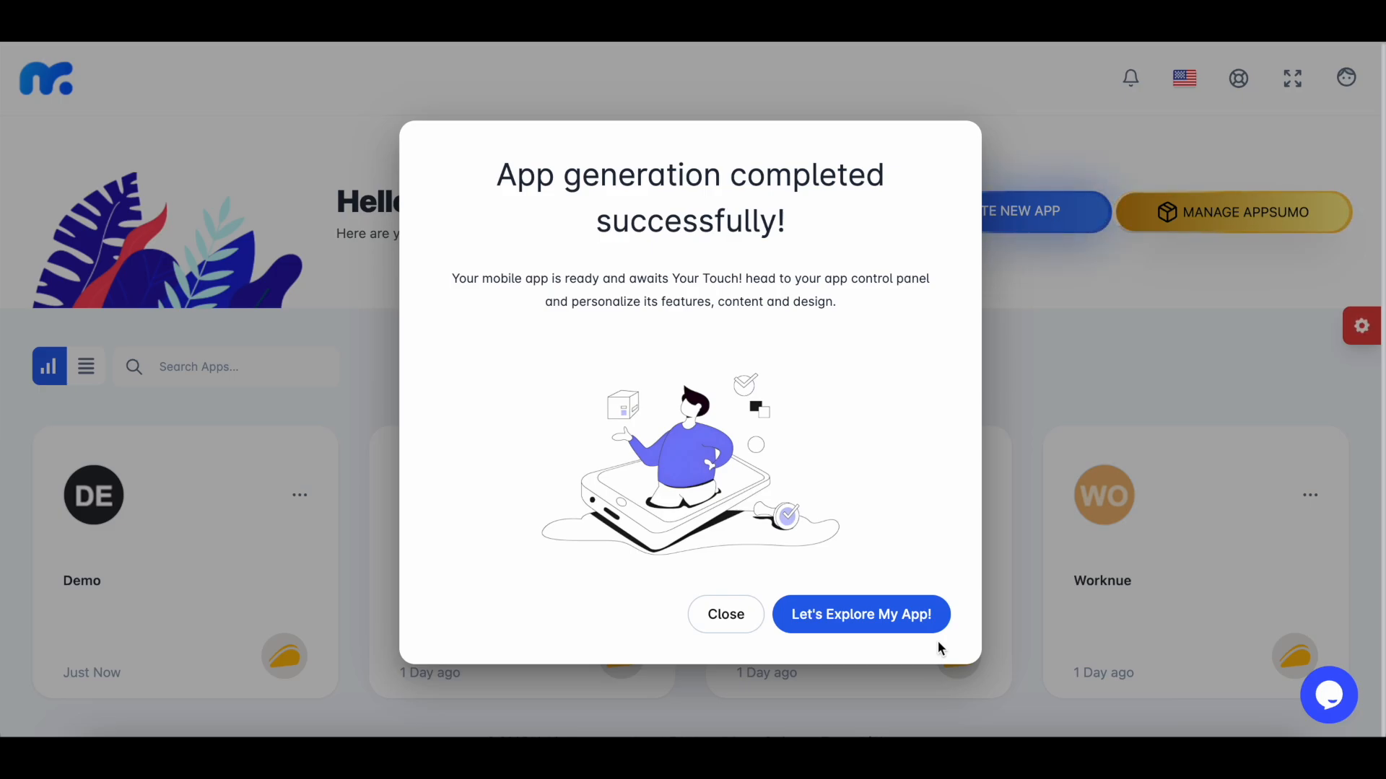
Step: Open the app control panel and review the dashboard's app status, package information and Android and iOS build options
{"action": "left_click", "coordinate": [880, 638]}
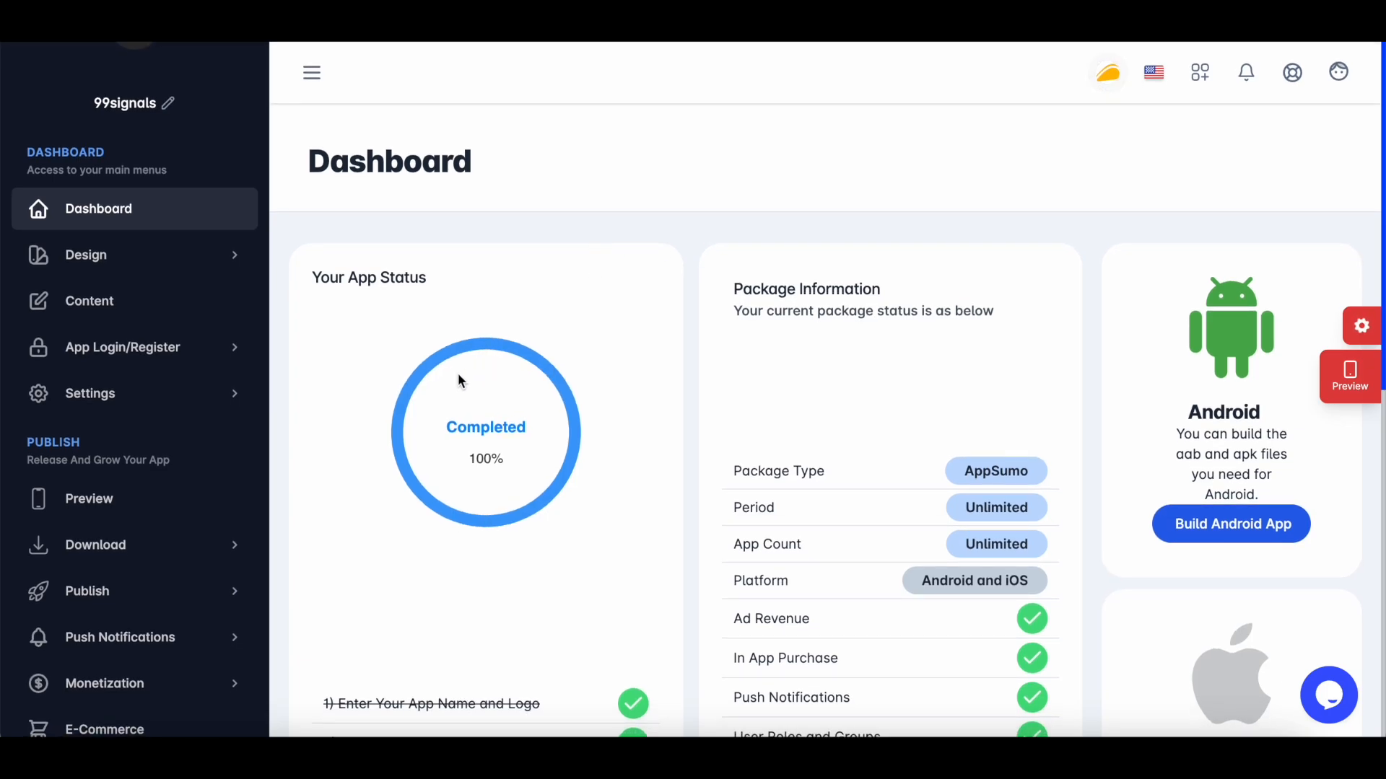
{"action": "scroll", "coordinate": [480, 433], "scroll_direction": "down", "scroll_amount": 3}
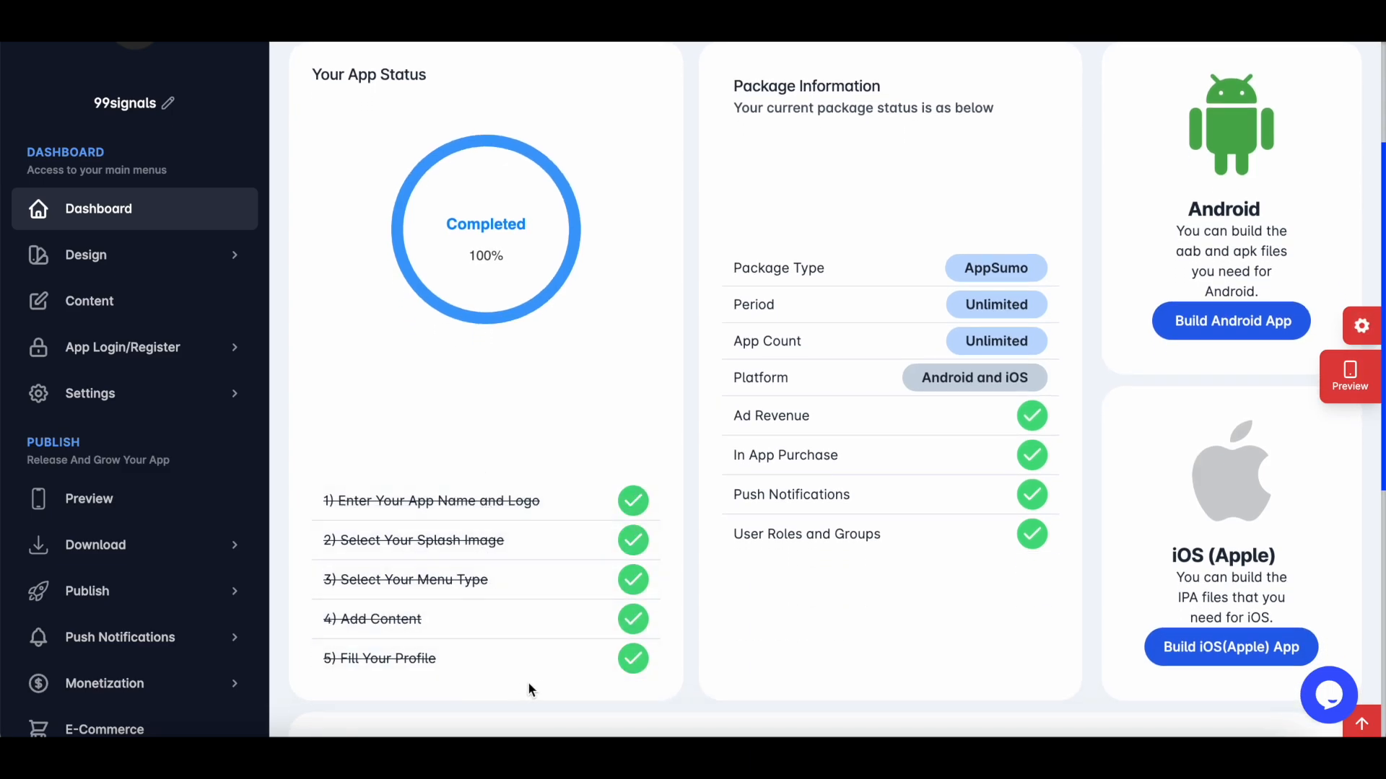
Step: Review the dashboard's setup checklist, the active users chart for the current month and the overview of daily usage averages
{"action": "scroll", "coordinate": [742, 661], "scroll_direction": "down", "scroll_amount": 4}
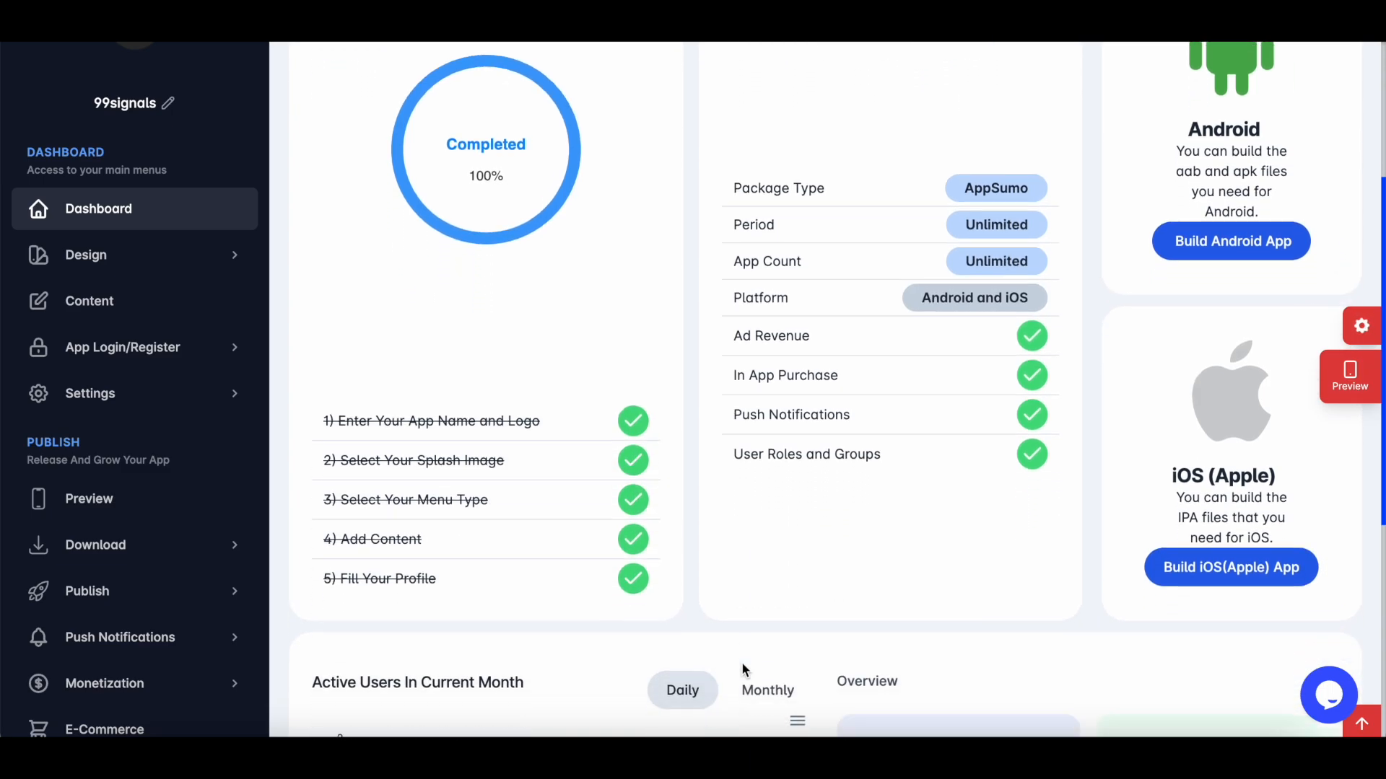
{"action": "scroll", "coordinate": [742, 665], "scroll_direction": "down", "scroll_amount": 3}
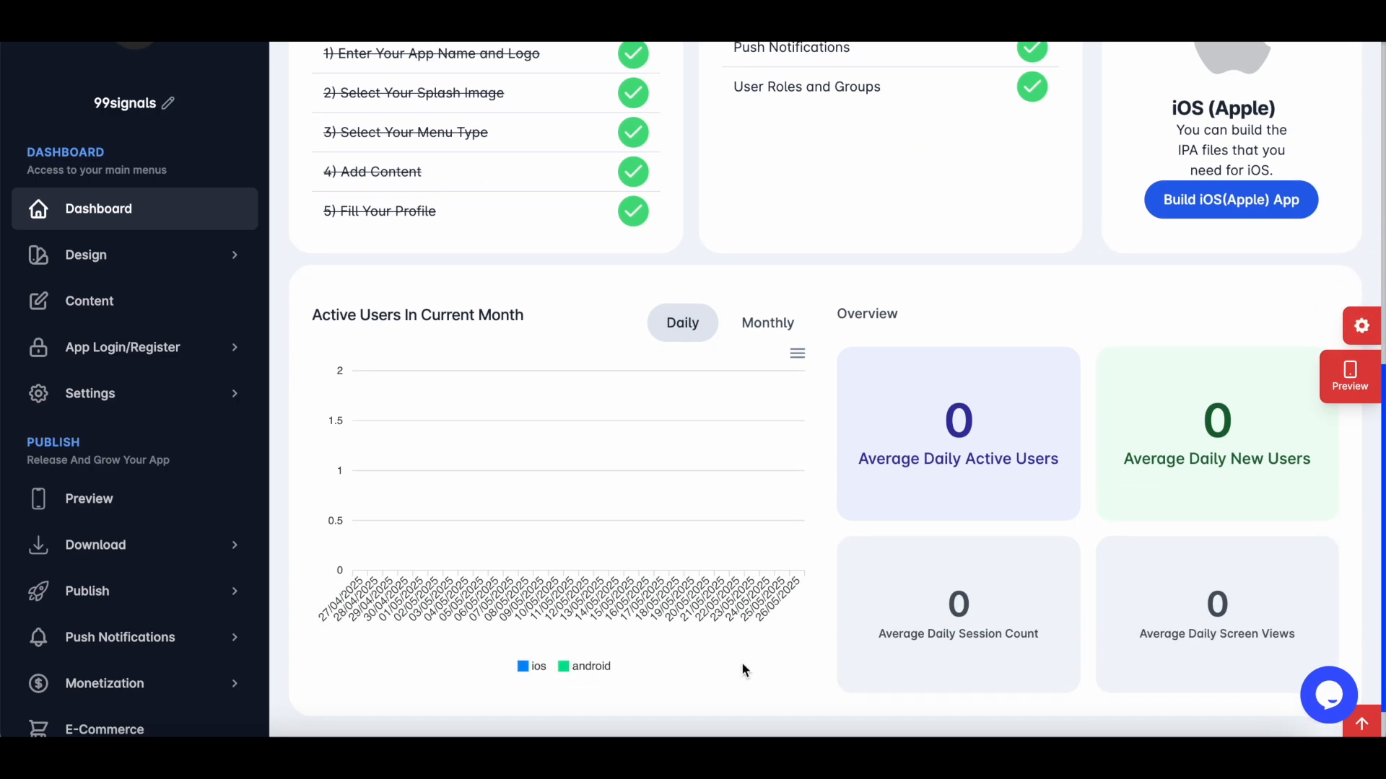
{"action": "scroll", "coordinate": [742, 668], "scroll_direction": "down", "scroll_amount": 1}
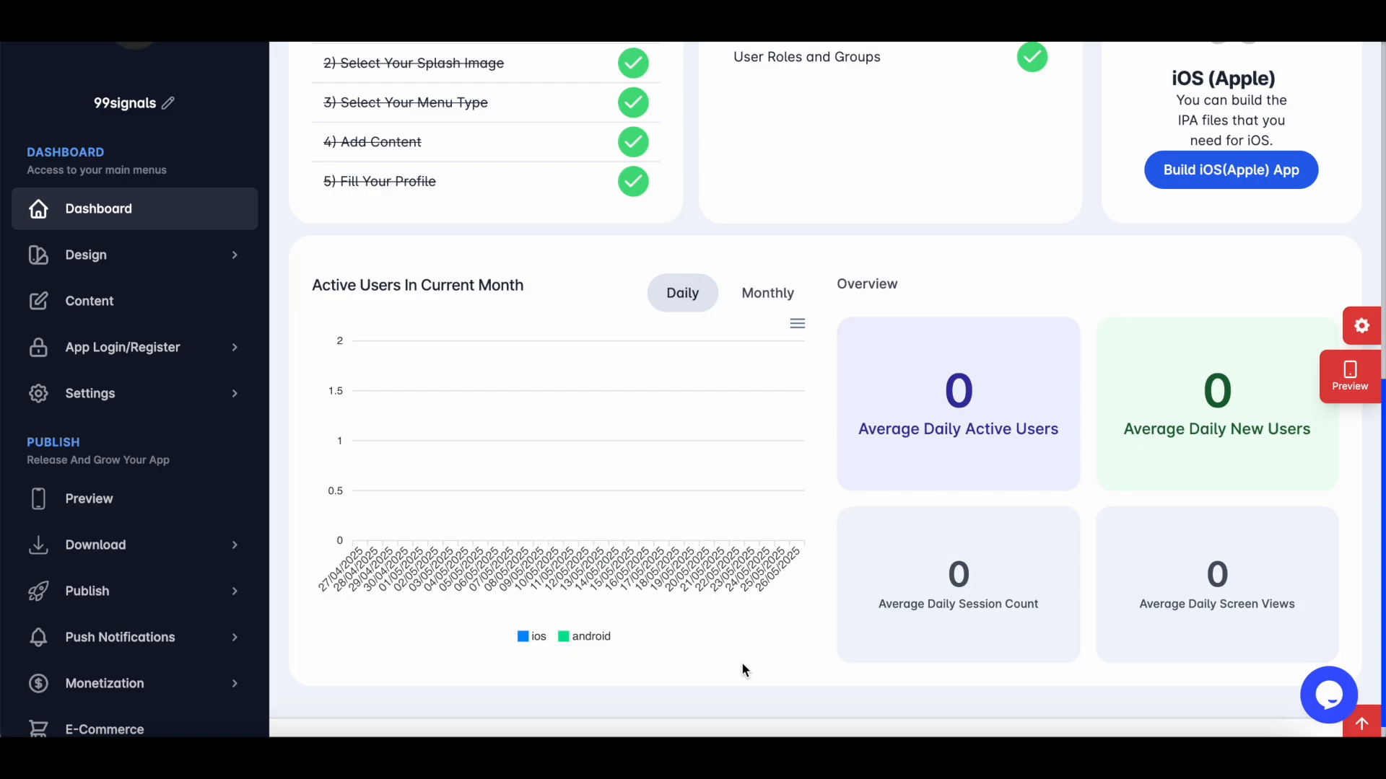
{"action": "scroll", "coordinate": [849, 576], "scroll_direction": "up", "scroll_amount": 3}
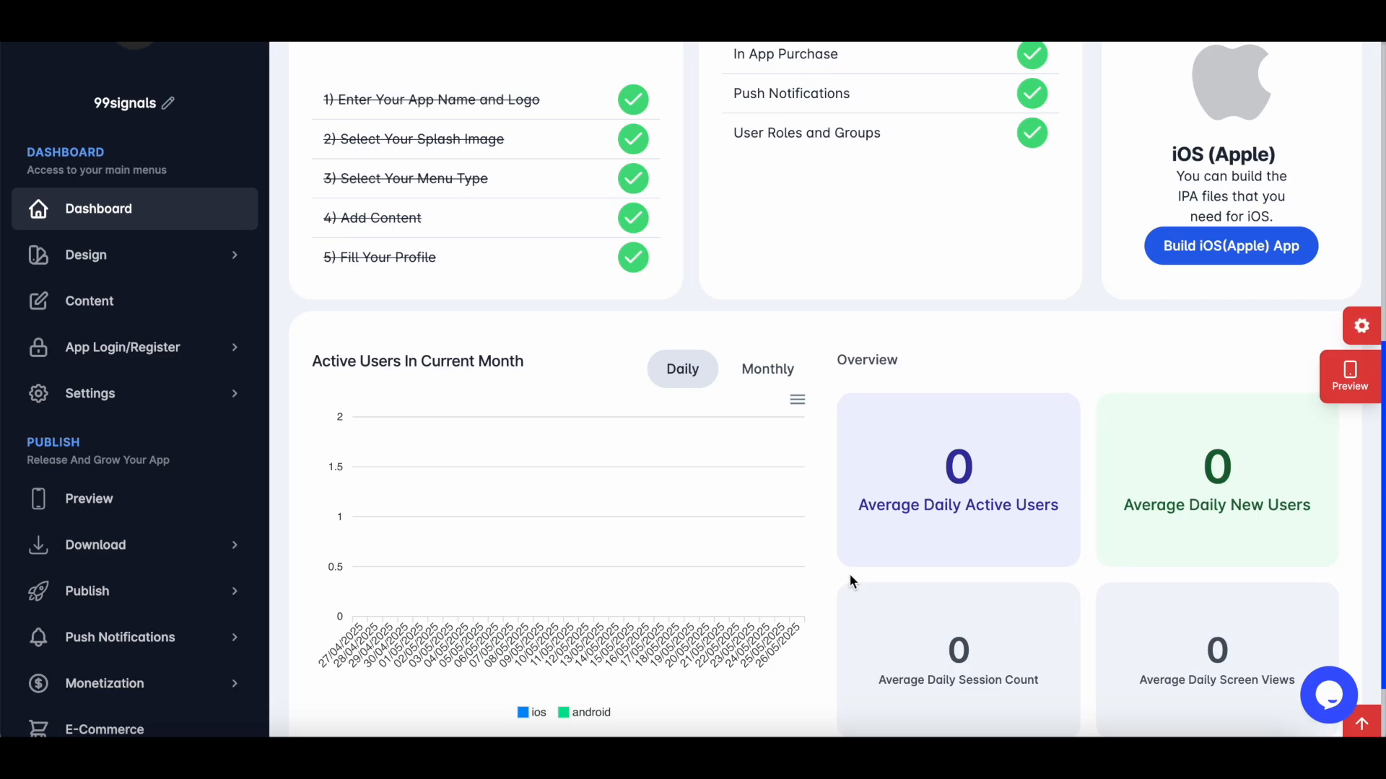
{"action": "scroll", "coordinate": [848, 573], "scroll_direction": "up", "scroll_amount": 8}
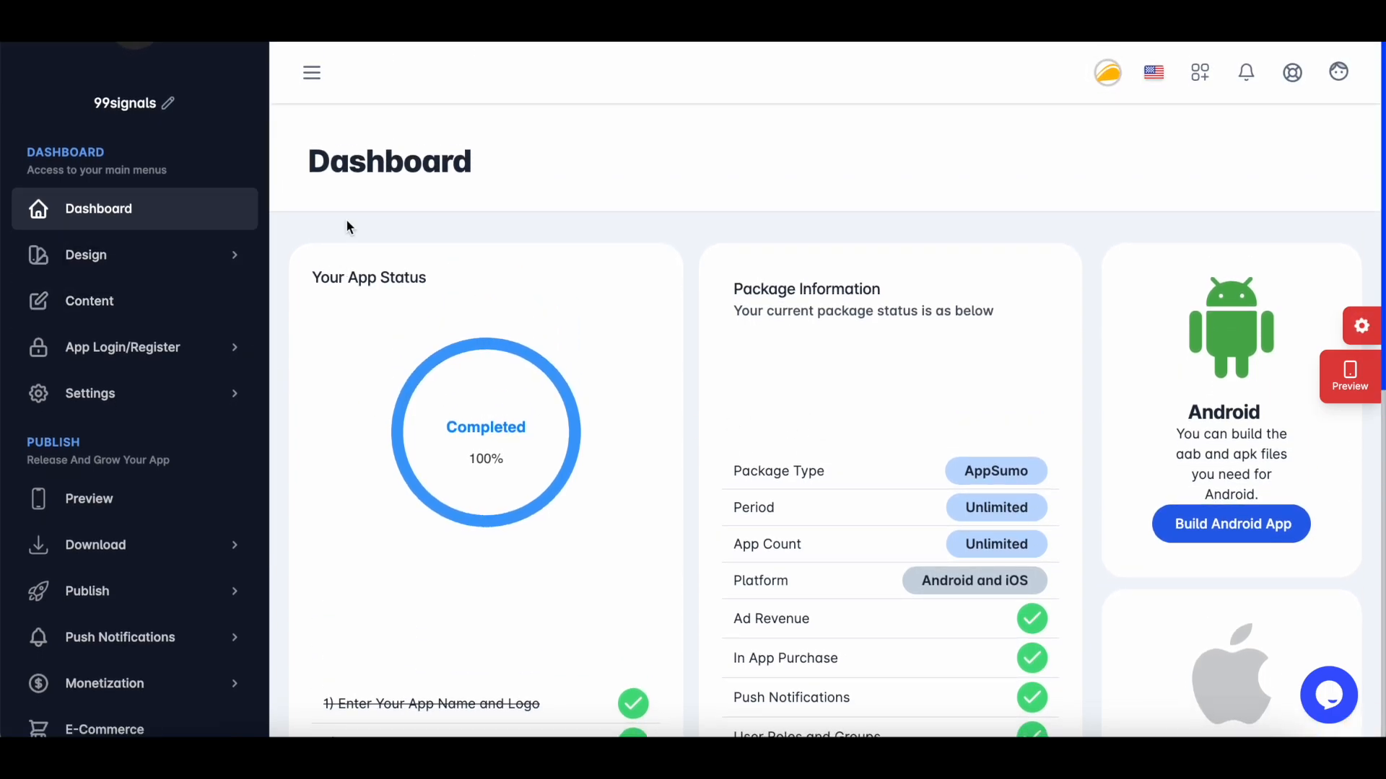
Step: Replace the app icon on the App Name & Icon design page with the green signal bars logo and save the change
{"action": "left_click", "coordinate": [212, 263]}
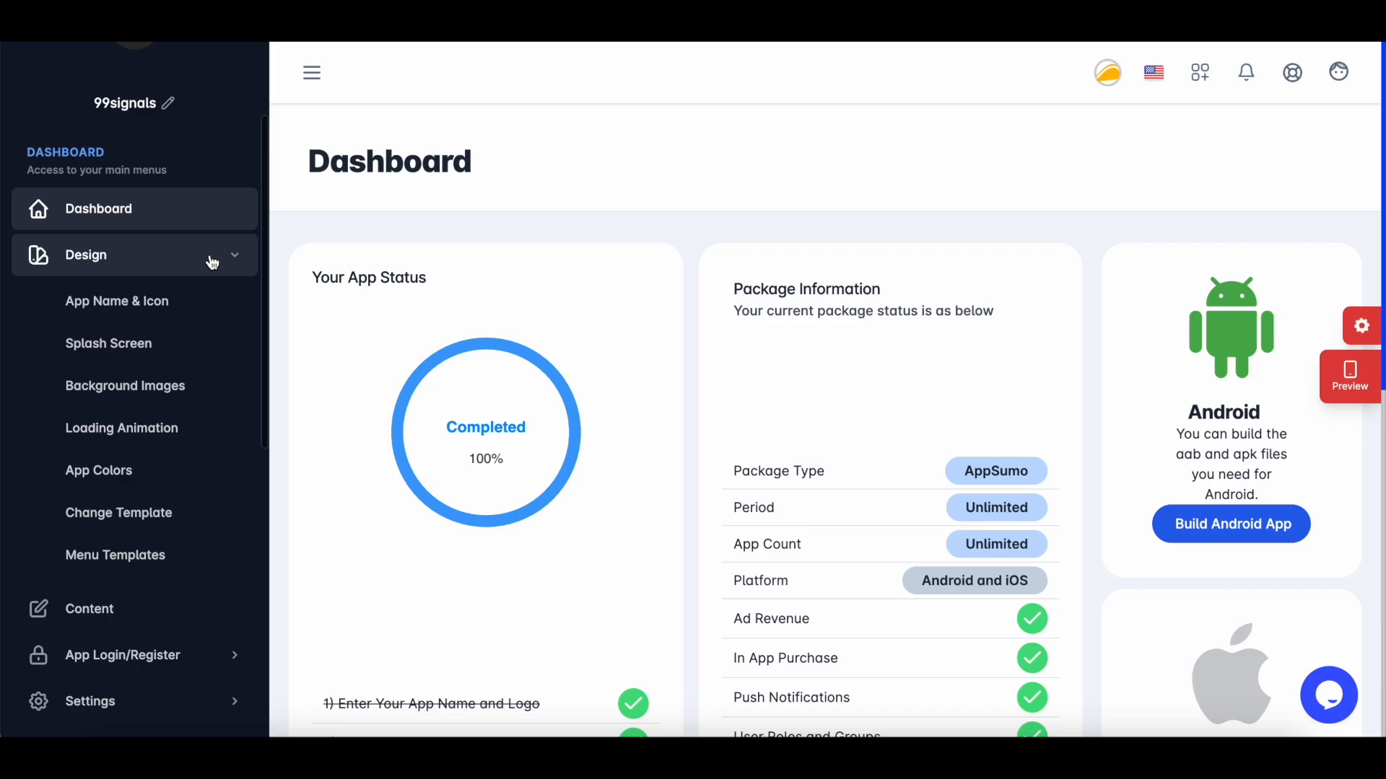
{"action": "left_click", "coordinate": [192, 308]}
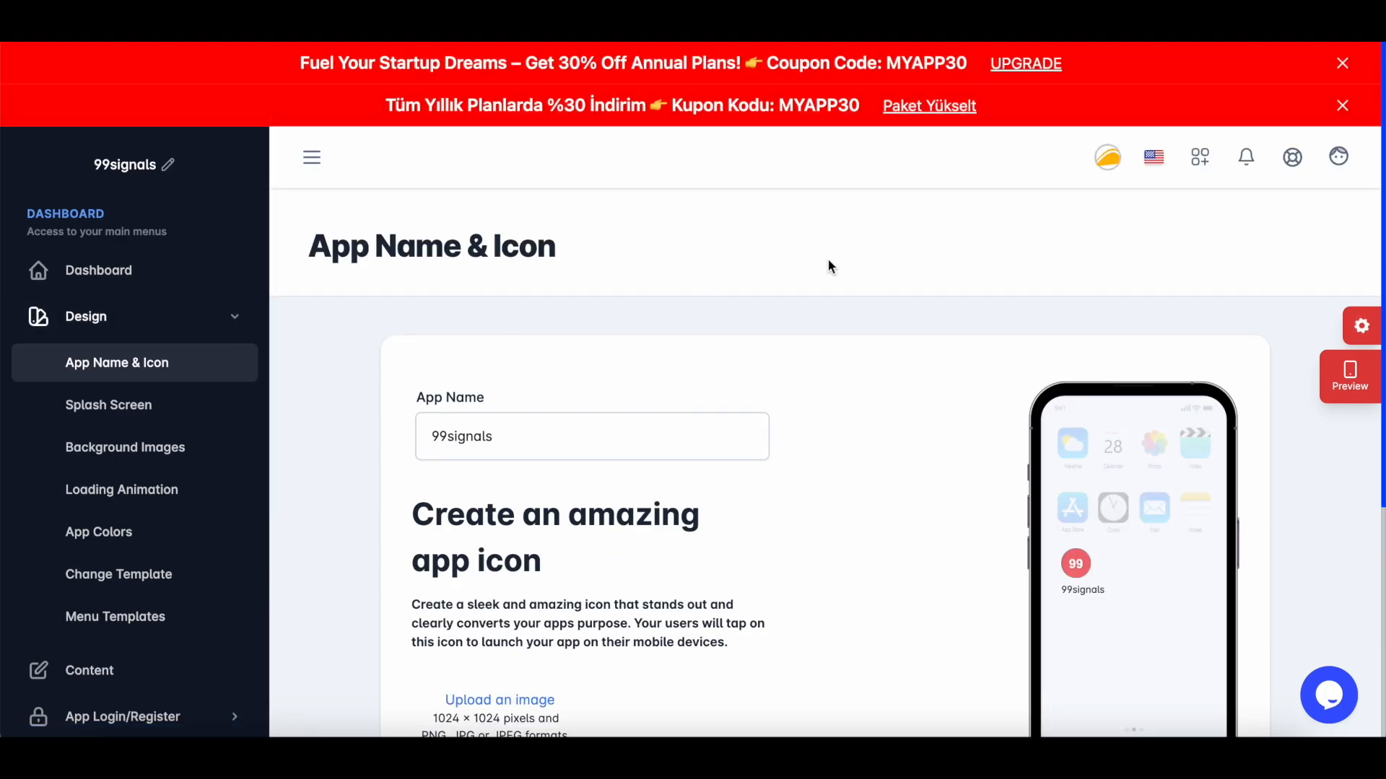
{"action": "scroll", "coordinate": [875, 511], "scroll_direction": "down", "scroll_amount": 2}
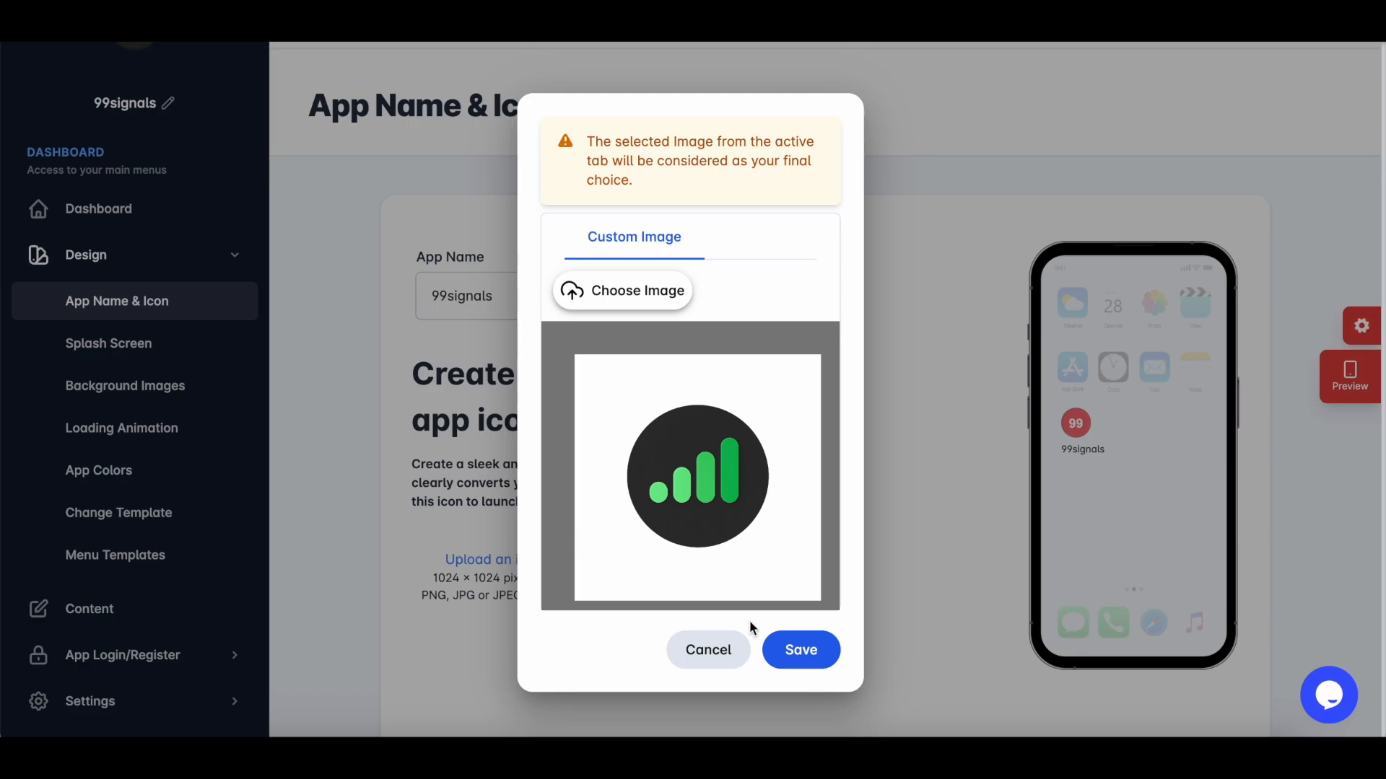
{"action": "left_click", "coordinate": [783, 646]}
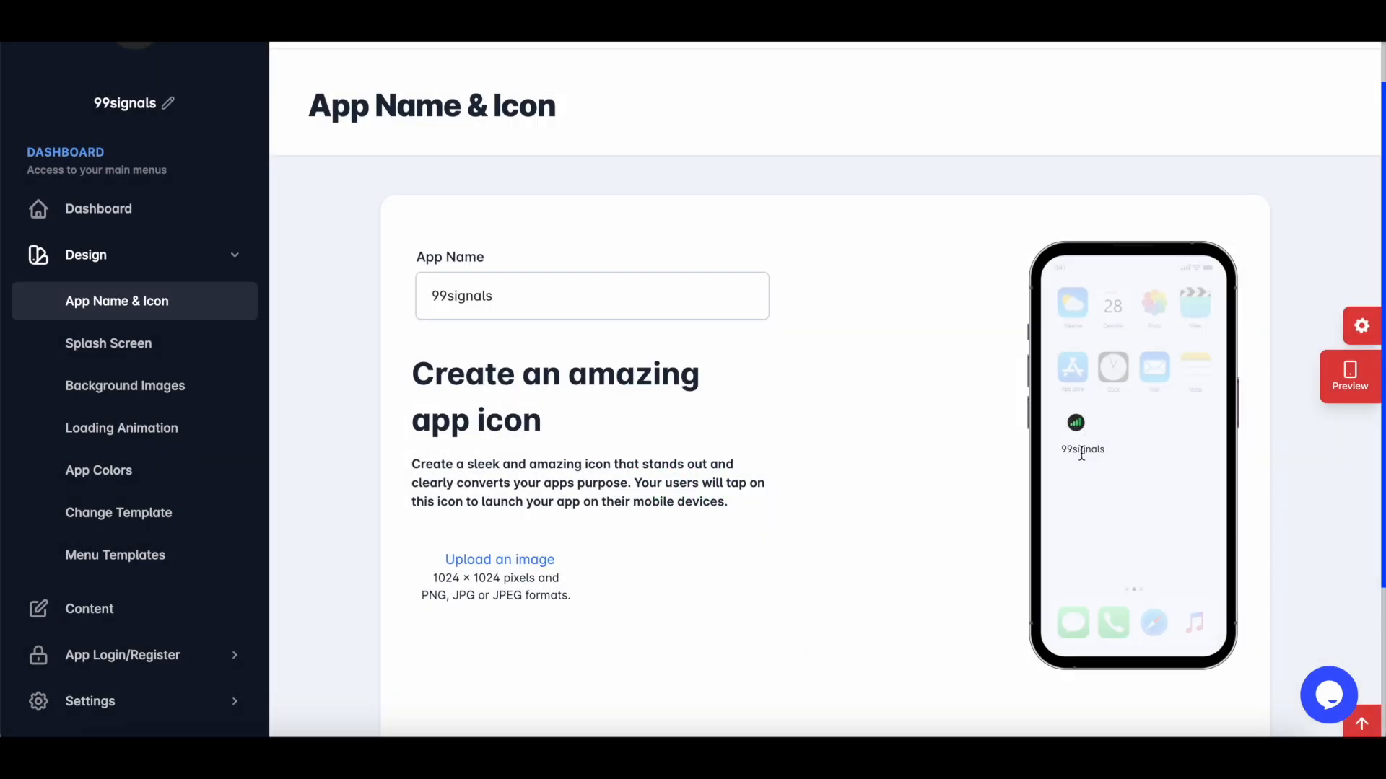
{"action": "scroll", "coordinate": [989, 518], "scroll_direction": "down", "scroll_amount": 2}
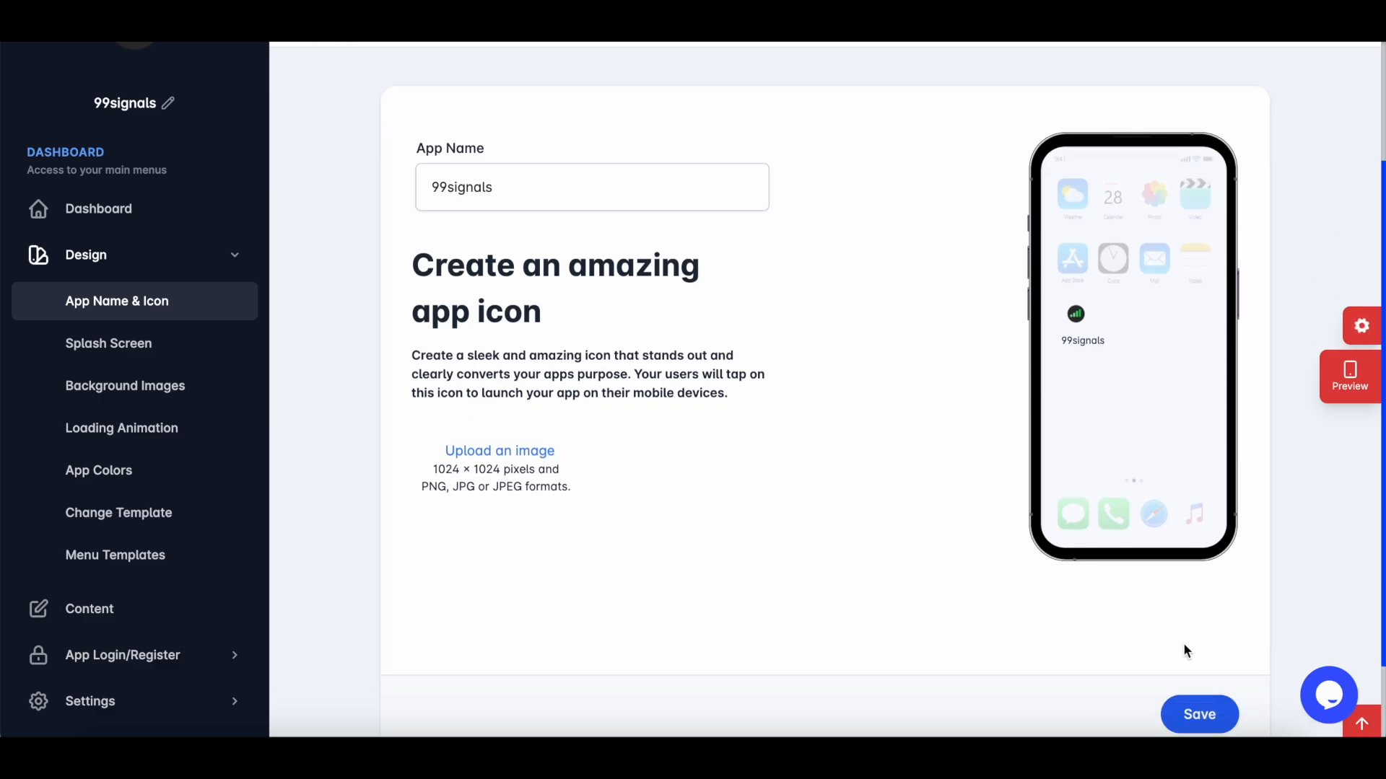
{"action": "left_click", "coordinate": [1192, 722]}
{"action": "left_click", "coordinate": [927, 476]}
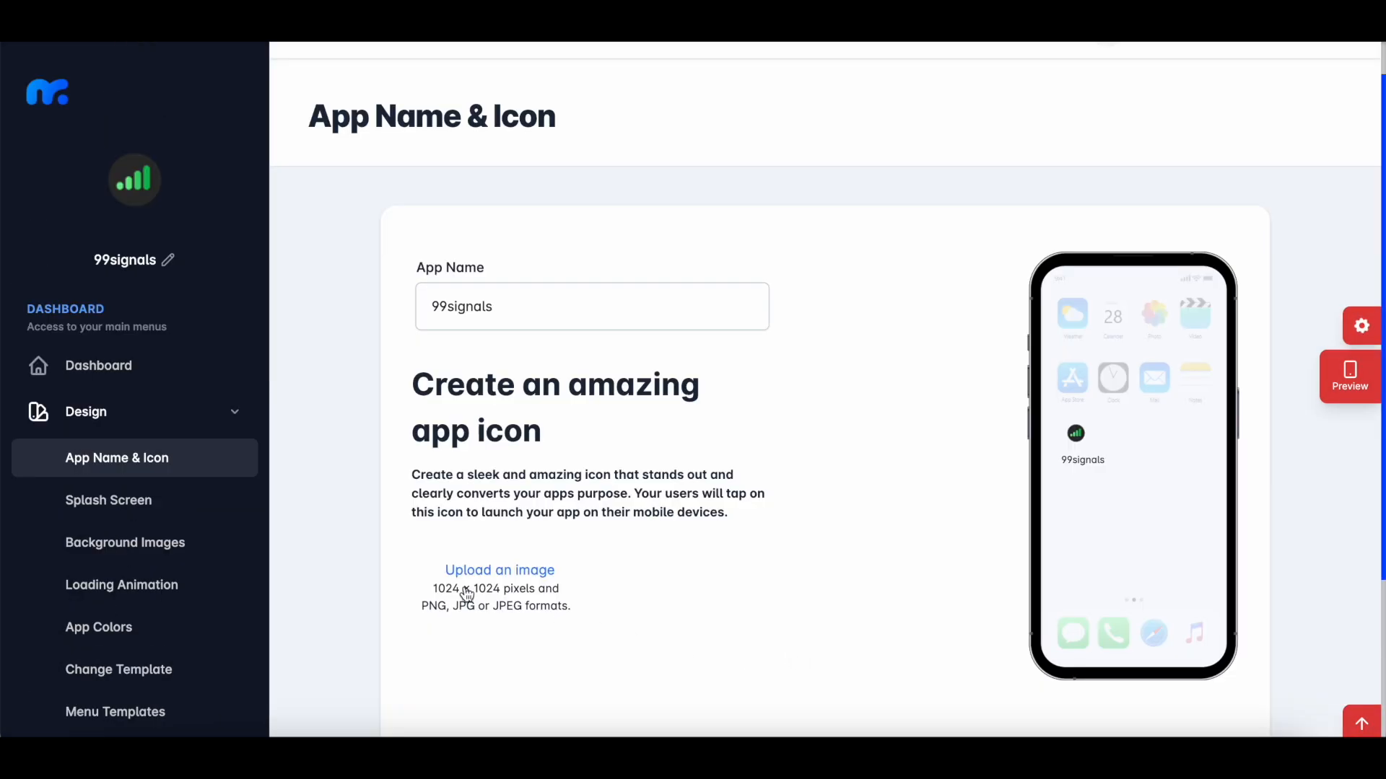
Step: Review the Splash Screen page, and browse the library of default background images without choosing one
{"action": "left_click", "coordinate": [207, 517]}
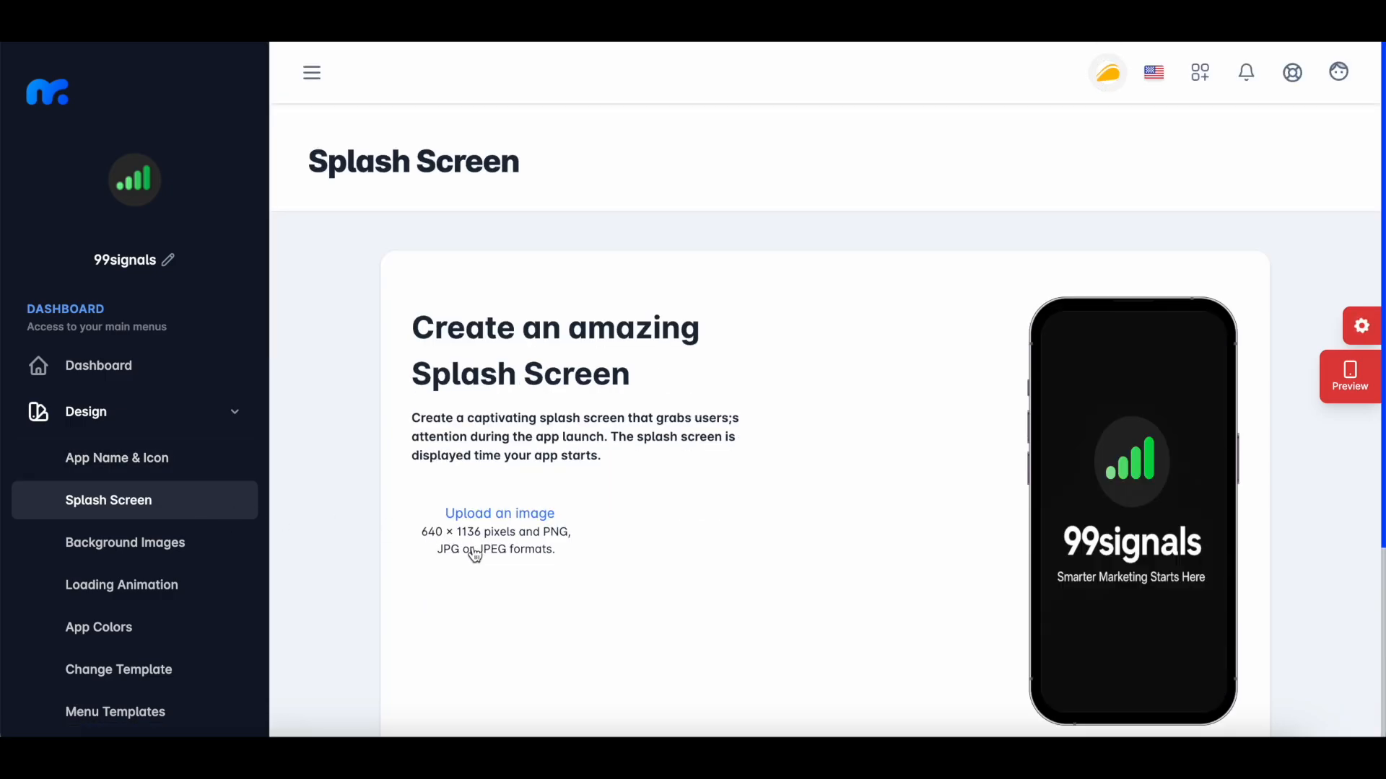
{"action": "scroll", "coordinate": [694, 493], "scroll_direction": "down", "scroll_amount": 3}
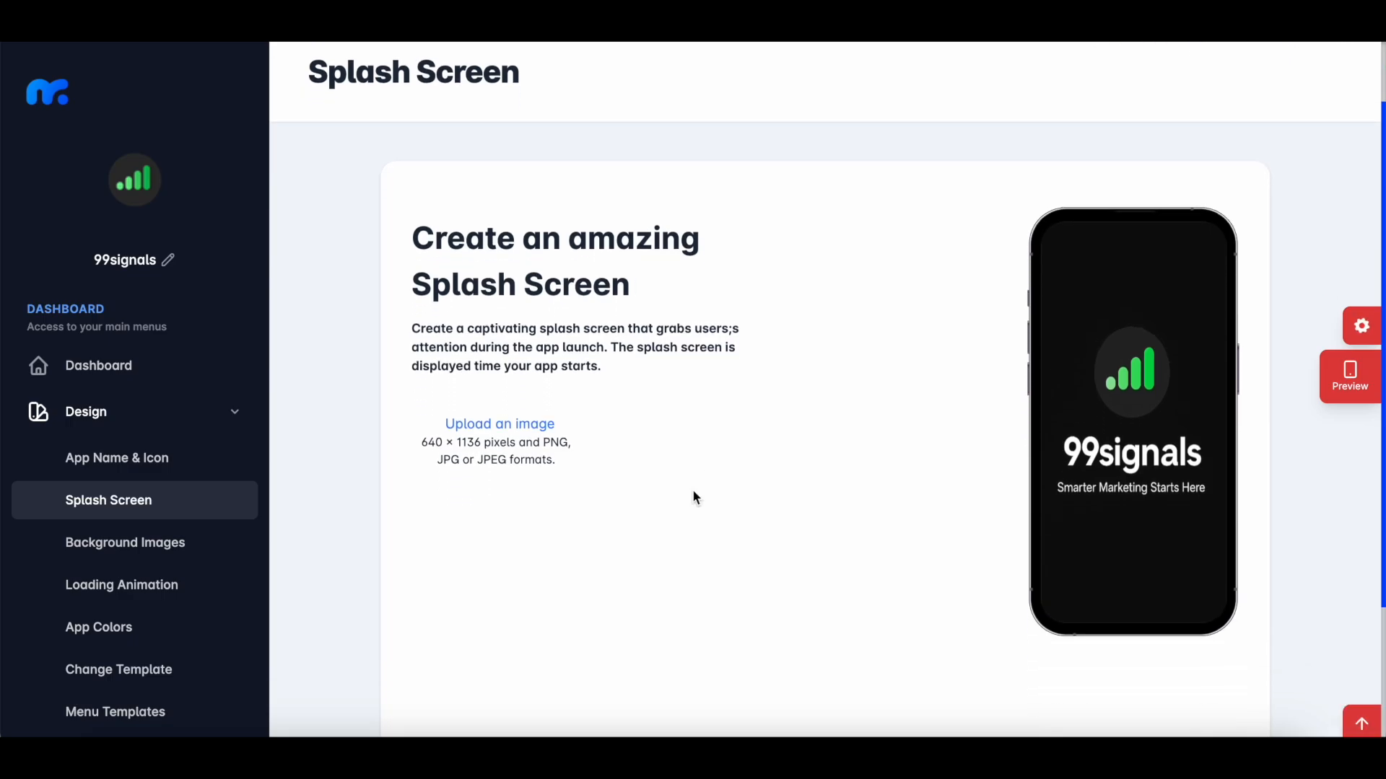
{"action": "left_click", "coordinate": [180, 545]}
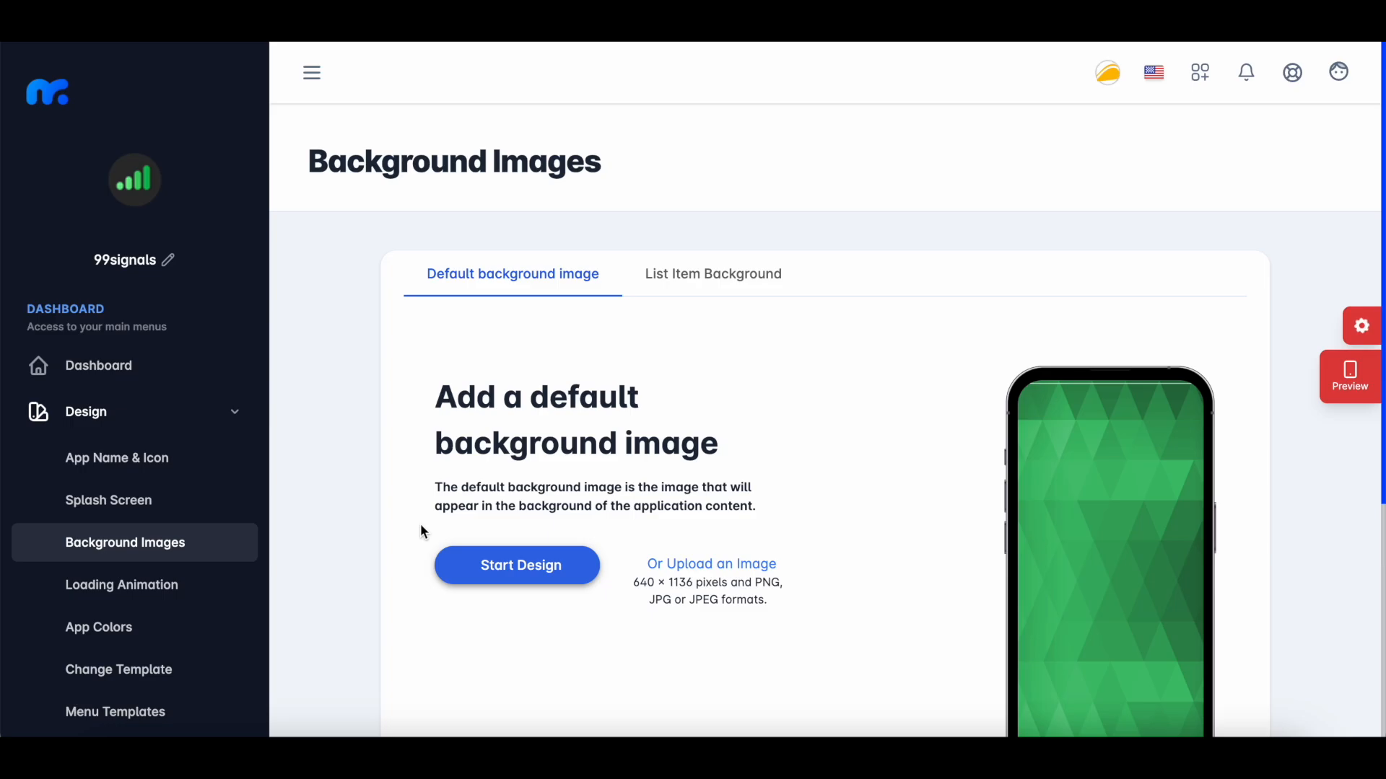
{"action": "left_click", "coordinate": [530, 559]}
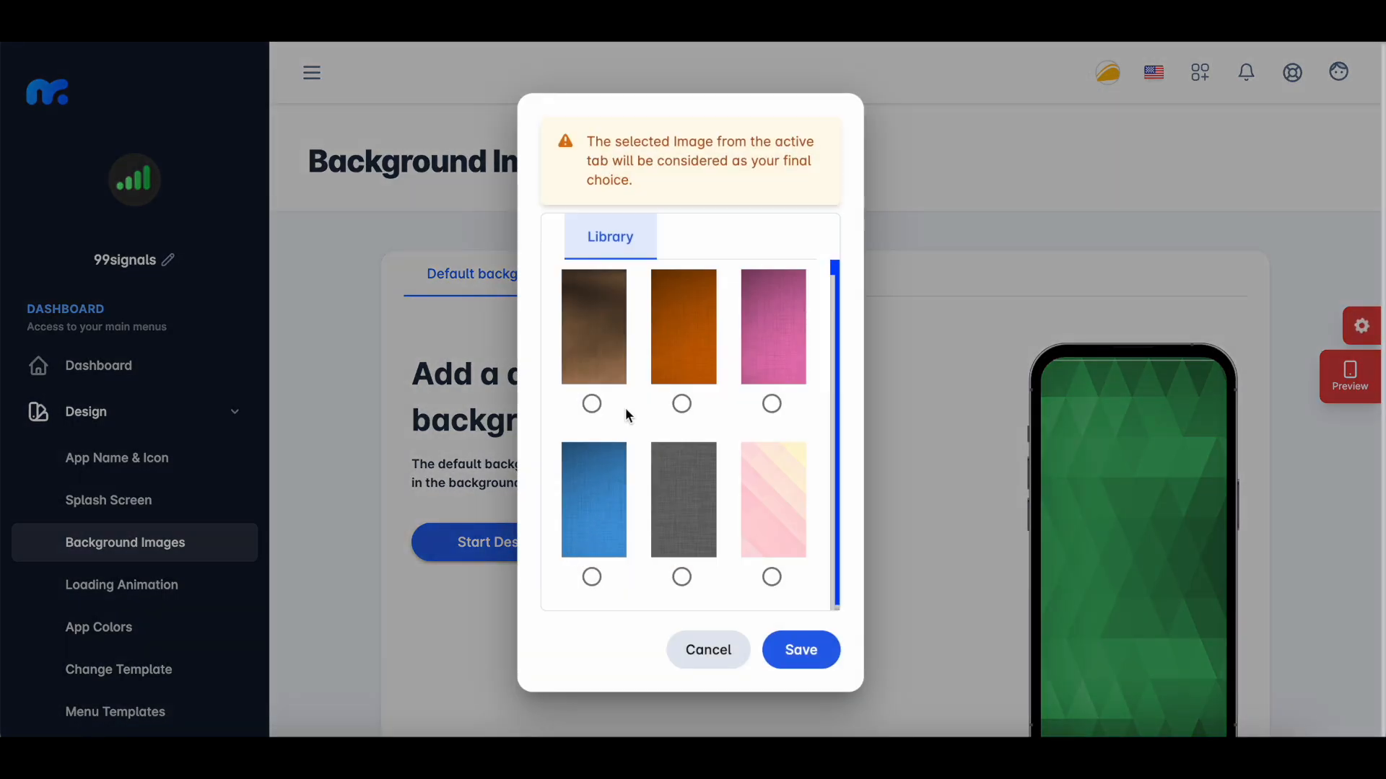
{"action": "scroll", "coordinate": [625, 407], "scroll_direction": "down", "scroll_amount": 5}
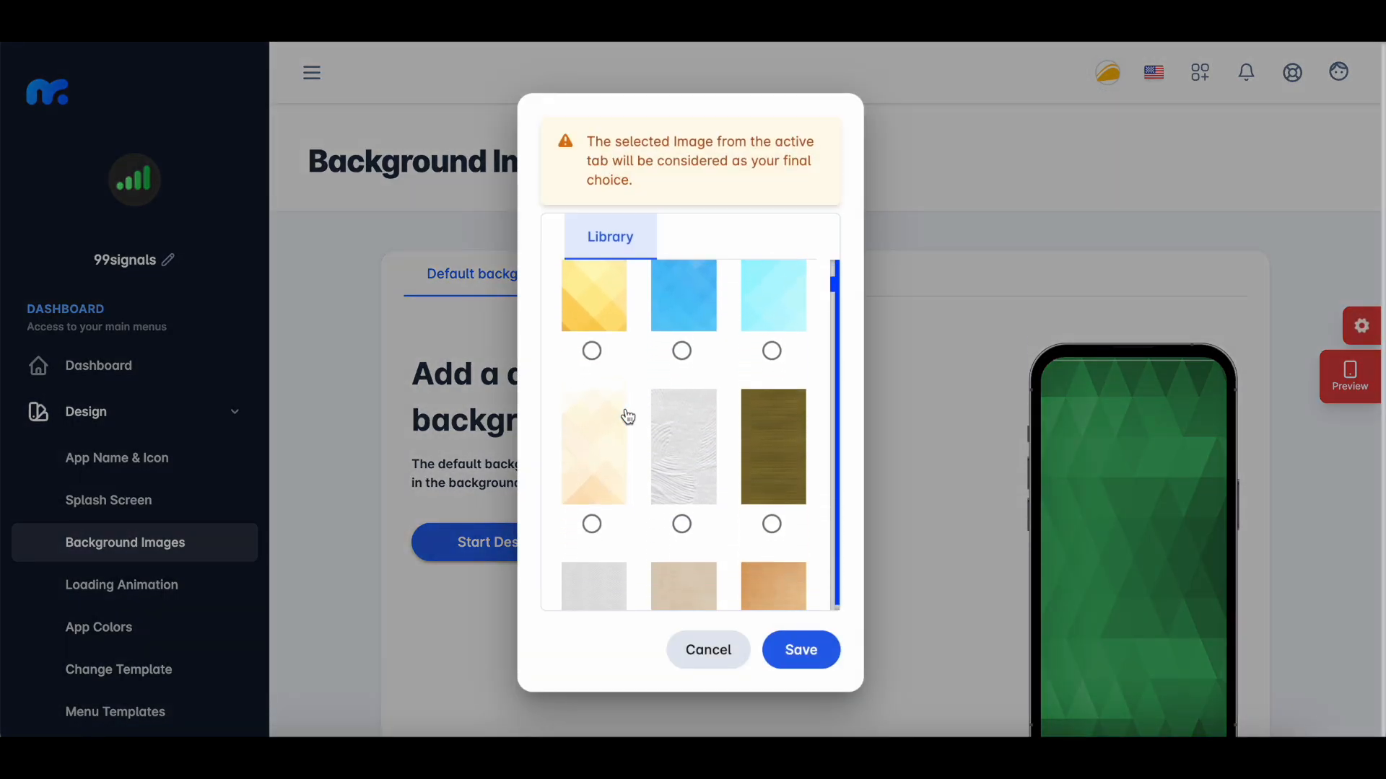
{"action": "scroll", "coordinate": [628, 417], "scroll_direction": "down", "scroll_amount": 2}
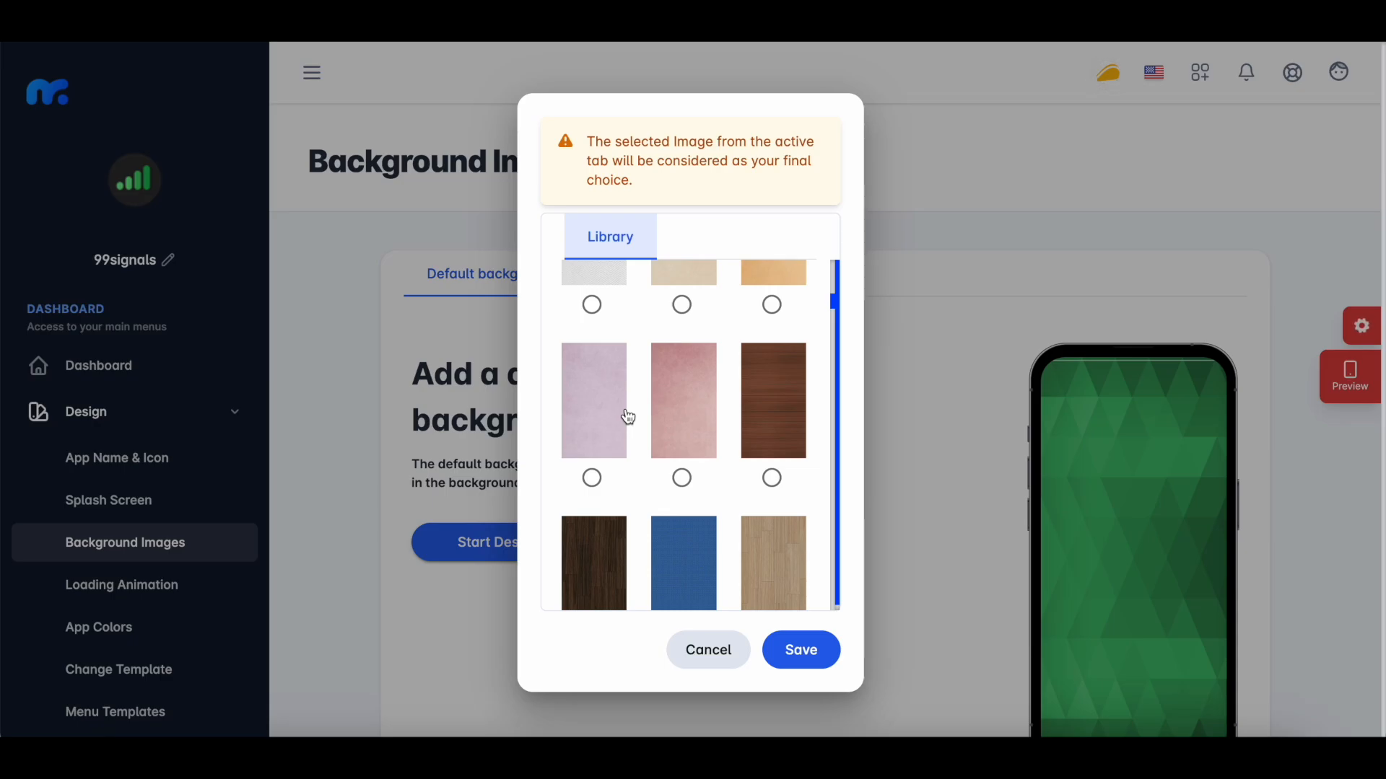
{"action": "left_click", "coordinate": [462, 478]}
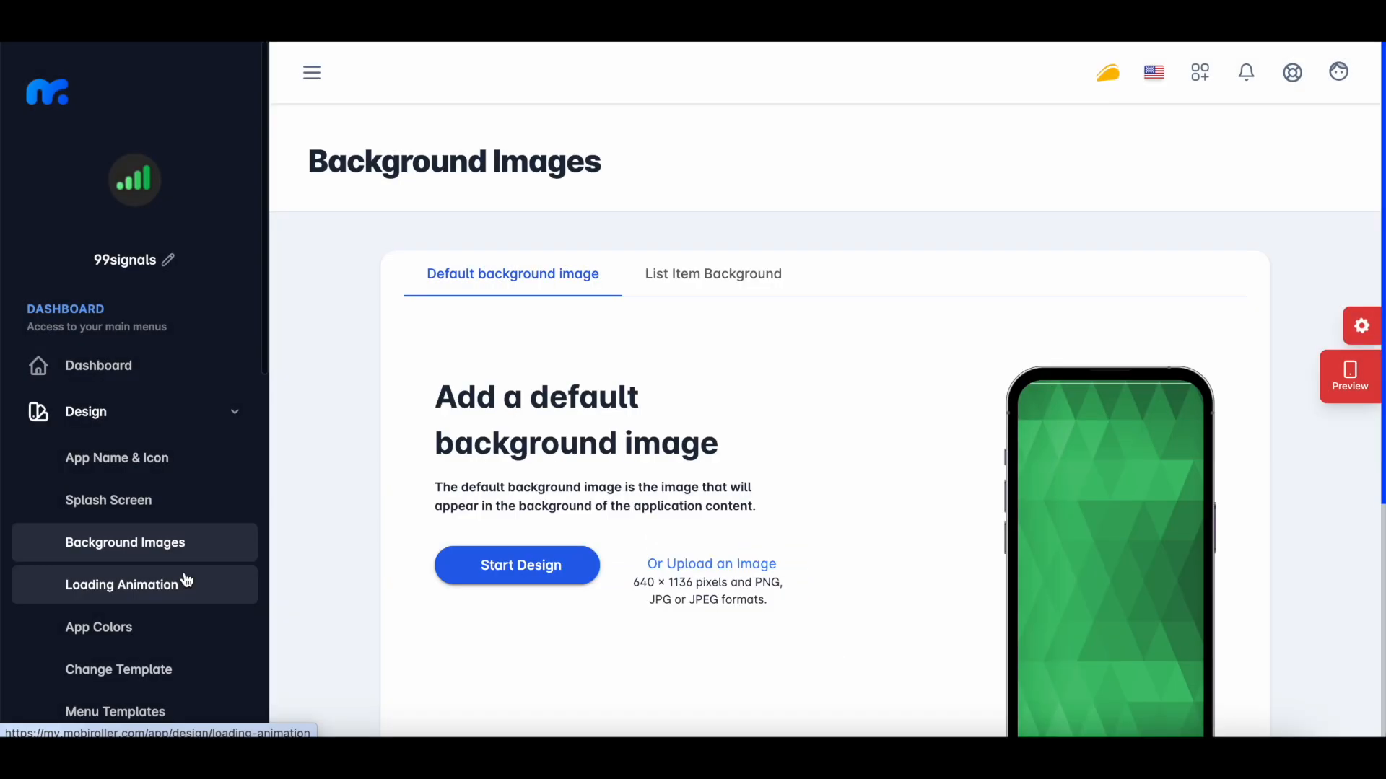
Step: Browse the available loading animations and preview the green one with vertical bars on the phone mockup
{"action": "left_click", "coordinate": [186, 580]}
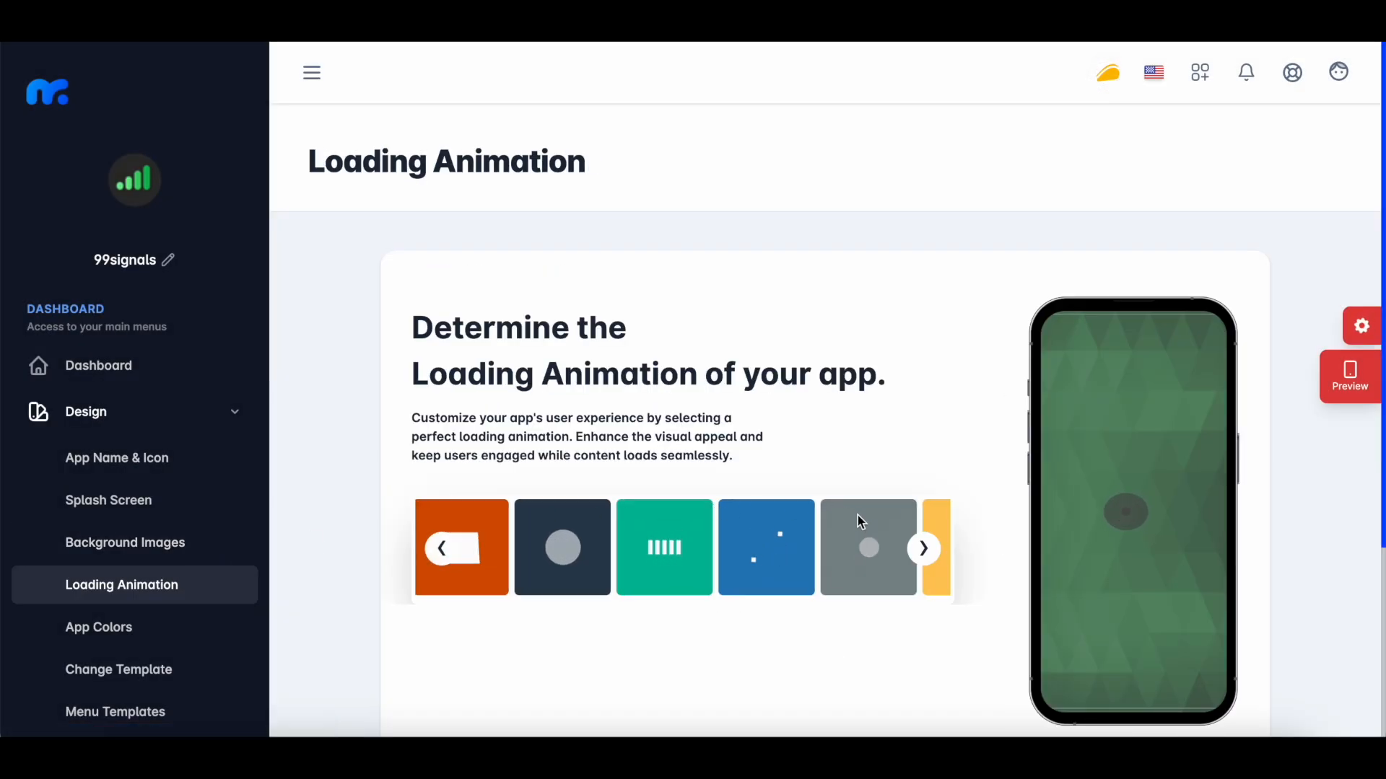
{"action": "left_click", "coordinate": [923, 550]}
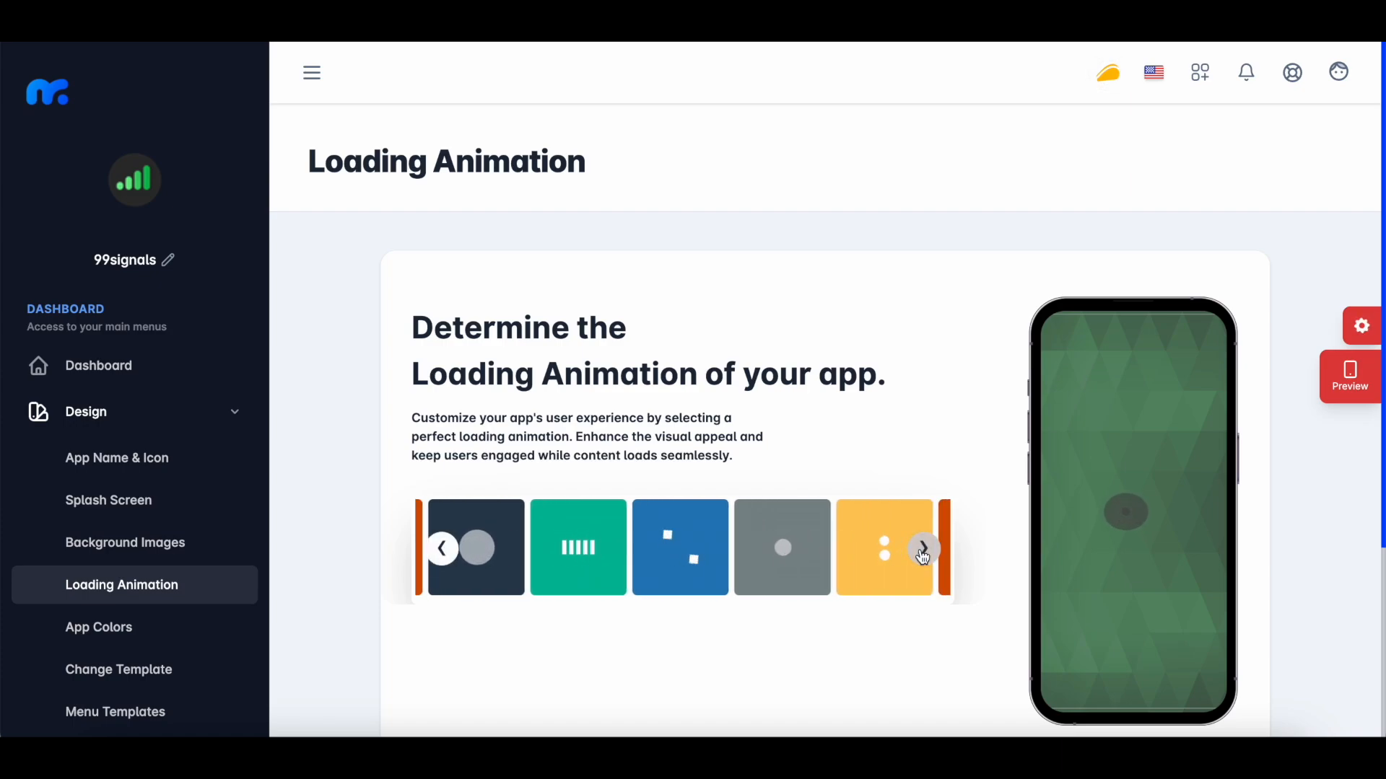
{"action": "left_click", "coordinate": [609, 586]}
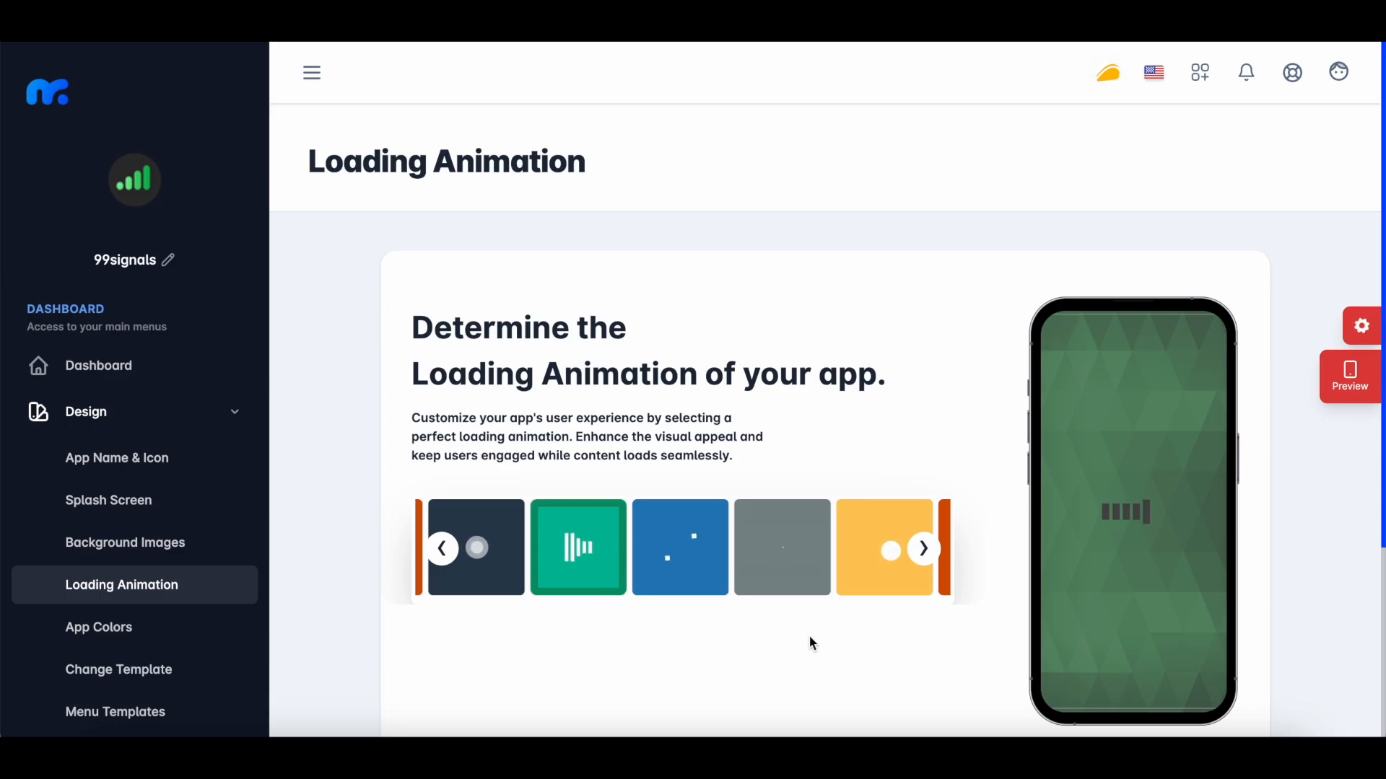
{"action": "scroll", "coordinate": [812, 642], "scroll_direction": "down", "scroll_amount": 3}
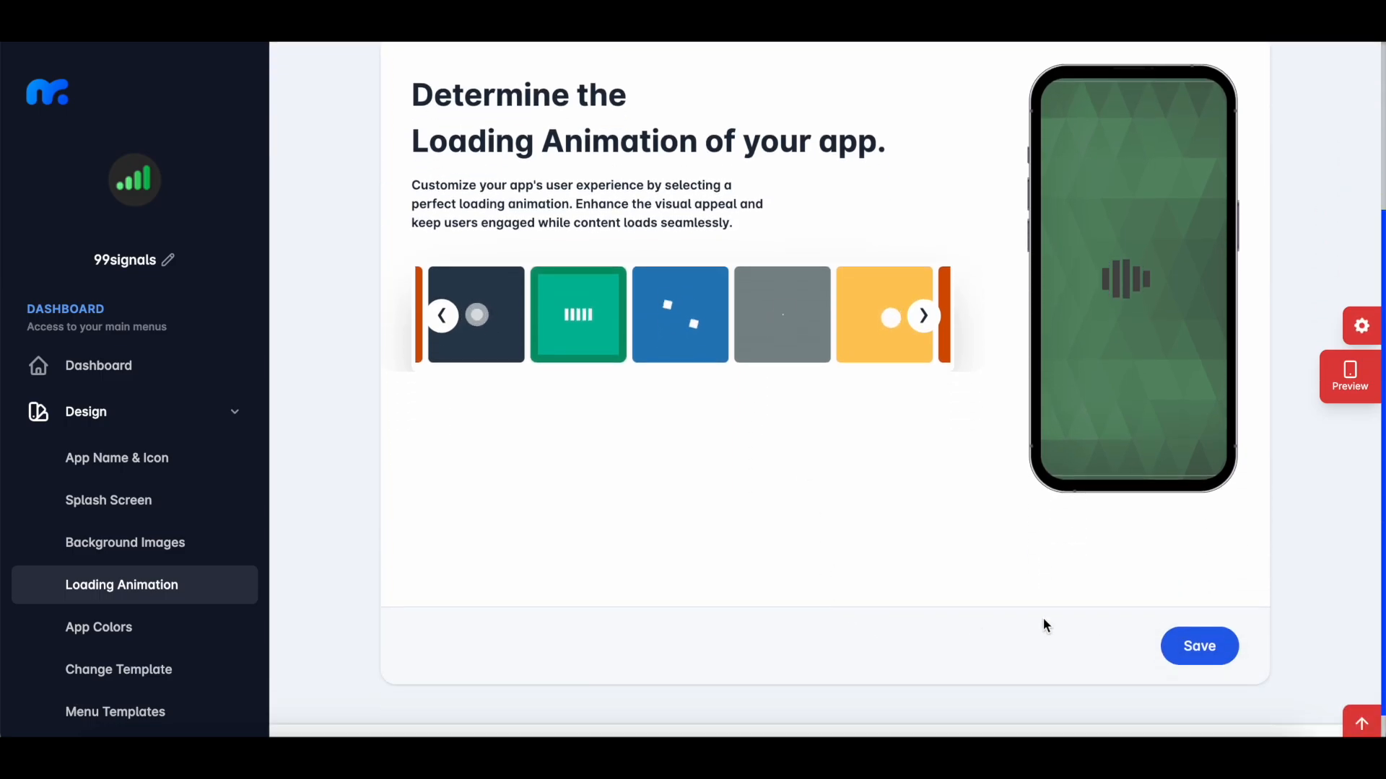
Step: Examine the App Colors options for the navigation bar, text, list item text and loading animation, including the navigation bar's color picker
{"action": "left_click", "coordinate": [180, 626]}
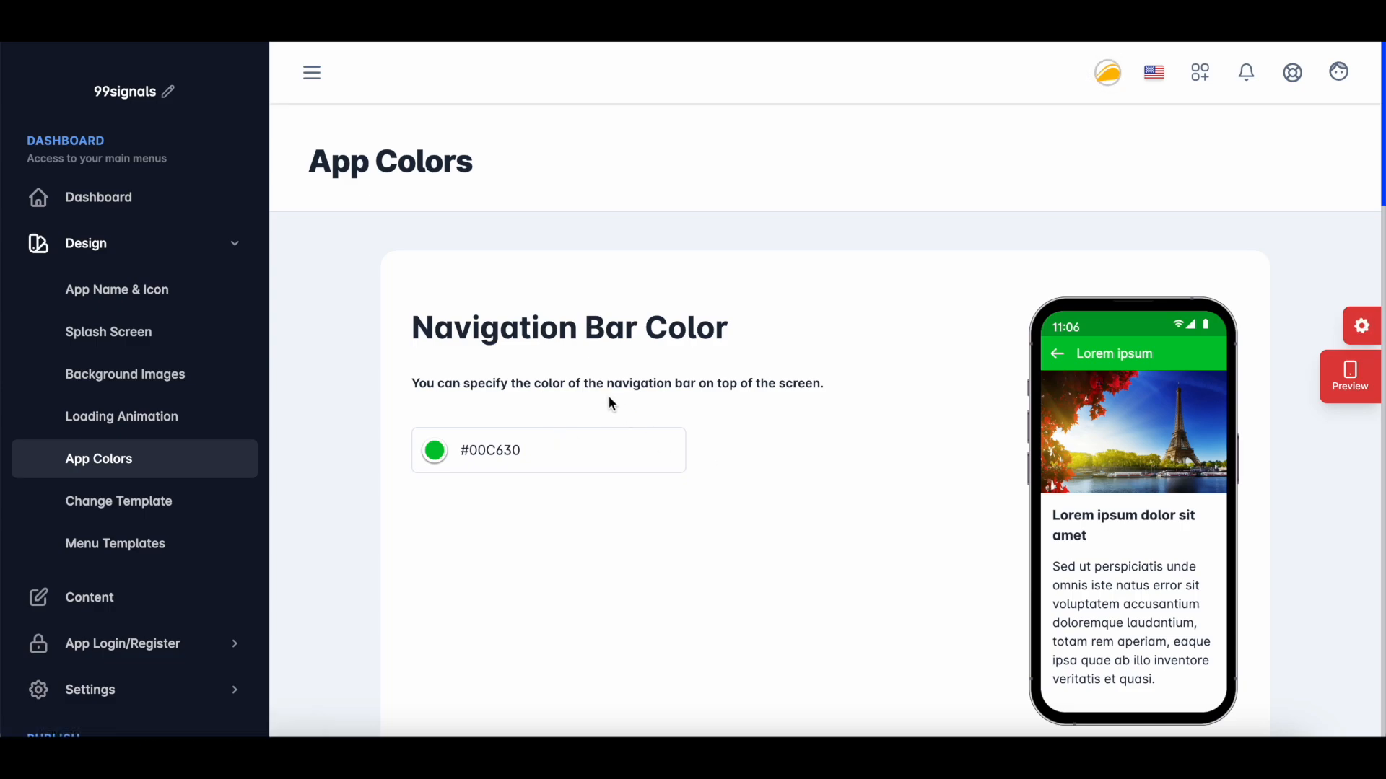
{"action": "left_click", "coordinate": [435, 452]}
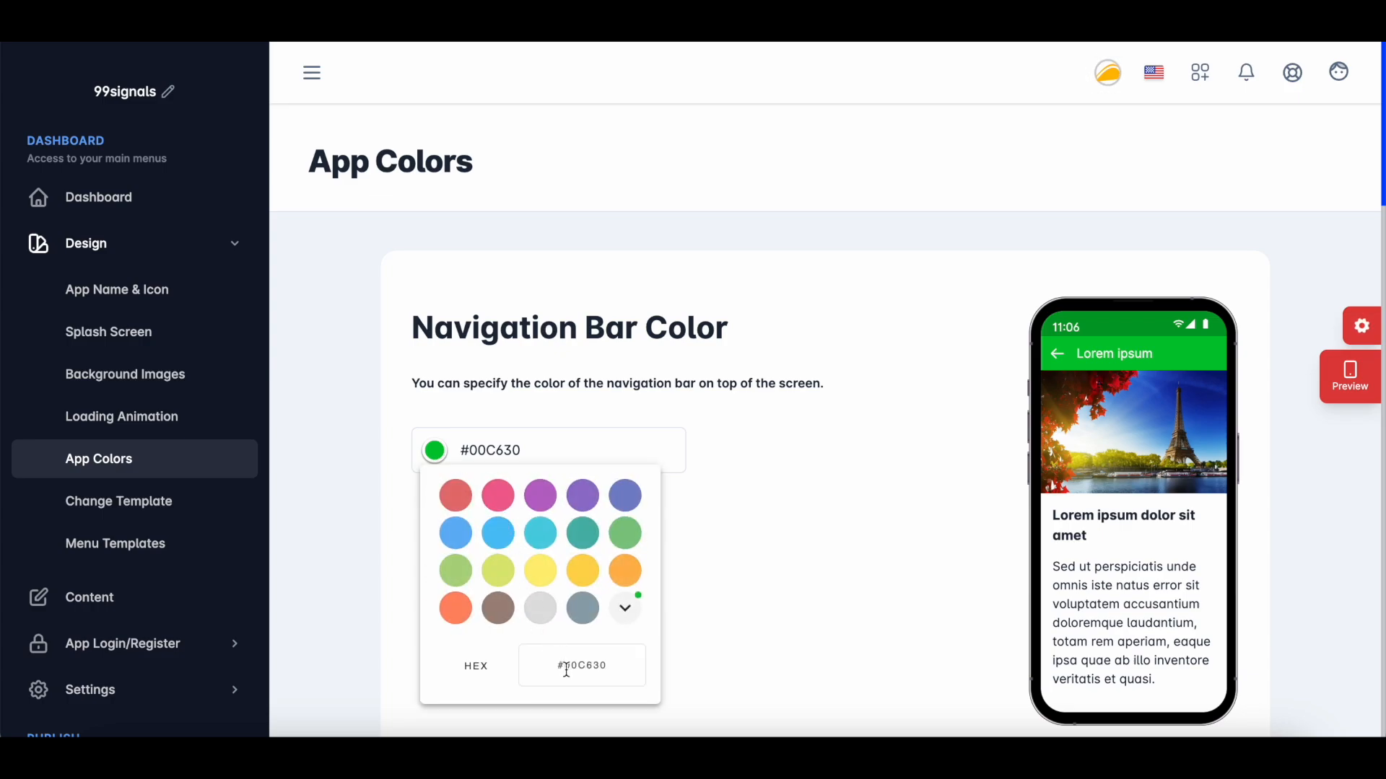
{"action": "left_click", "coordinate": [799, 598]}
{"action": "scroll", "coordinate": [799, 597], "scroll_direction": "down", "scroll_amount": 6}
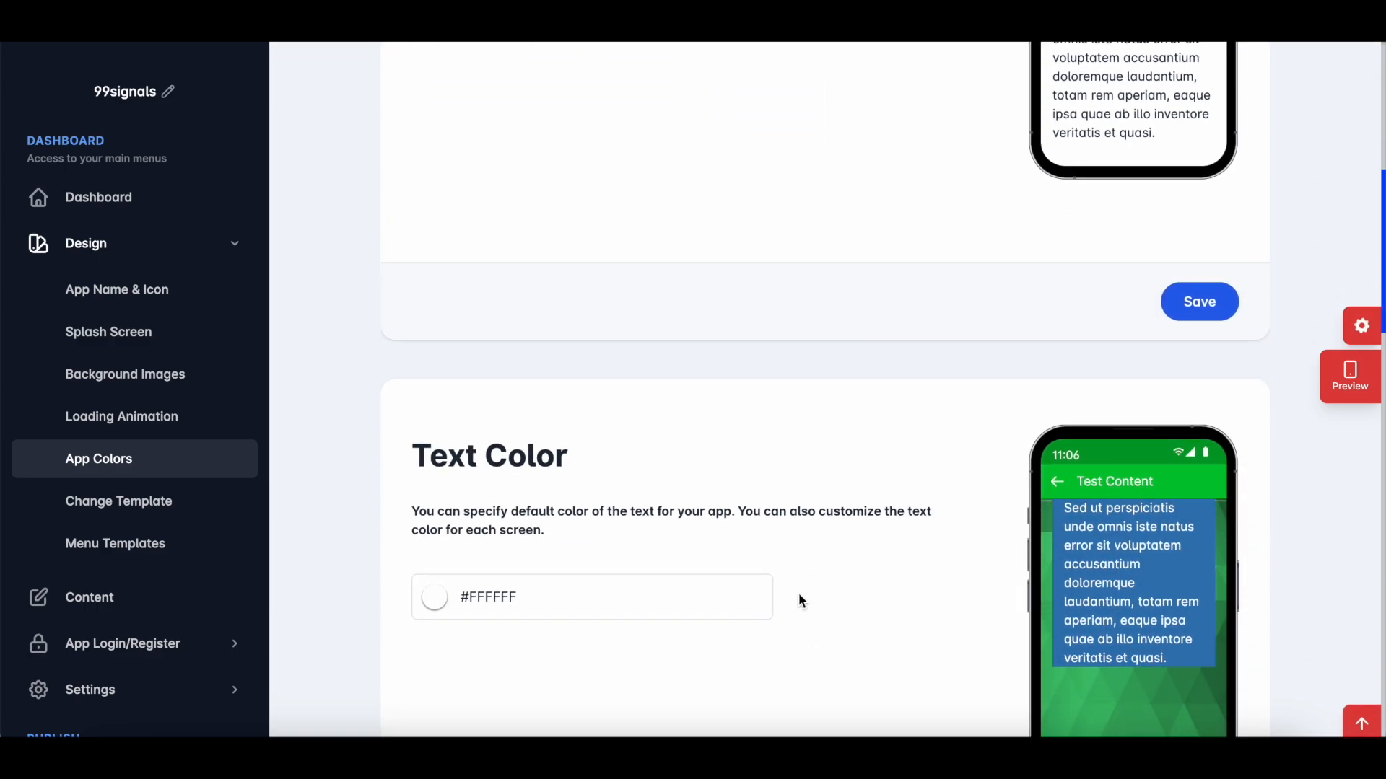
{"action": "scroll", "coordinate": [529, 598], "scroll_direction": "down", "scroll_amount": 5}
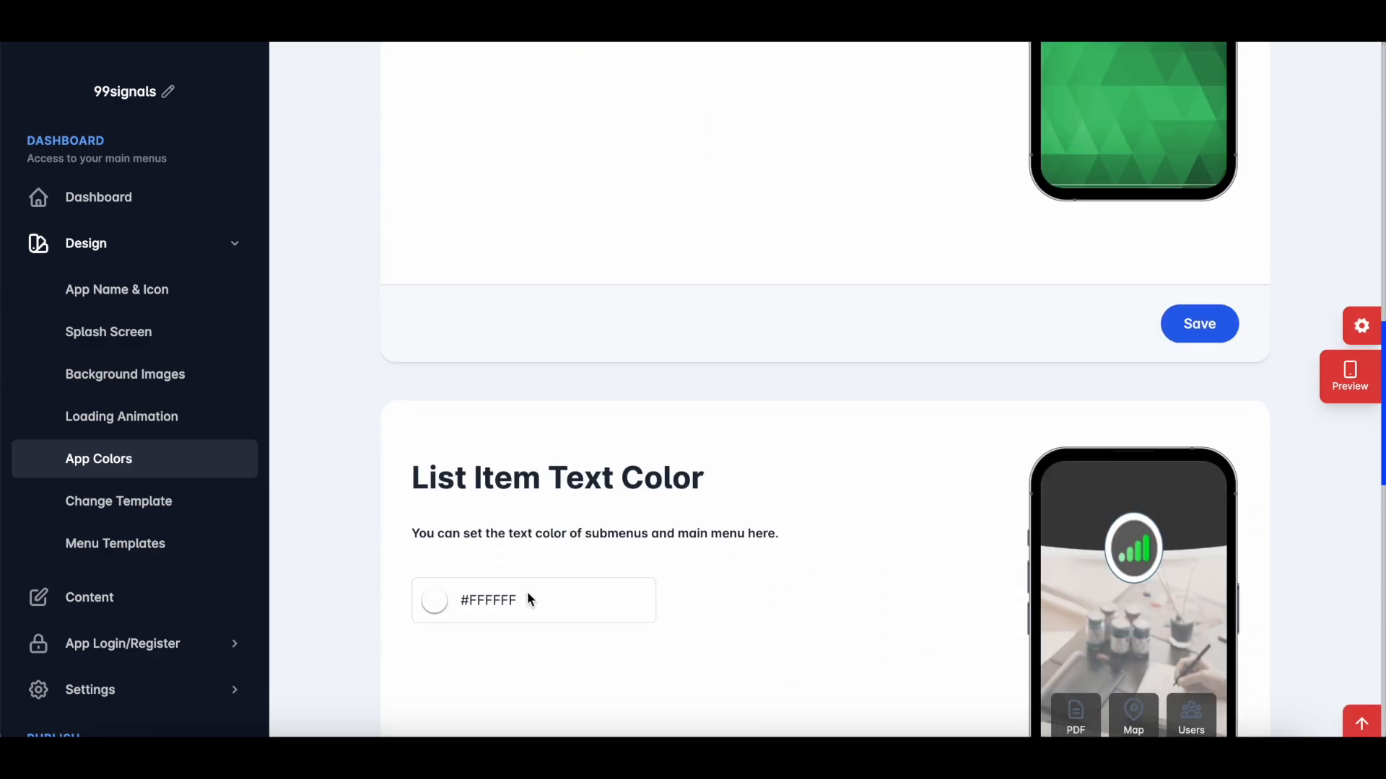
{"action": "scroll", "coordinate": [529, 599], "scroll_direction": "down", "scroll_amount": 1}
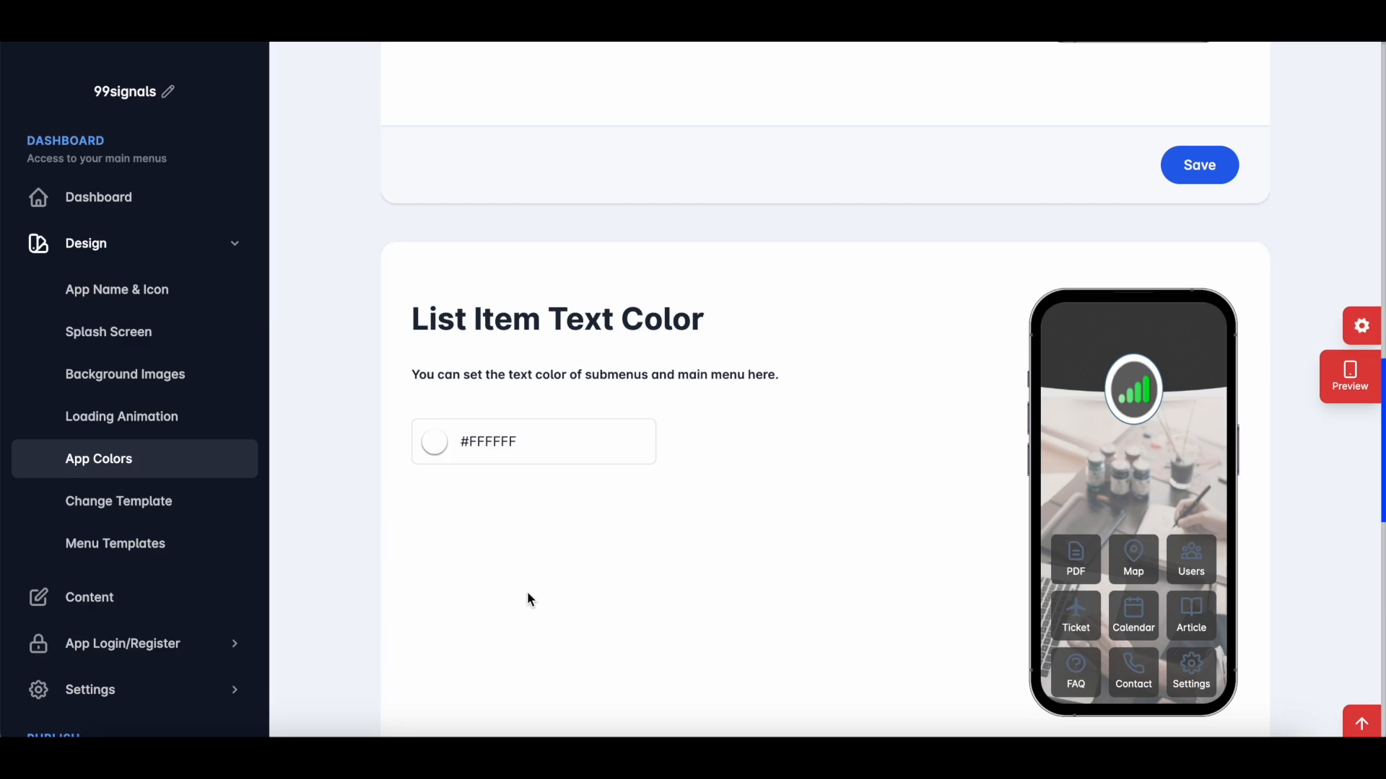
{"action": "scroll", "coordinate": [529, 599], "scroll_direction": "down", "scroll_amount": 7}
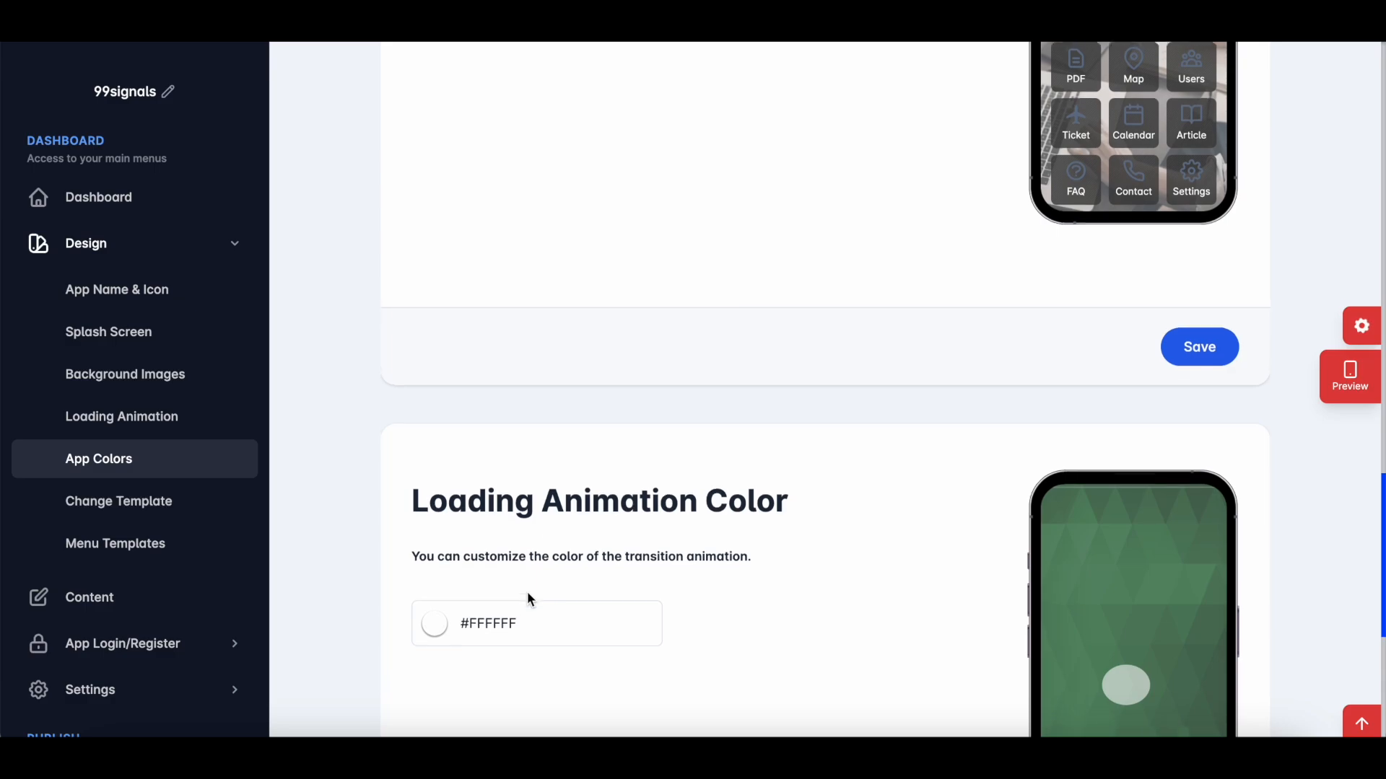
{"action": "scroll", "coordinate": [527, 593], "scroll_direction": "down", "scroll_amount": 1}
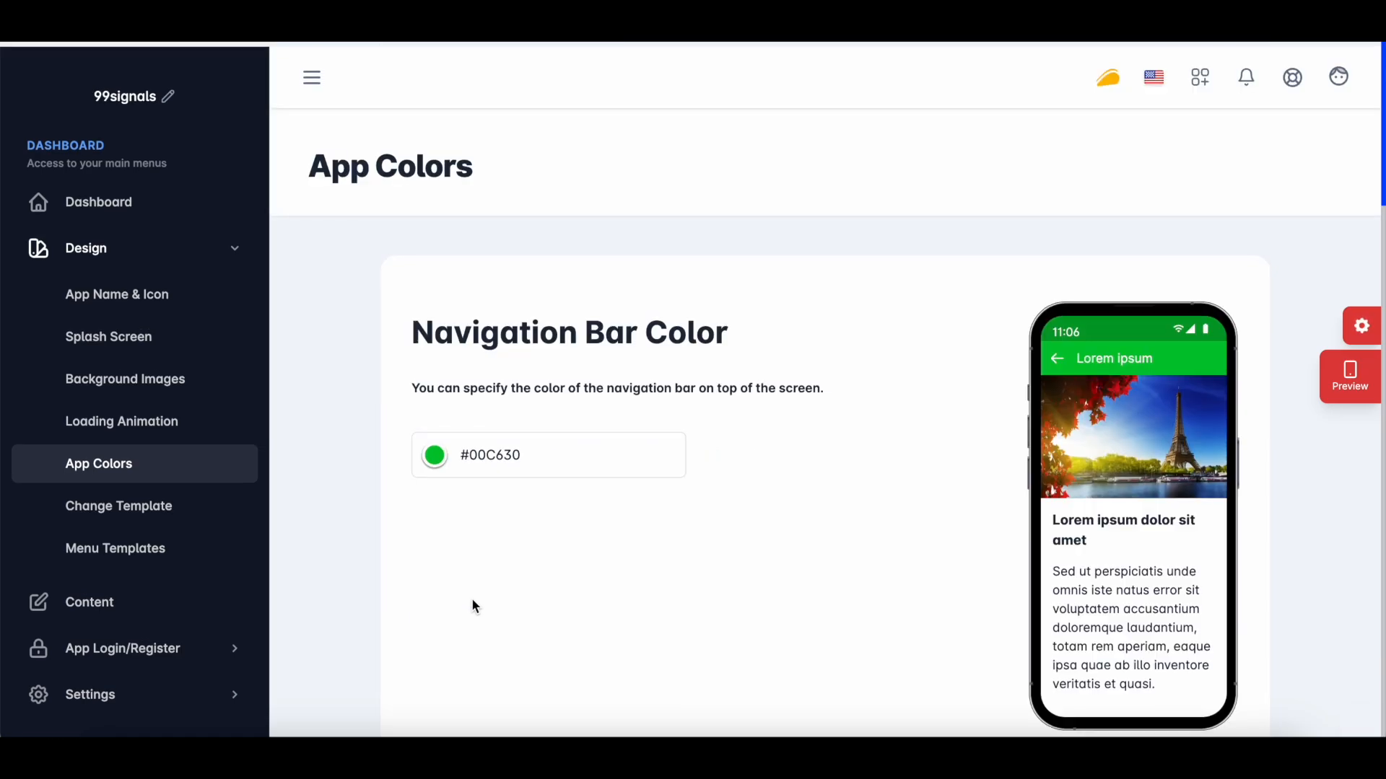
{"action": "scroll", "coordinate": [472, 600], "scroll_direction": "down", "scroll_amount": 15}
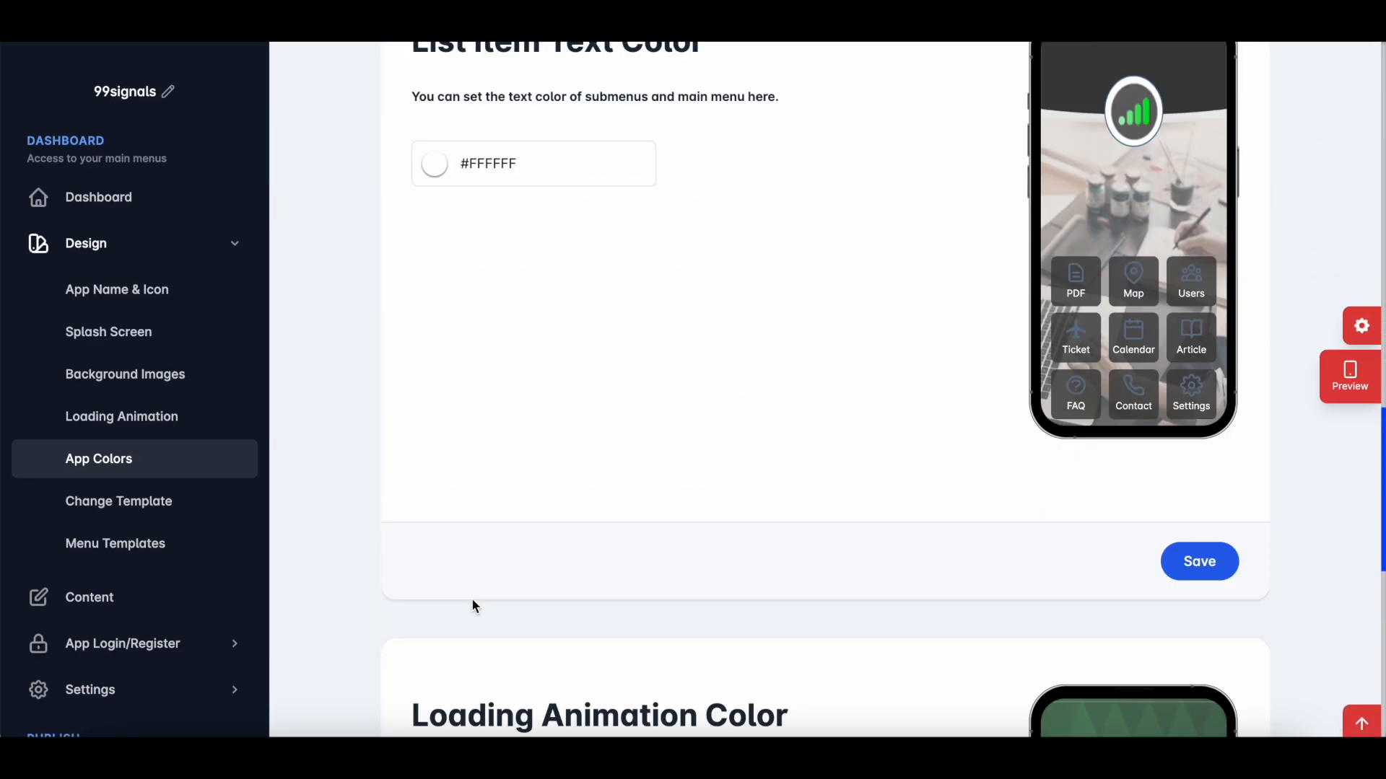
{"action": "scroll", "coordinate": [473, 604], "scroll_direction": "down", "scroll_amount": 8}
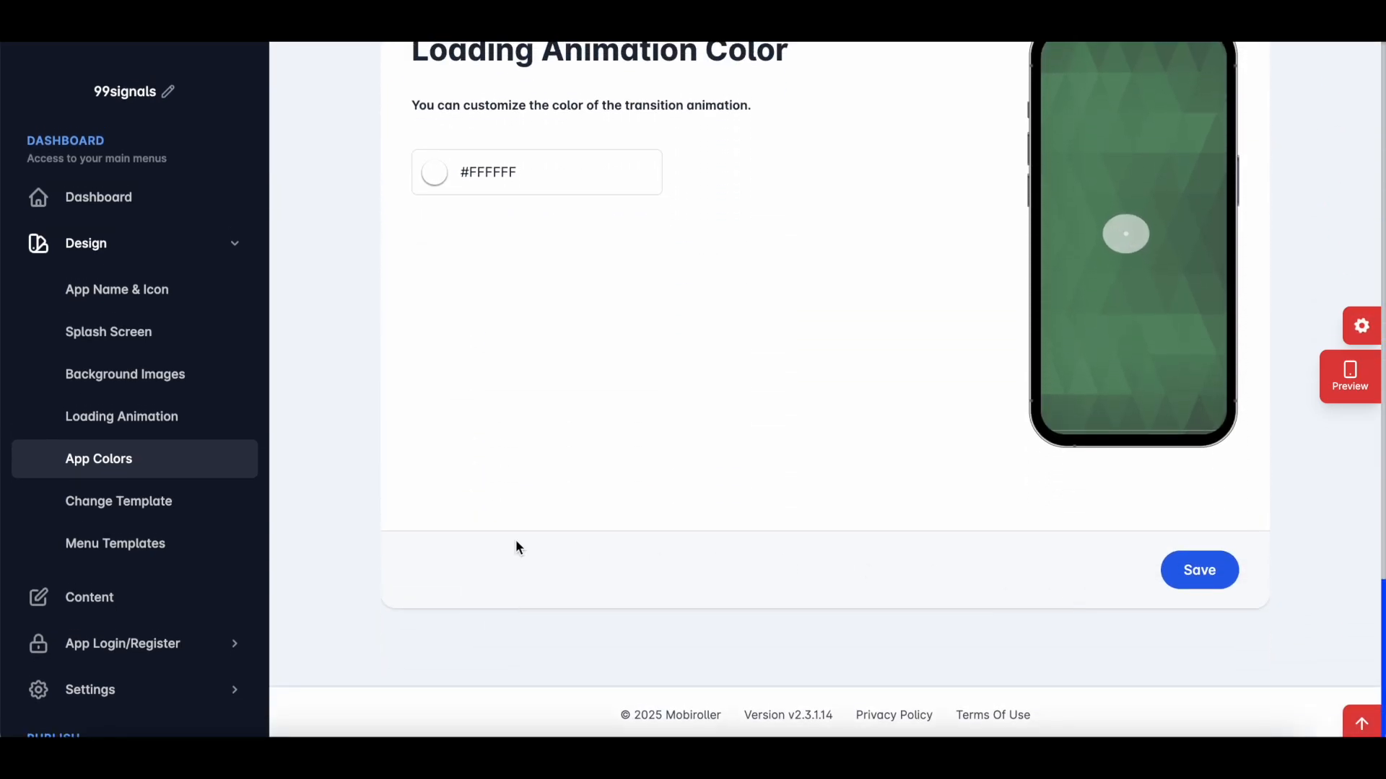
Step: Open the Change Template page and browse the Business templates available for the app
{"action": "left_click", "coordinate": [193, 501]}
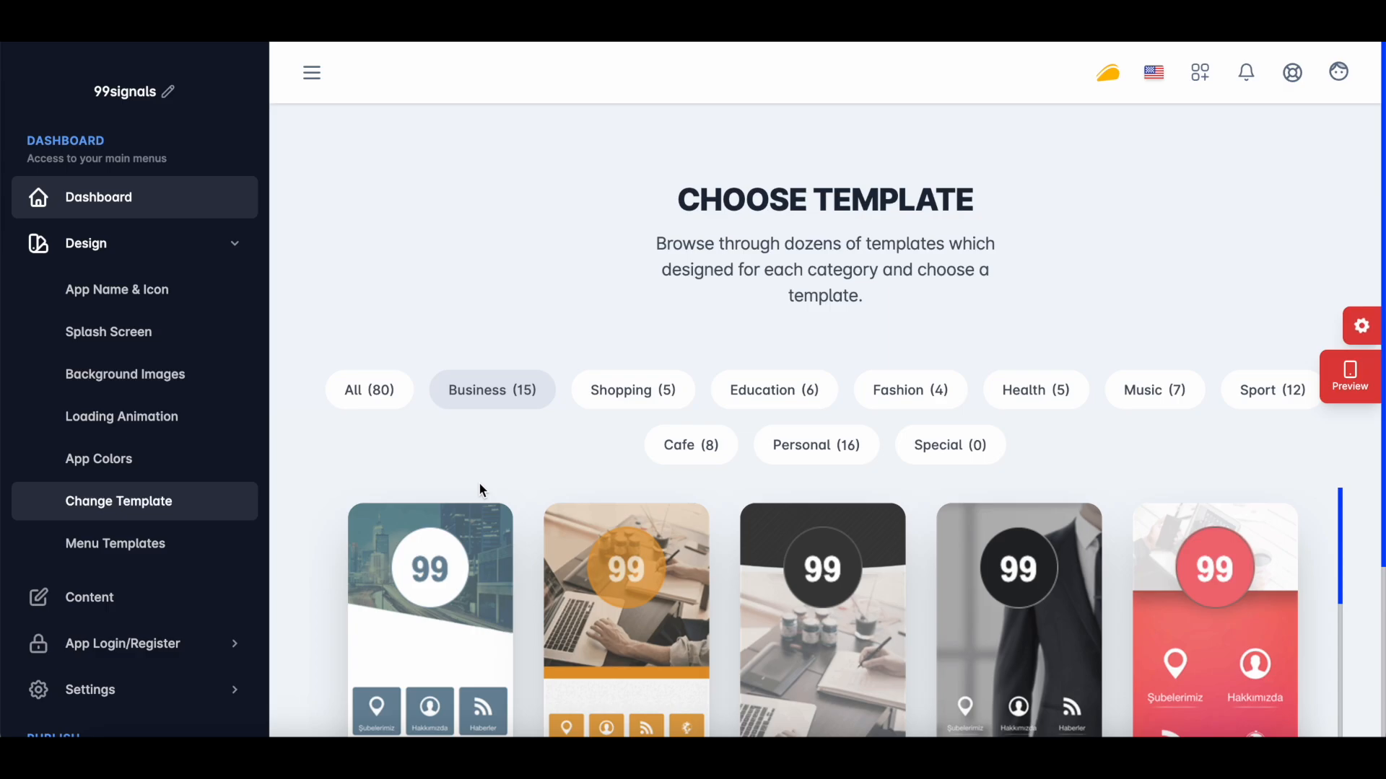
{"action": "scroll", "coordinate": [479, 484], "scroll_direction": "down", "scroll_amount": 5}
{"action": "scroll", "coordinate": [480, 484], "scroll_direction": "up", "scroll_amount": 5}
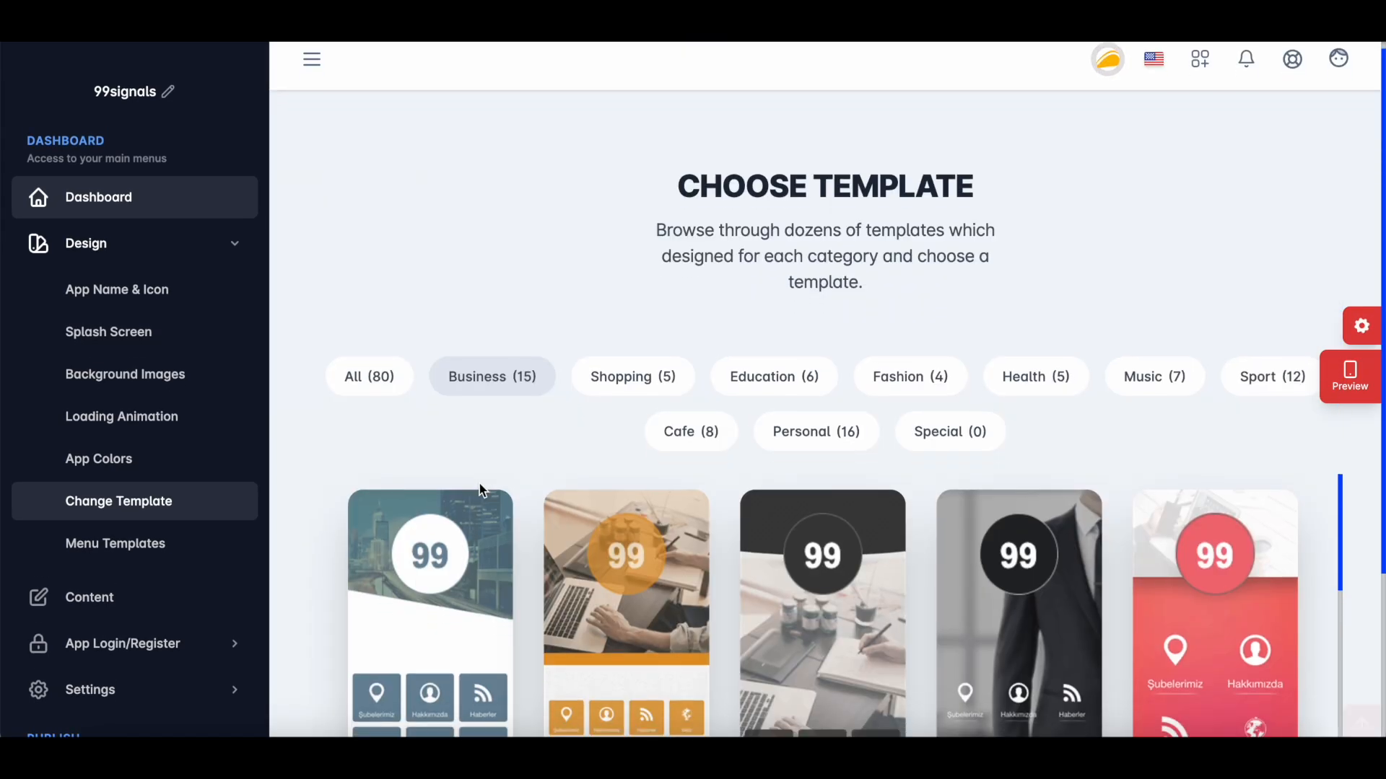
{"action": "scroll", "coordinate": [479, 484], "scroll_direction": "down", "scroll_amount": 2}
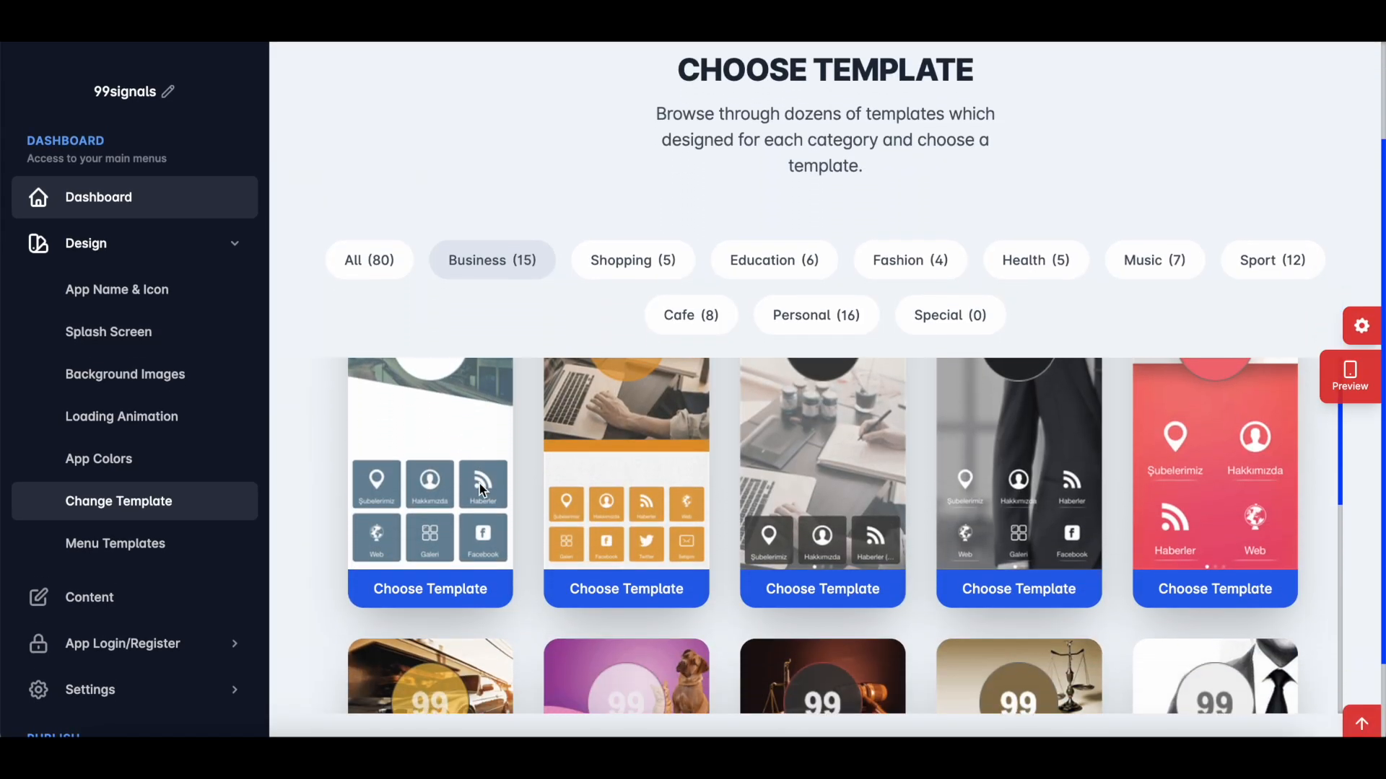
{"action": "scroll", "coordinate": [479, 484], "scroll_direction": "down", "scroll_amount": 6}
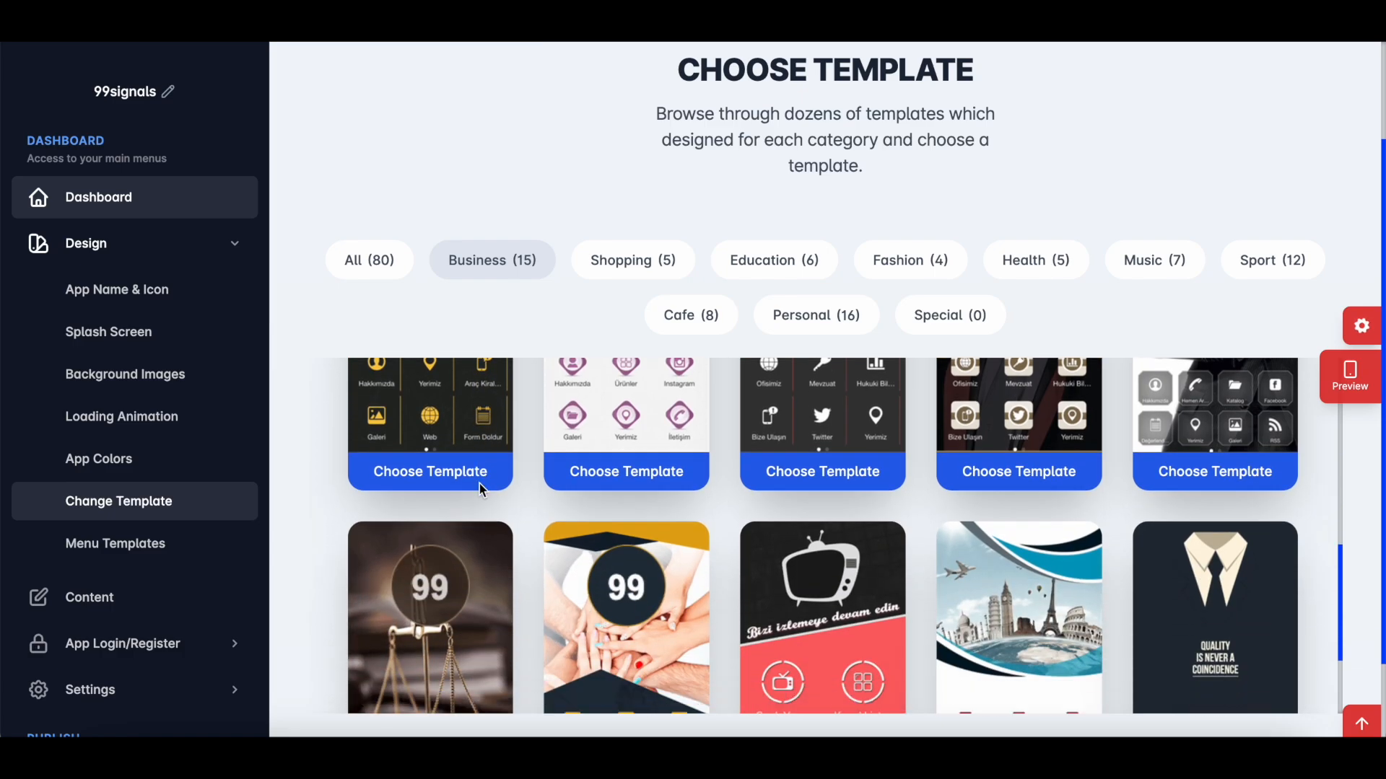
Step: Open the Menu Templates page and examine the available navigation menu appearance layouts without changing the selection
{"action": "left_click", "coordinate": [184, 560]}
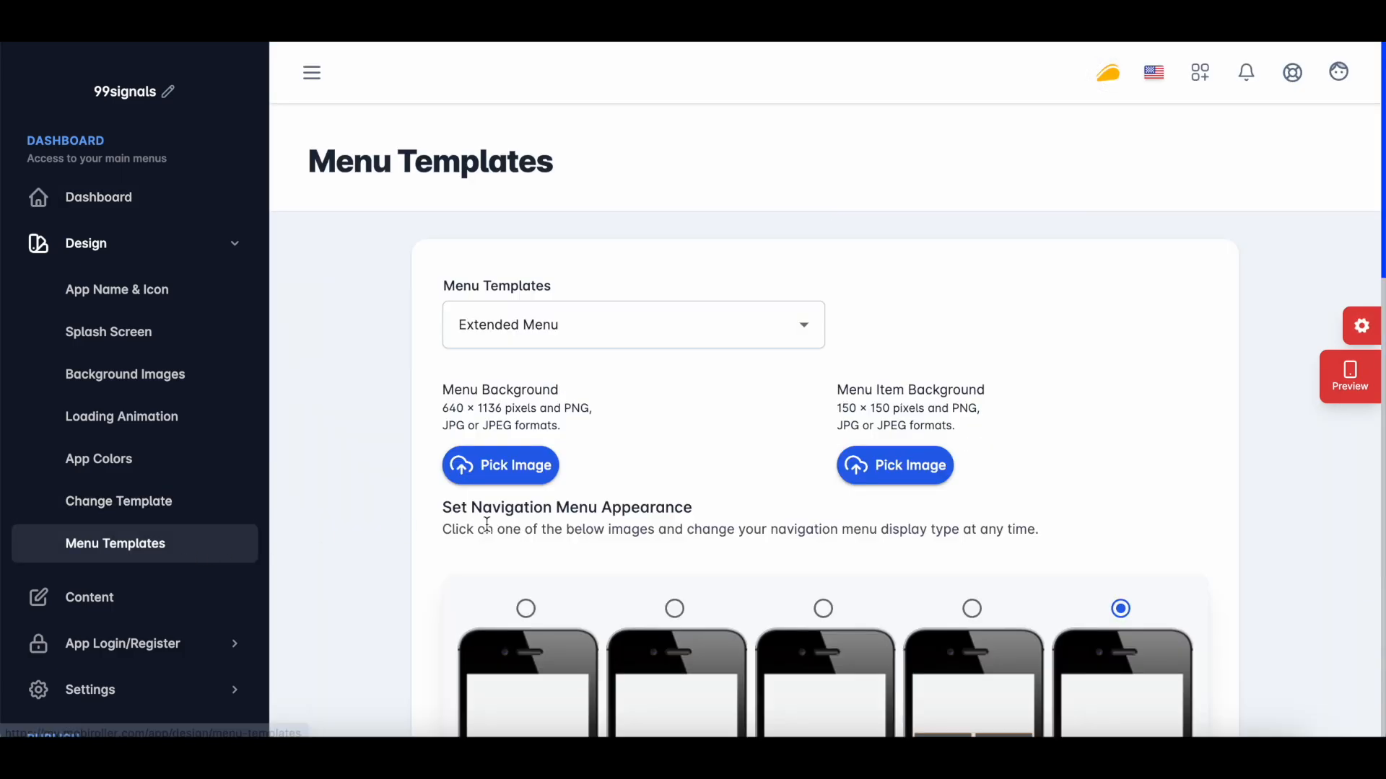
{"action": "scroll", "coordinate": [504, 560], "scroll_direction": "down", "scroll_amount": 3}
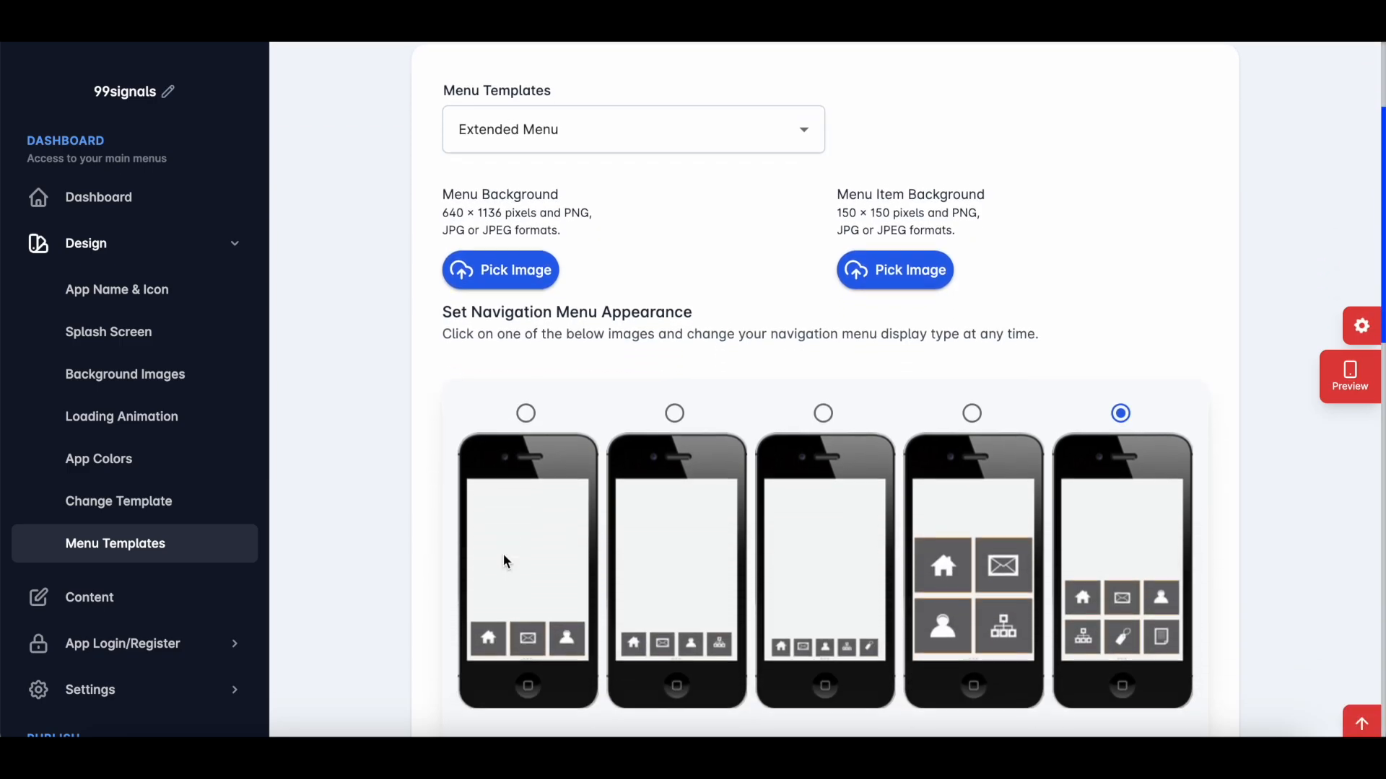
{"action": "scroll", "coordinate": [503, 560], "scroll_direction": "down", "scroll_amount": 5}
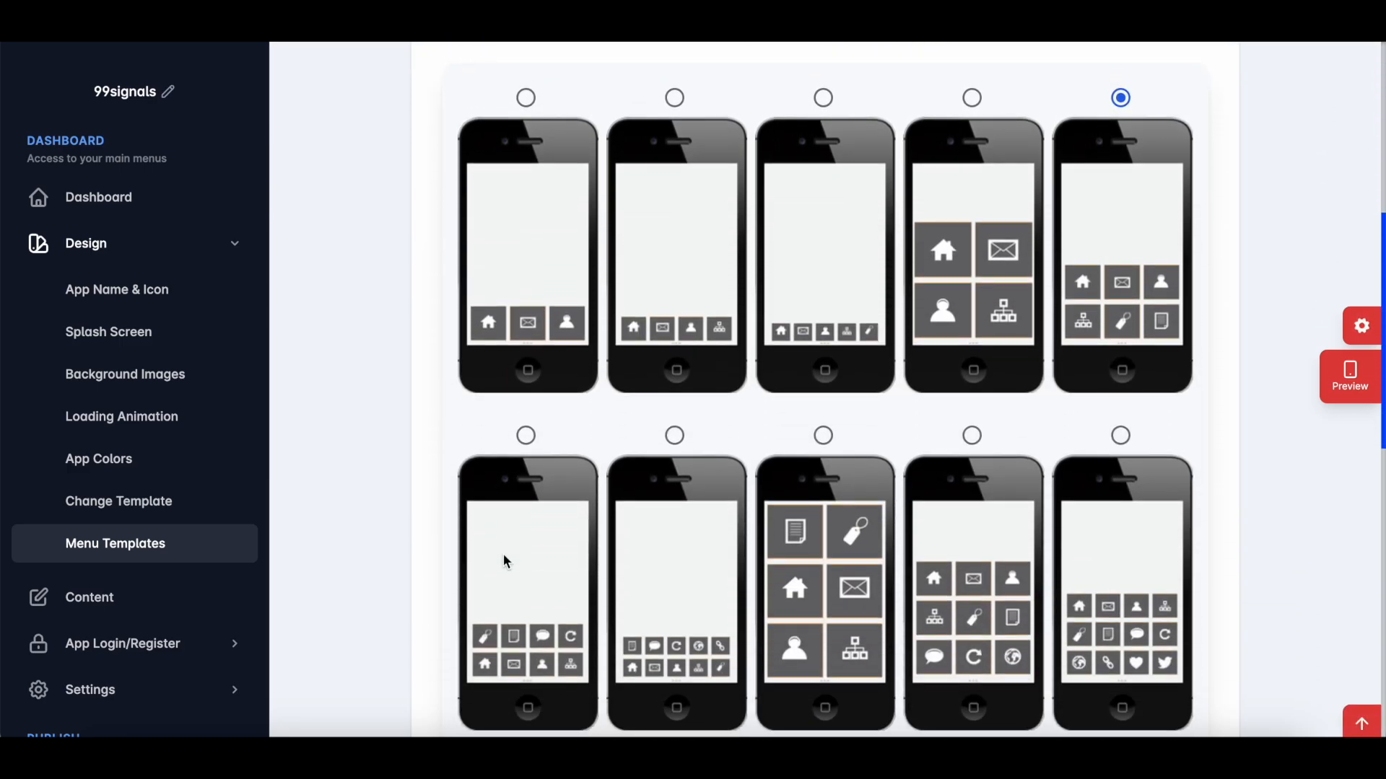
{"action": "scroll", "coordinate": [503, 560], "scroll_direction": "down", "scroll_amount": 6}
{"action": "scroll", "coordinate": [507, 562], "scroll_direction": "down", "scroll_amount": 2}
{"action": "scroll", "coordinate": [877, 527], "scroll_direction": "up", "scroll_amount": 10}
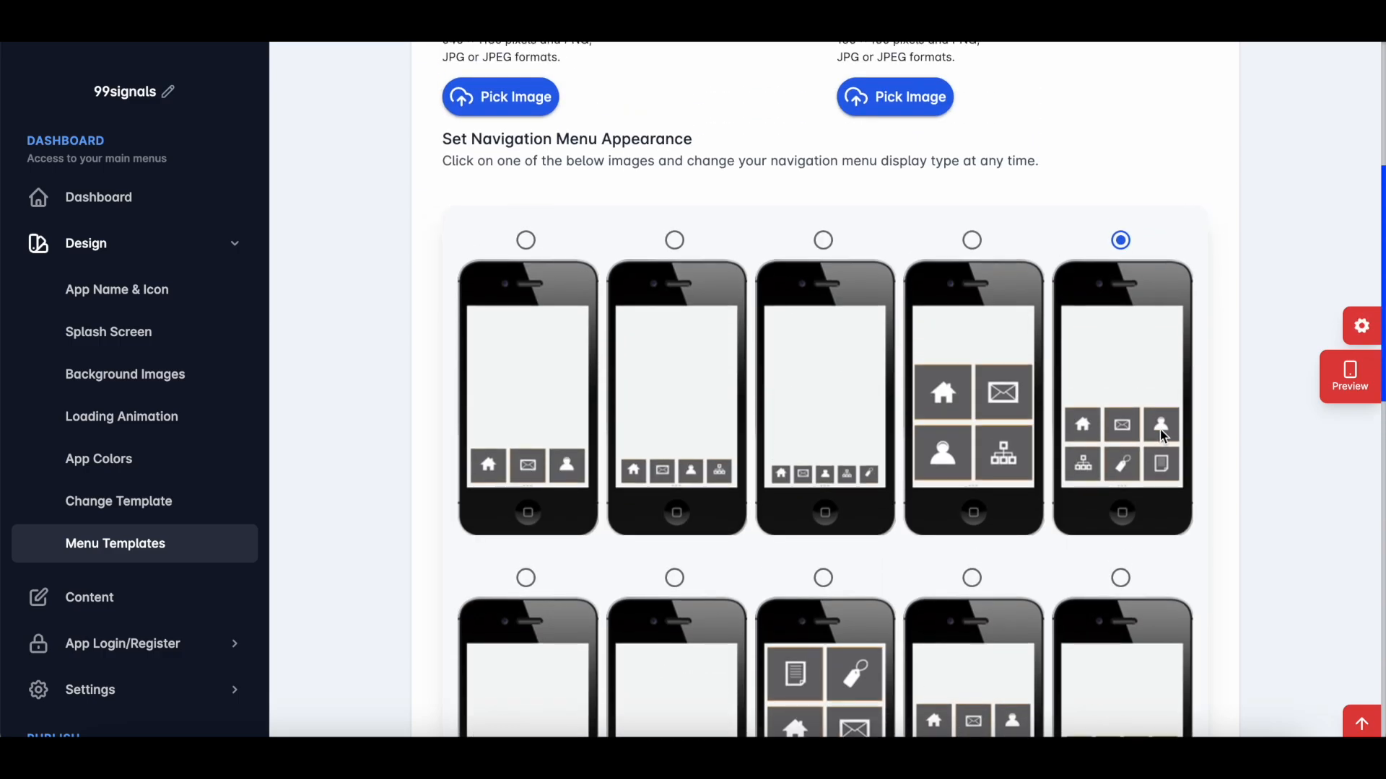
{"action": "scroll", "coordinate": [1162, 436], "scroll_direction": "down", "scroll_amount": 15}
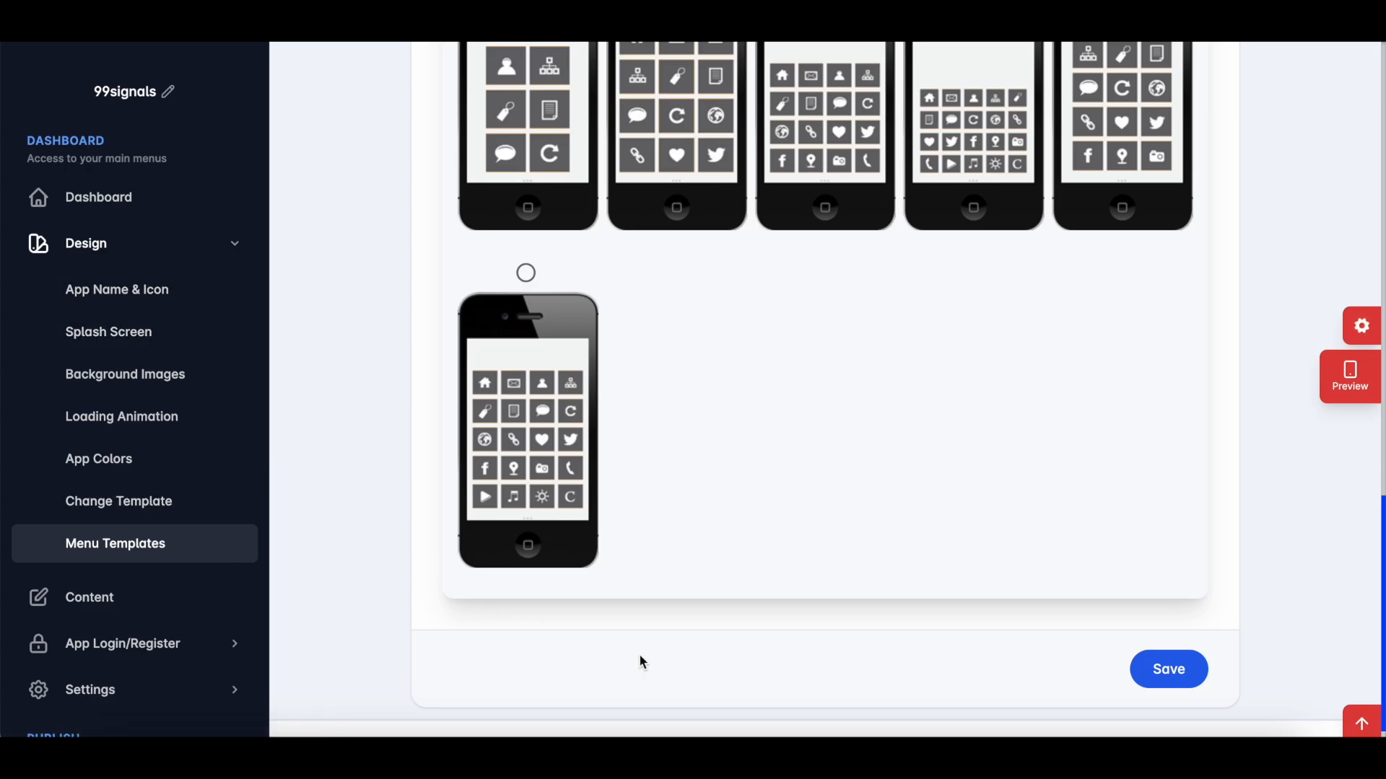
{"action": "scroll", "coordinate": [640, 660], "scroll_direction": "up", "scroll_amount": 10}
{"action": "scroll", "coordinate": [639, 653], "scroll_direction": "up", "scroll_amount": 5}
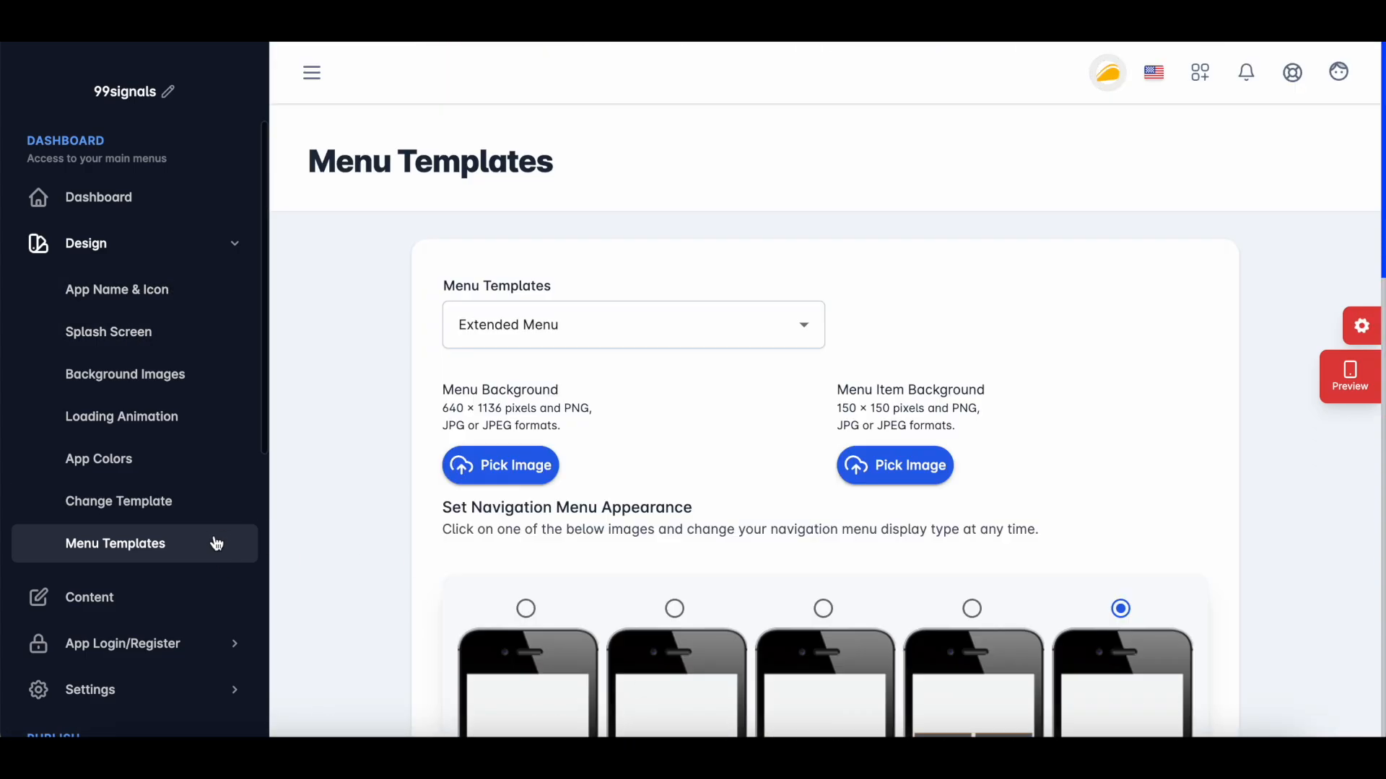
Step: Open the Content page and review the App Content list and the first active modules, such as Standard Content and Website
{"action": "left_click", "coordinate": [200, 599]}
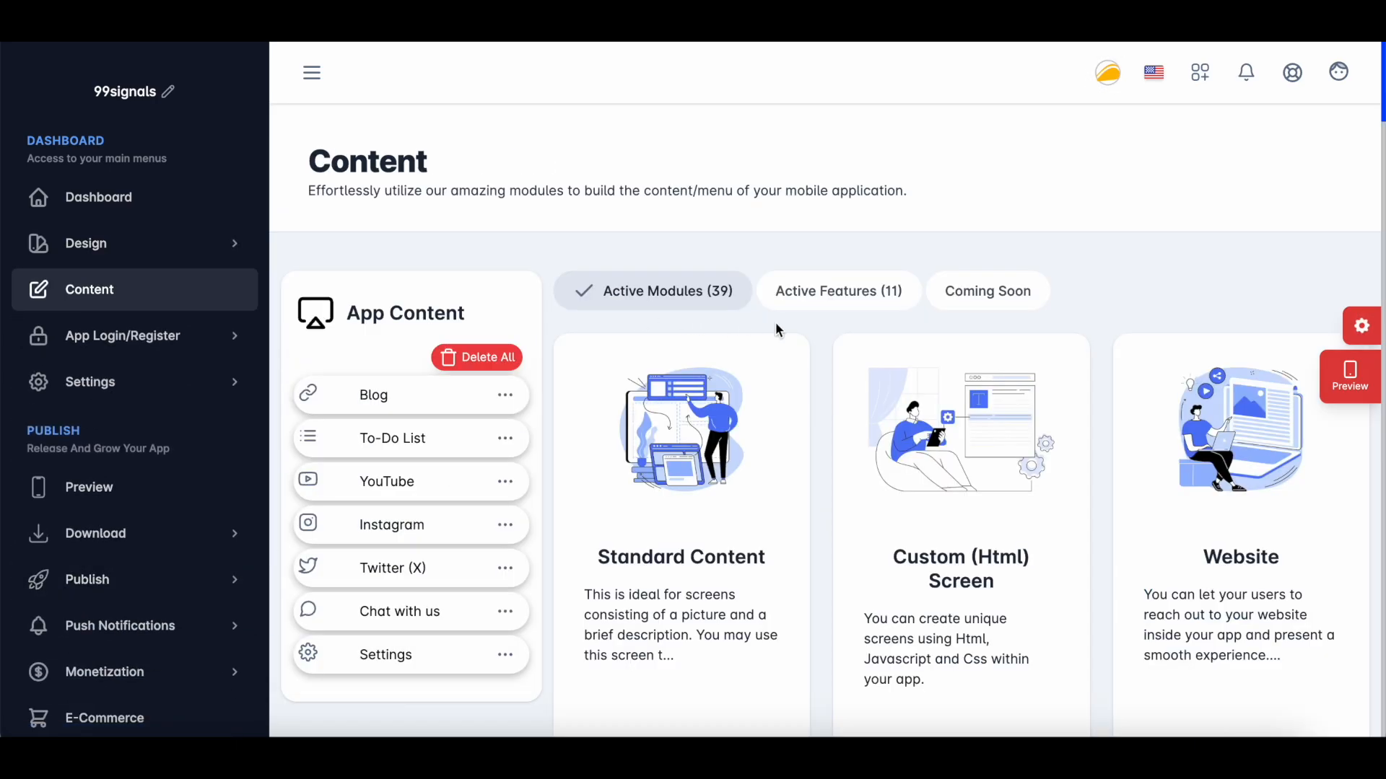
{"action": "scroll", "coordinate": [777, 327], "scroll_direction": "down", "scroll_amount": 4}
{"action": "scroll", "coordinate": [776, 328], "scroll_direction": "up", "scroll_amount": 4}
{"action": "scroll", "coordinate": [759, 316], "scroll_direction": "down", "scroll_amount": 3}
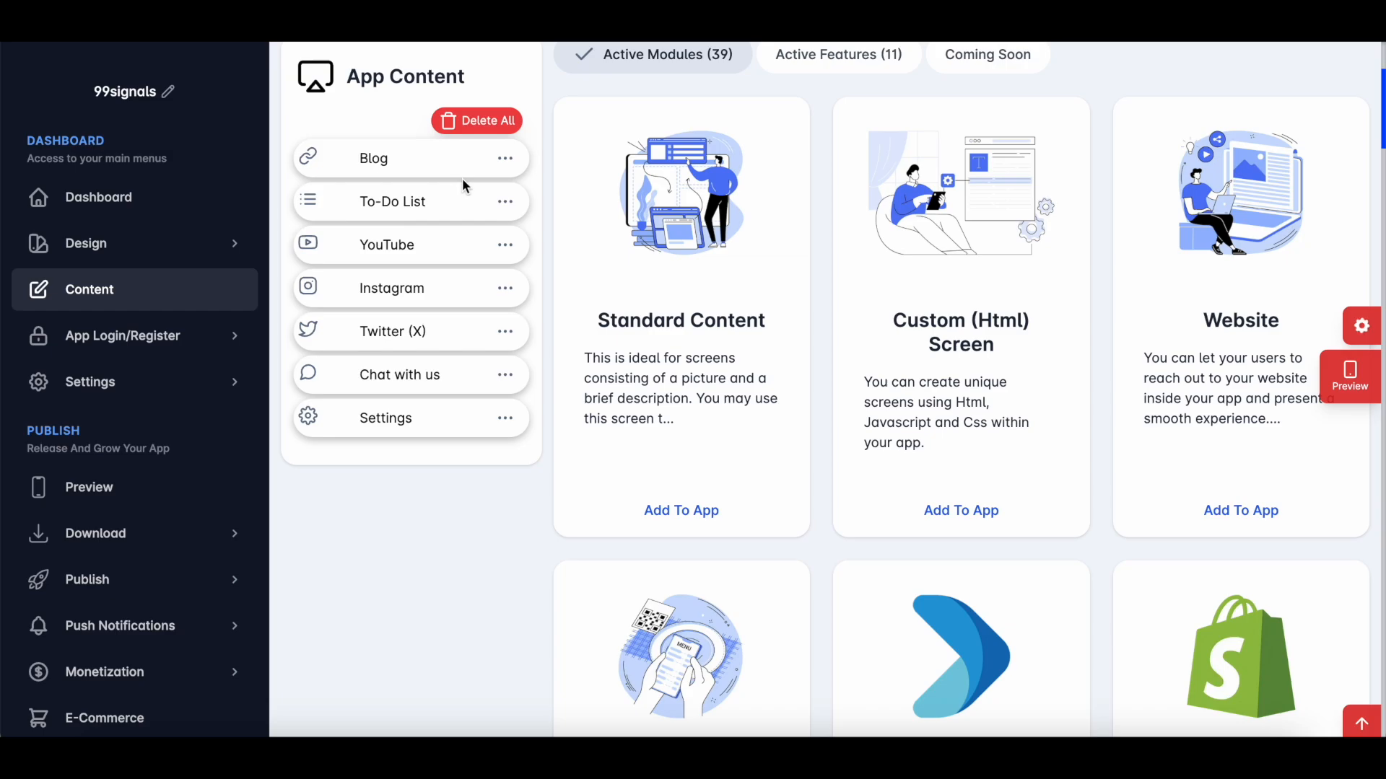
{"action": "scroll", "coordinate": [642, 315], "scroll_direction": "up", "scroll_amount": 1}
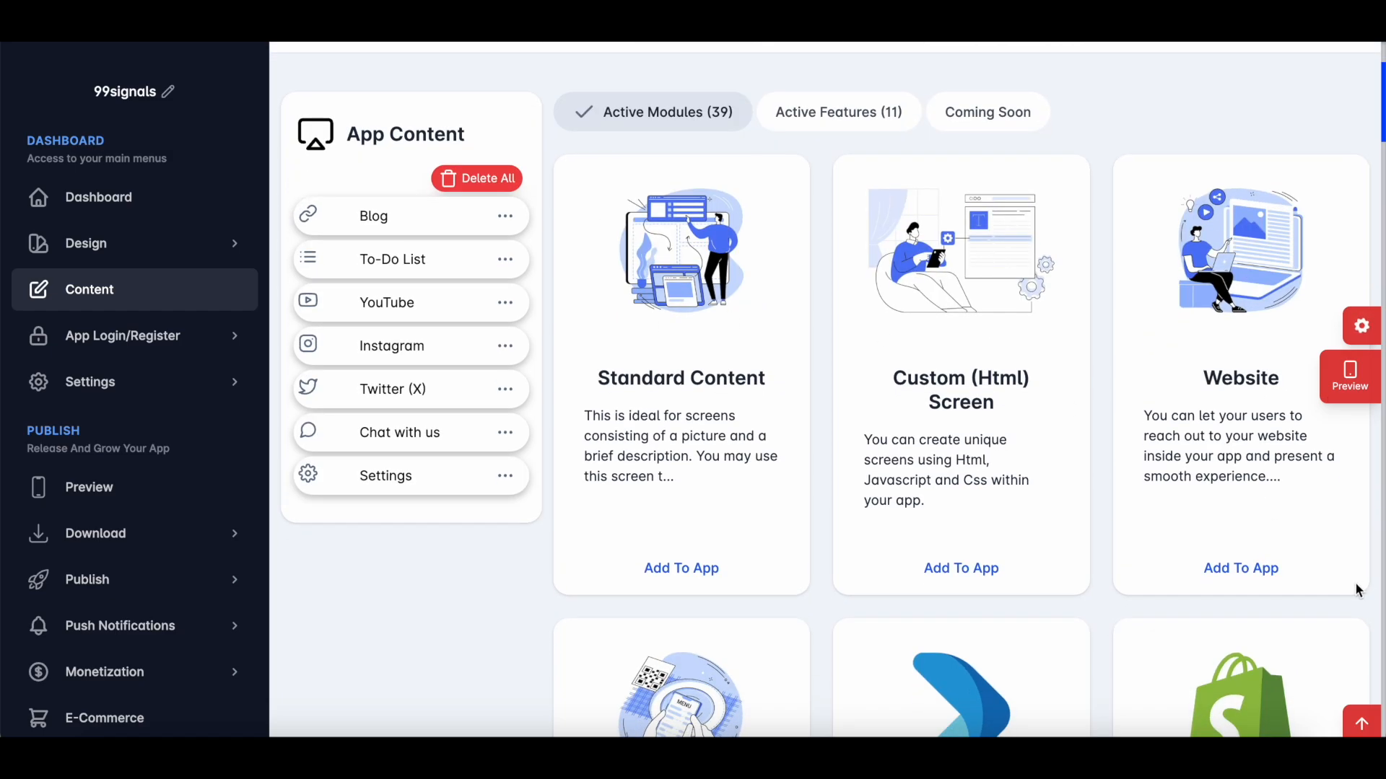
Step: Open the Blog website module and review its menu image, publishing, title and link settings
{"action": "left_click", "coordinate": [1251, 575]}
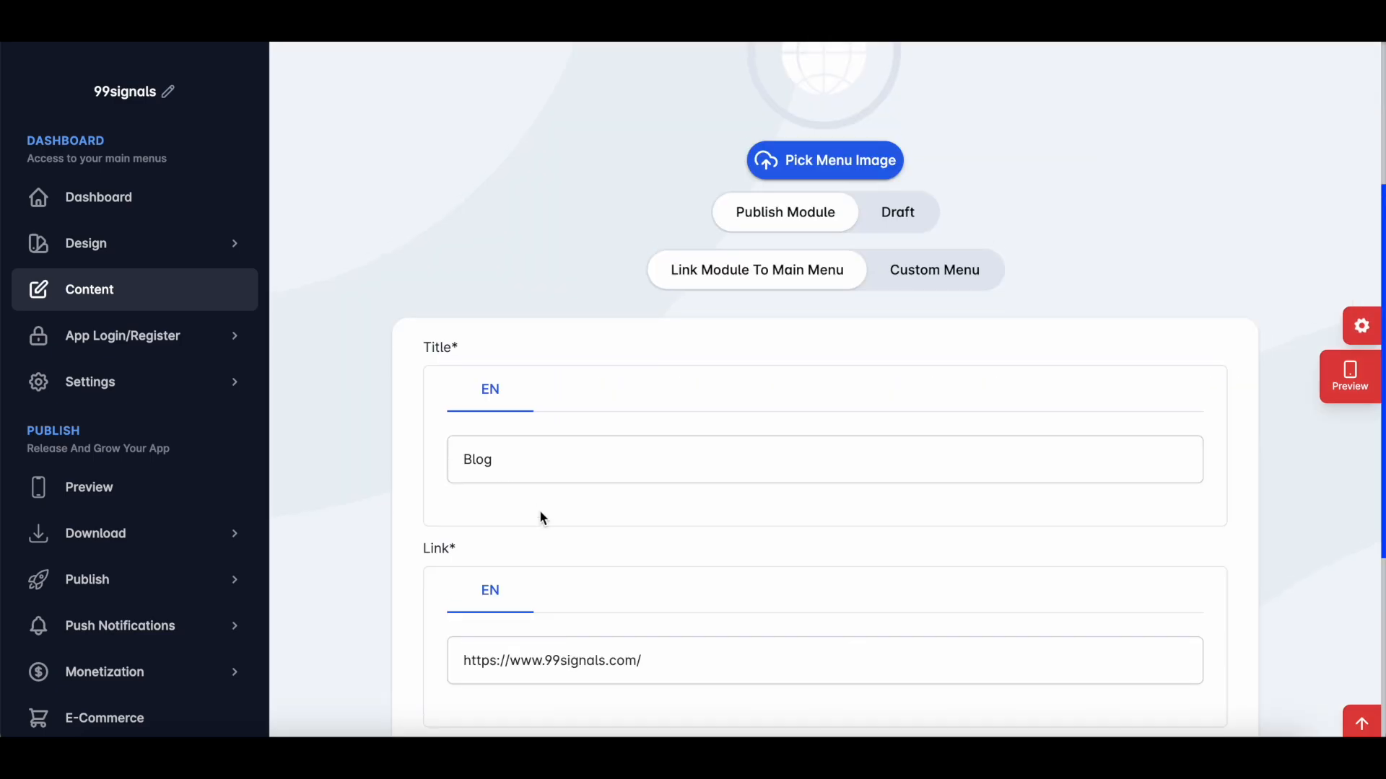
{"action": "scroll", "coordinate": [539, 534], "scroll_direction": "down", "scroll_amount": 1}
{"action": "scroll", "coordinate": [541, 563], "scroll_direction": "down", "scroll_amount": 2}
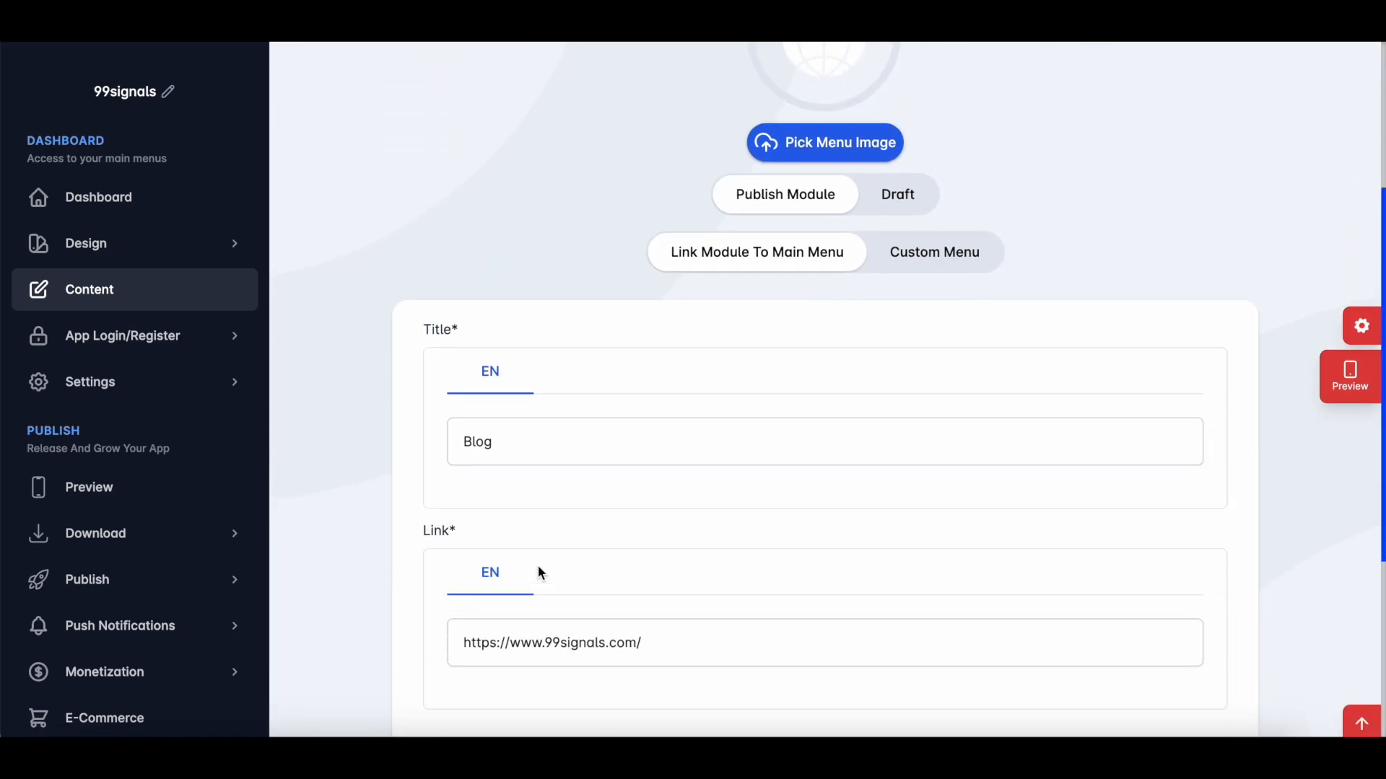
{"action": "scroll", "coordinate": [591, 625], "scroll_direction": "down", "scroll_amount": 1}
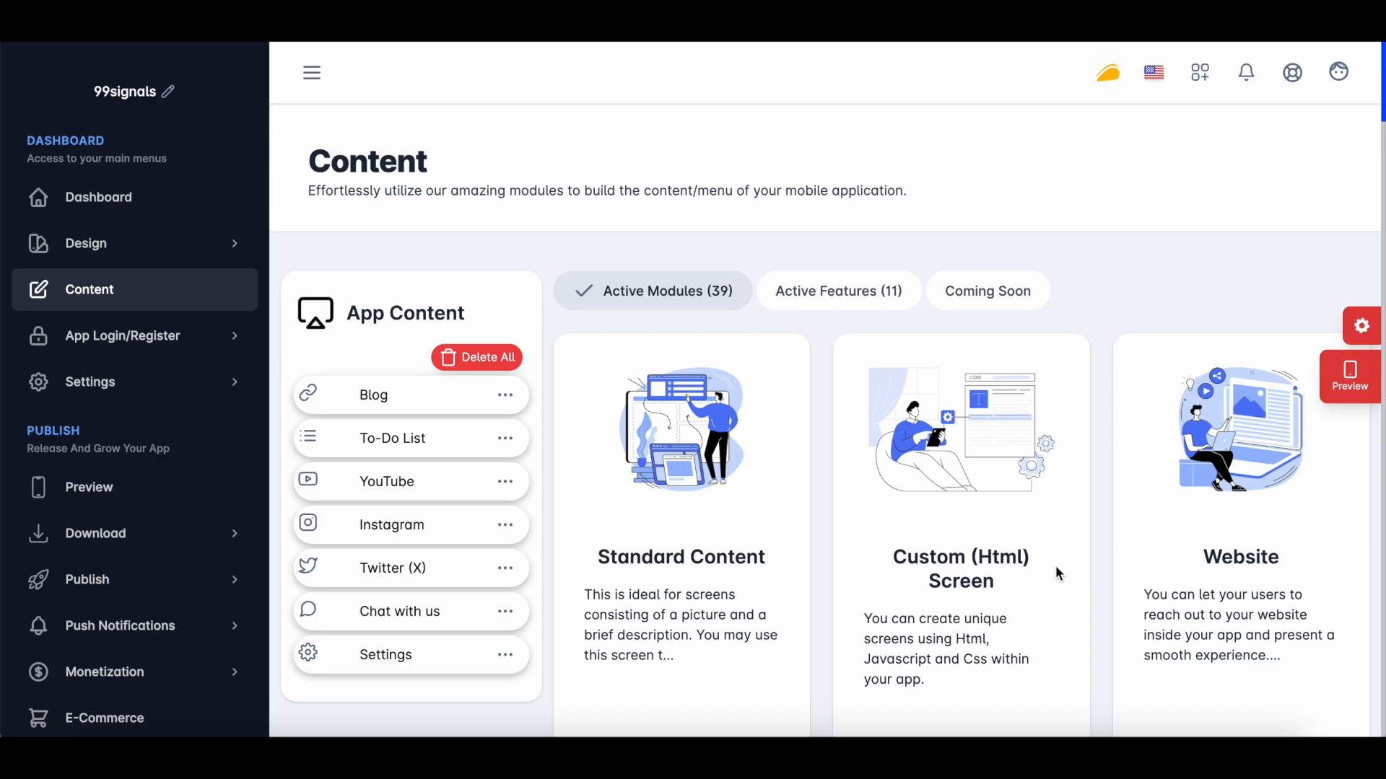
Step: Browse the active modules on the Content page, from Standard Content and Shopify down to Twitter, Instagram and YouTube
{"action": "scroll", "coordinate": [1055, 565], "scroll_direction": "down", "scroll_amount": 1}
{"action": "scroll", "coordinate": [1055, 570], "scroll_direction": "down", "scroll_amount": 6}
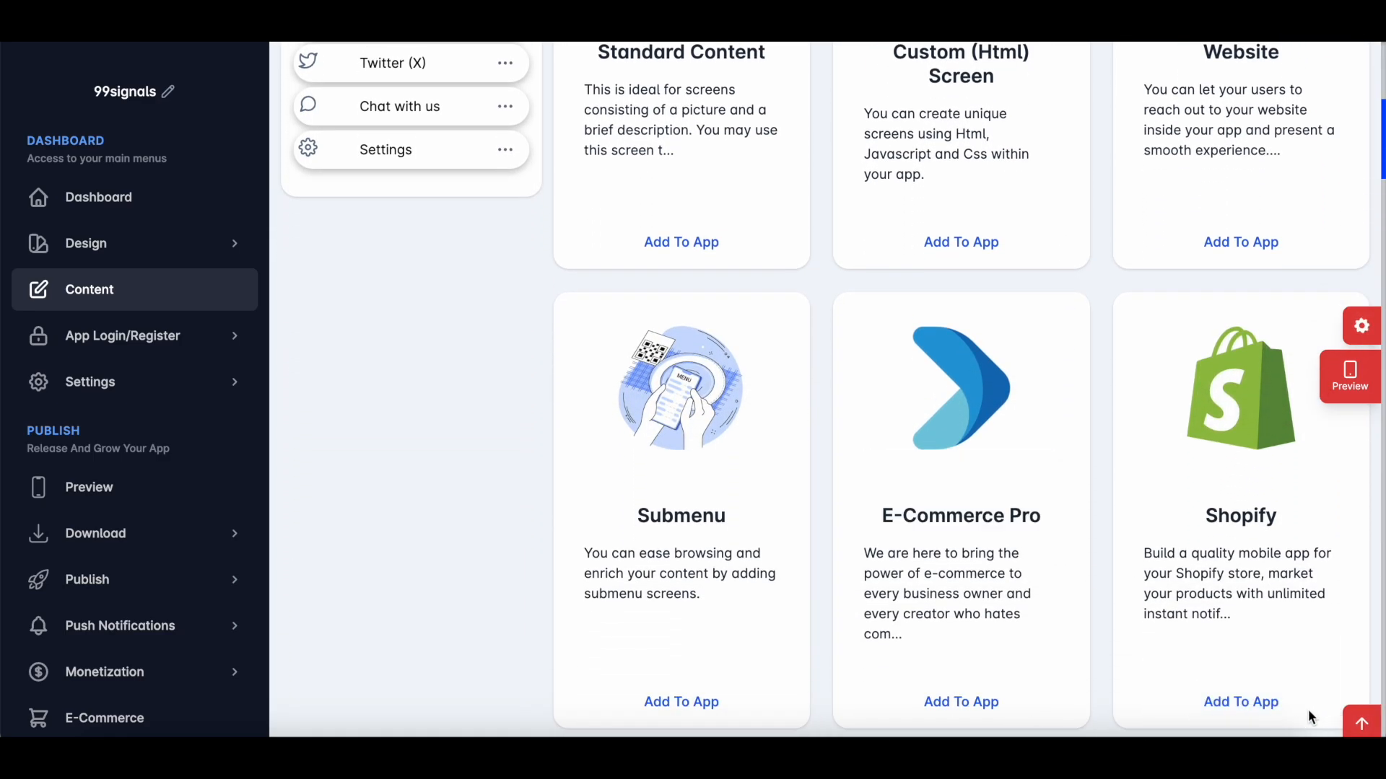
{"action": "scroll", "coordinate": [1315, 691], "scroll_direction": "down", "scroll_amount": 4}
{"action": "scroll", "coordinate": [1315, 692], "scroll_direction": "down", "scroll_amount": 4}
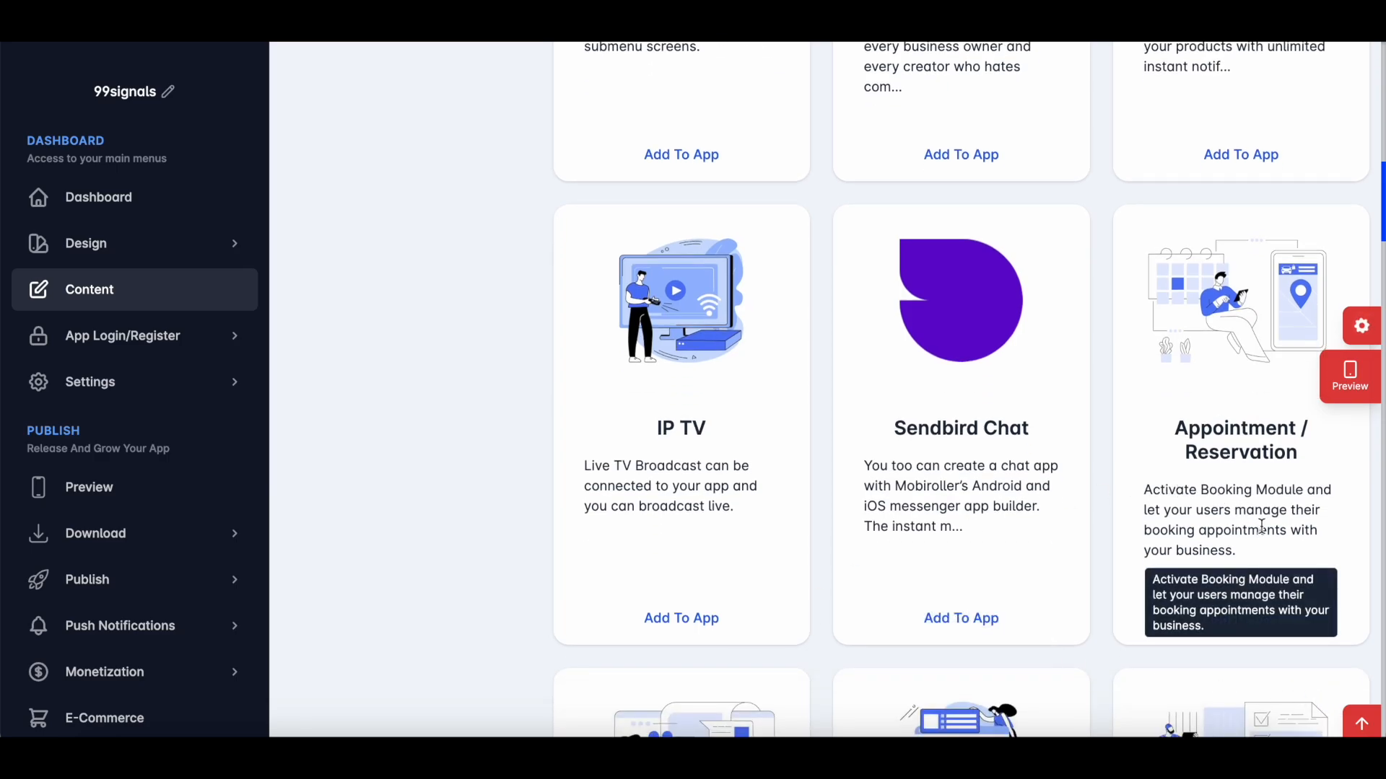
{"action": "scroll", "coordinate": [1262, 526], "scroll_direction": "down", "scroll_amount": 15}
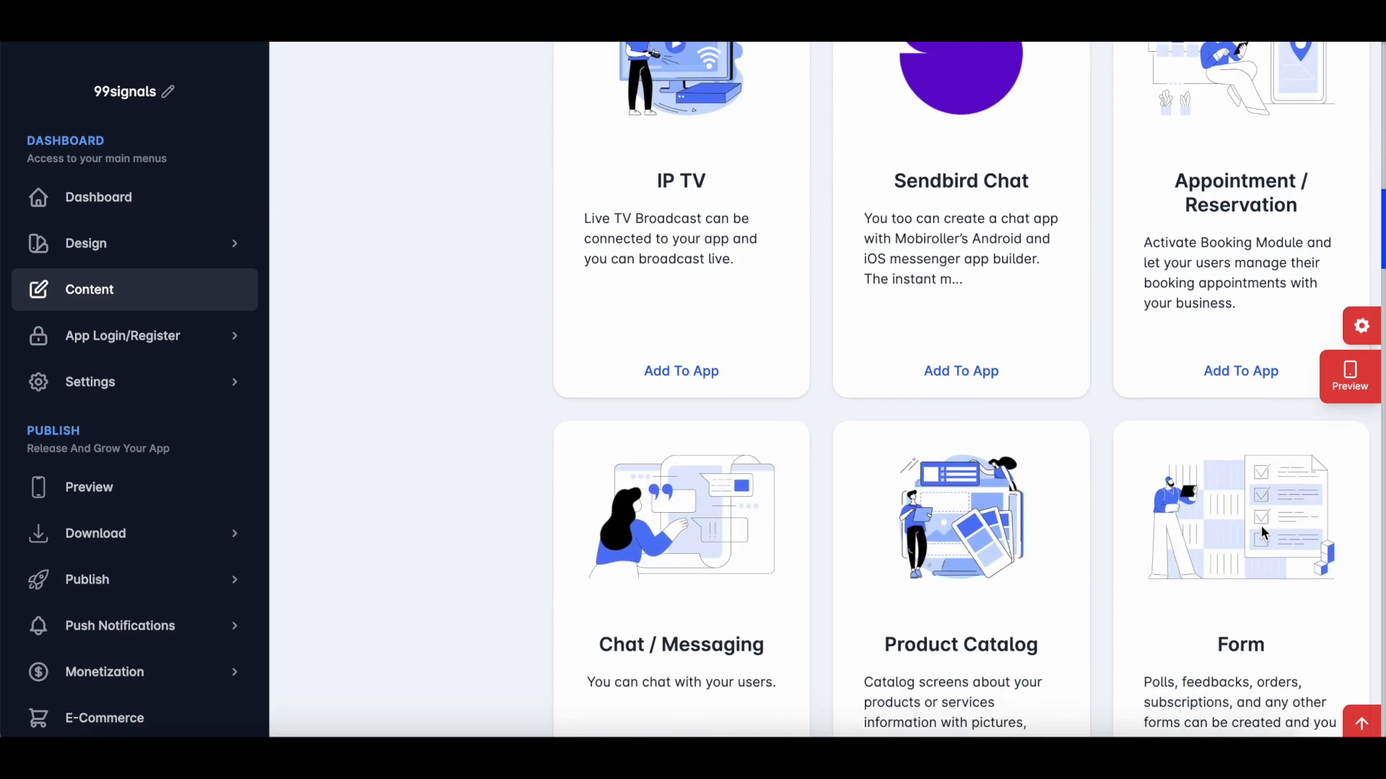
{"action": "scroll", "coordinate": [738, 680], "scroll_direction": "down", "scroll_amount": 5}
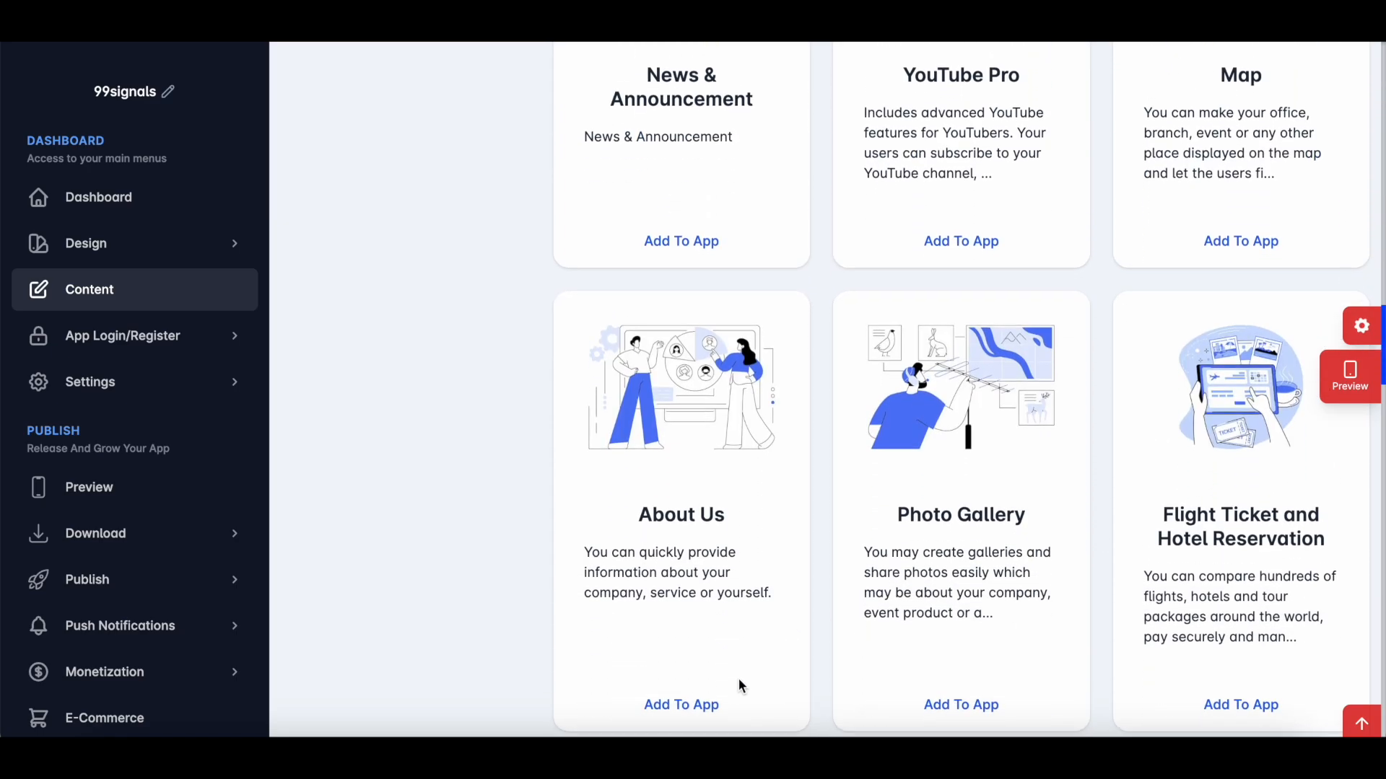
{"action": "scroll", "coordinate": [738, 679], "scroll_direction": "down", "scroll_amount": 4}
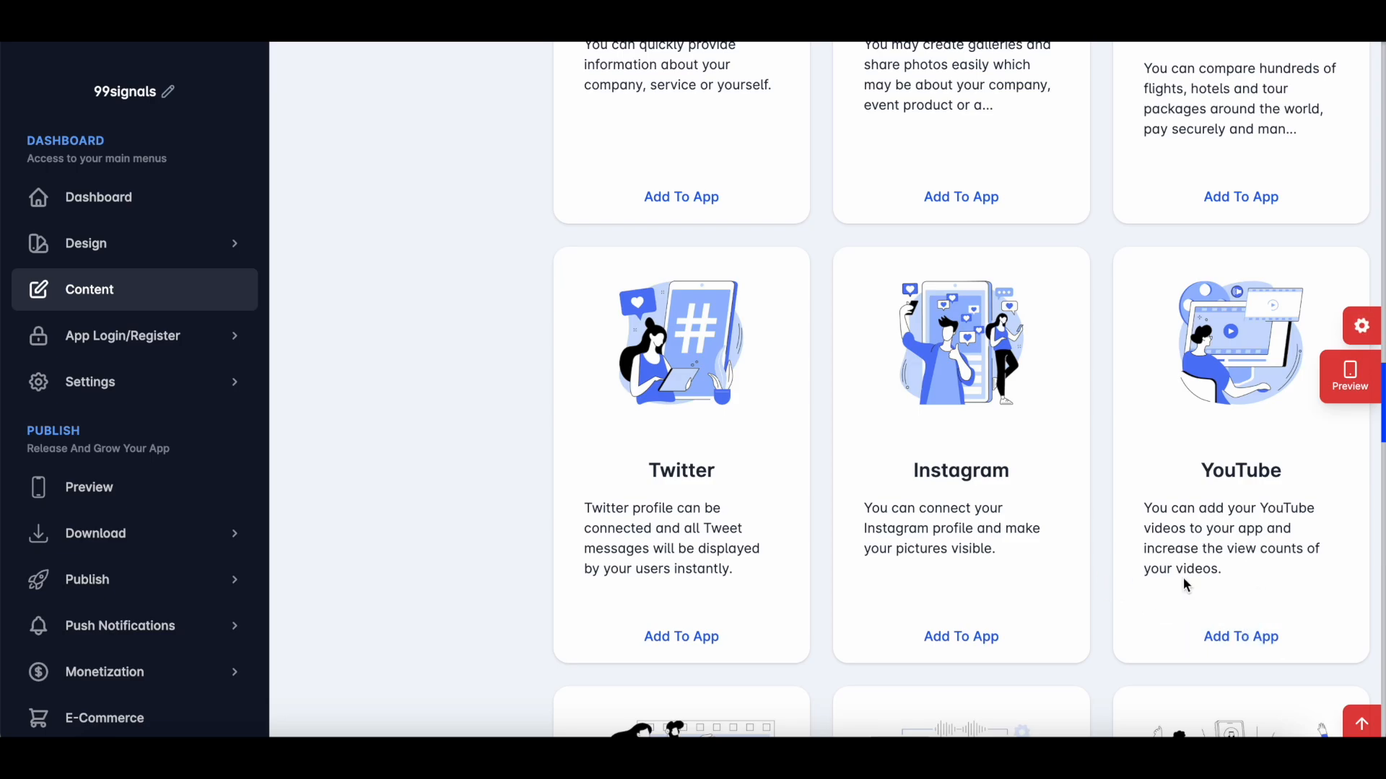
Step: Open the YouTube module and review its title, channel ID and appearance layout settings
{"action": "left_click", "coordinate": [1212, 603]}
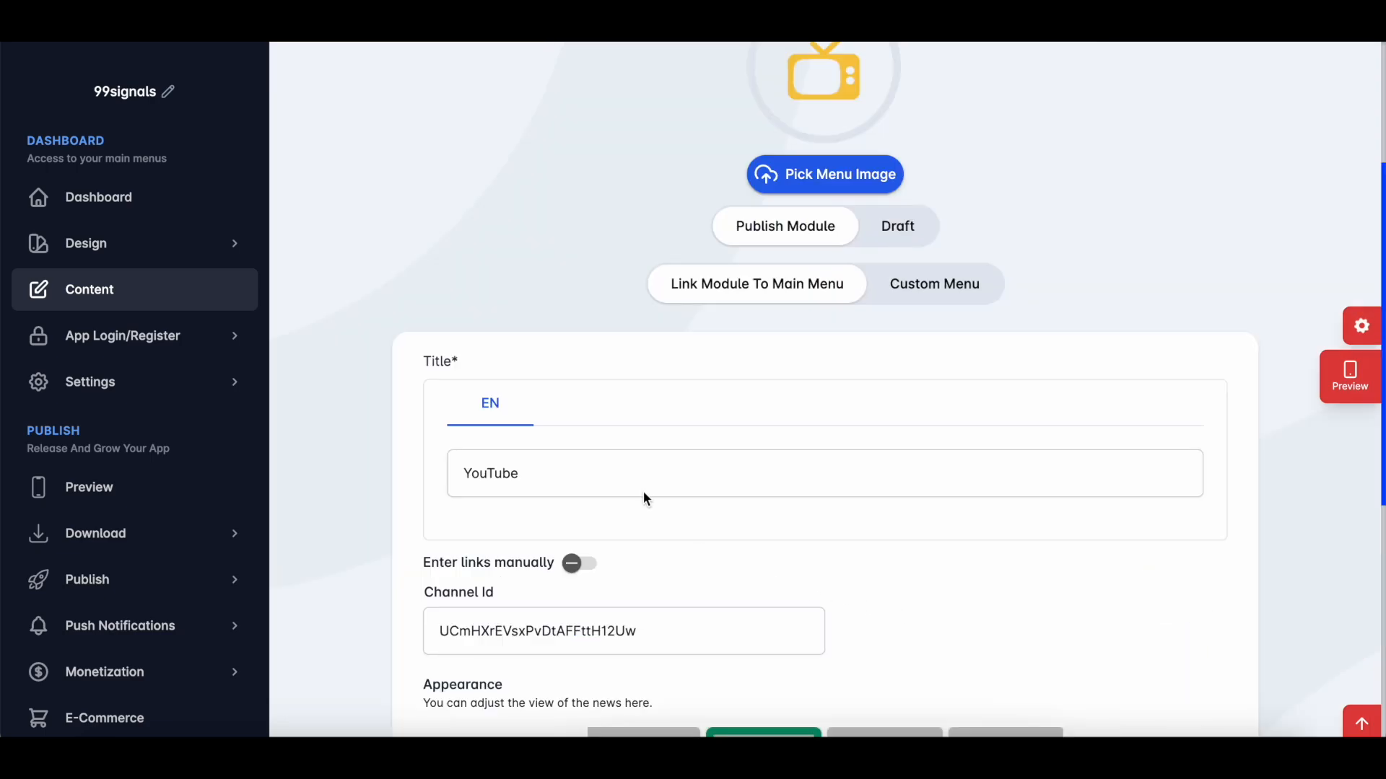
{"action": "scroll", "coordinate": [643, 496], "scroll_direction": "down", "scroll_amount": 1}
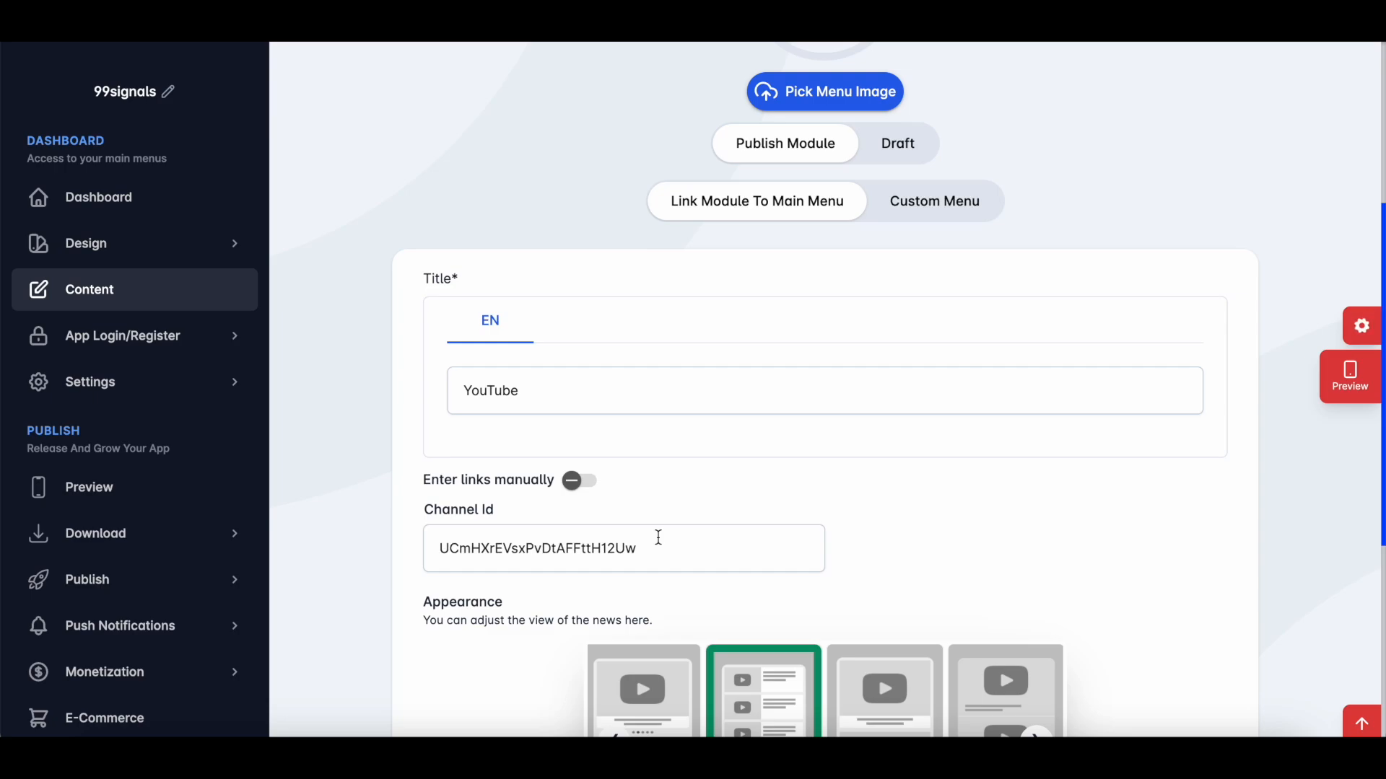
{"action": "scroll", "coordinate": [658, 537], "scroll_direction": "down", "scroll_amount": 1}
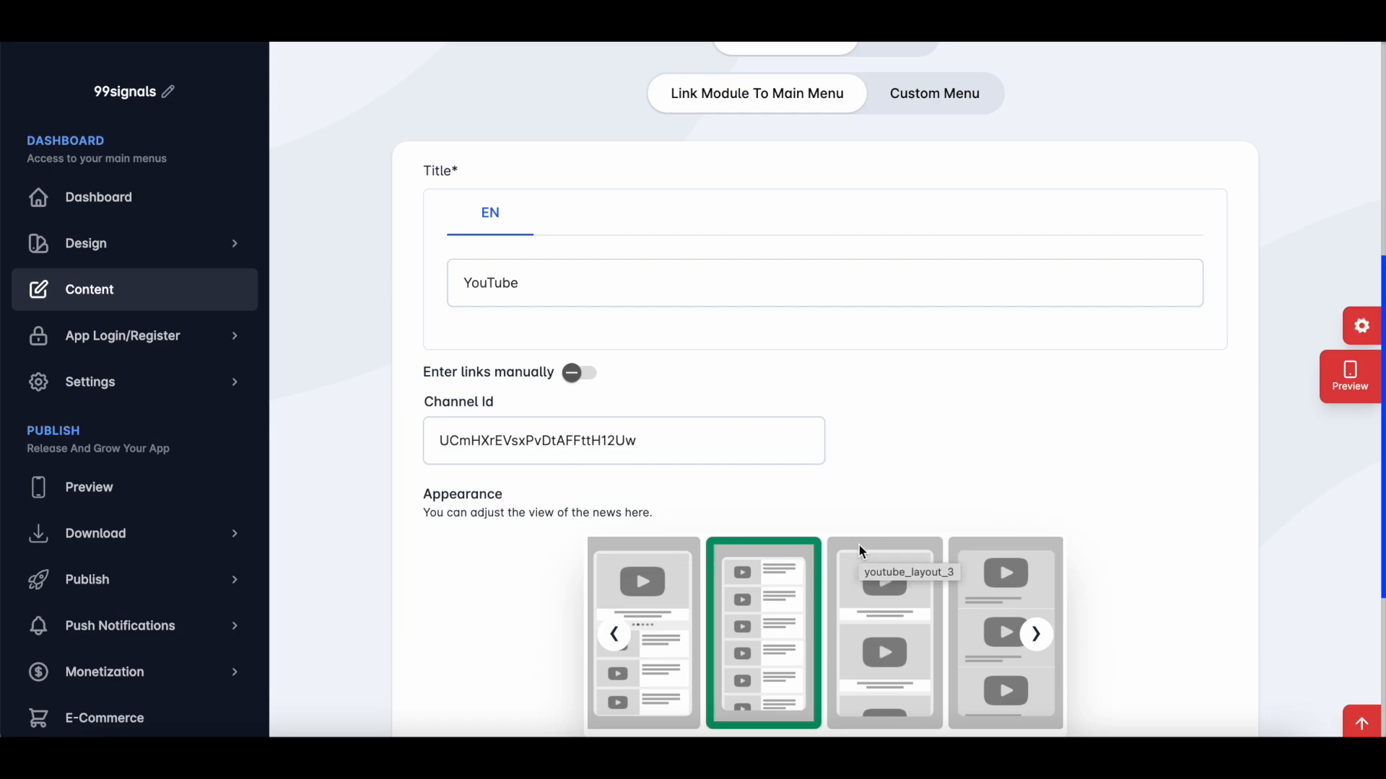
{"action": "scroll", "coordinate": [860, 551], "scroll_direction": "down", "scroll_amount": 3}
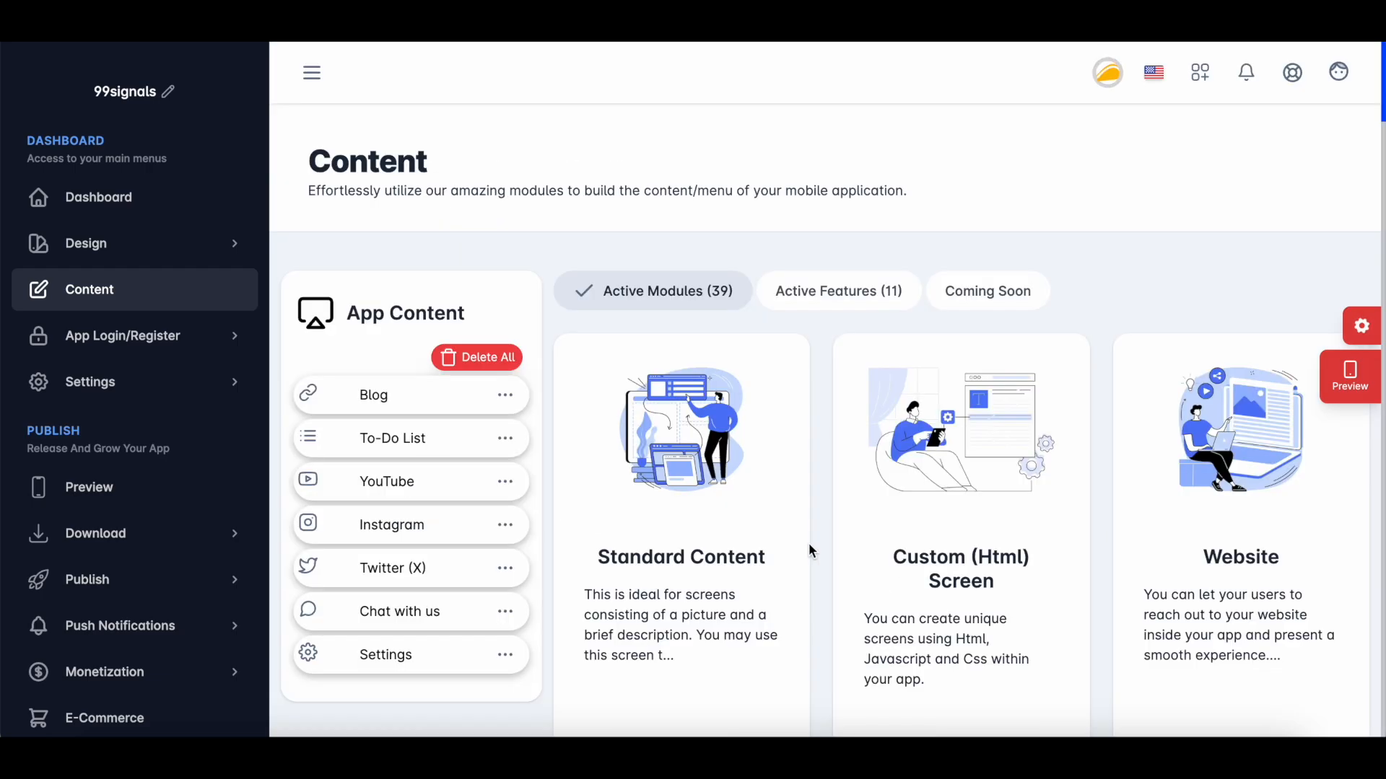
Step: Browse the remaining active modules on the Content page, including TV Live Broadcast, Radio Broadcast and Music & SoundCloud
{"action": "scroll", "coordinate": [818, 402], "scroll_direction": "down", "scroll_amount": 20}
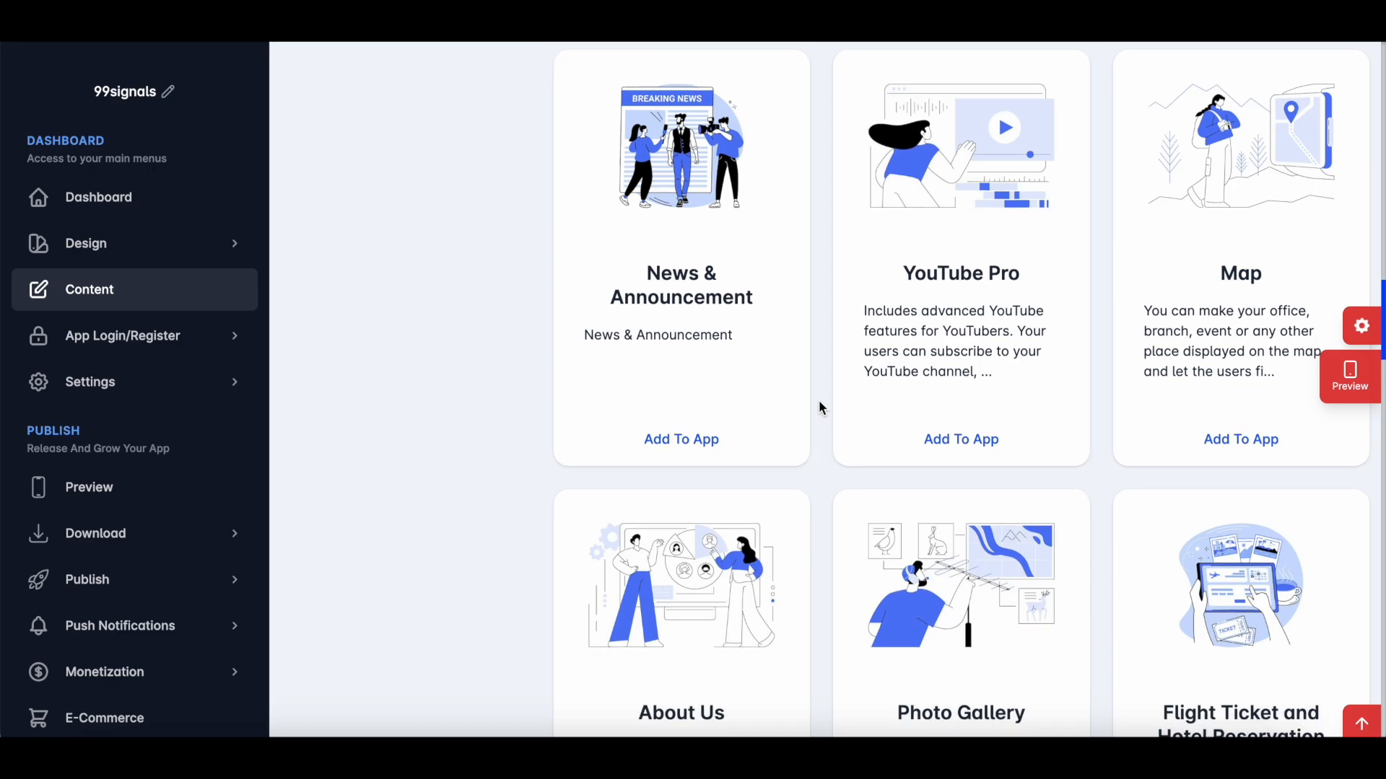
{"action": "scroll", "coordinate": [818, 402], "scroll_direction": "down", "scroll_amount": 4}
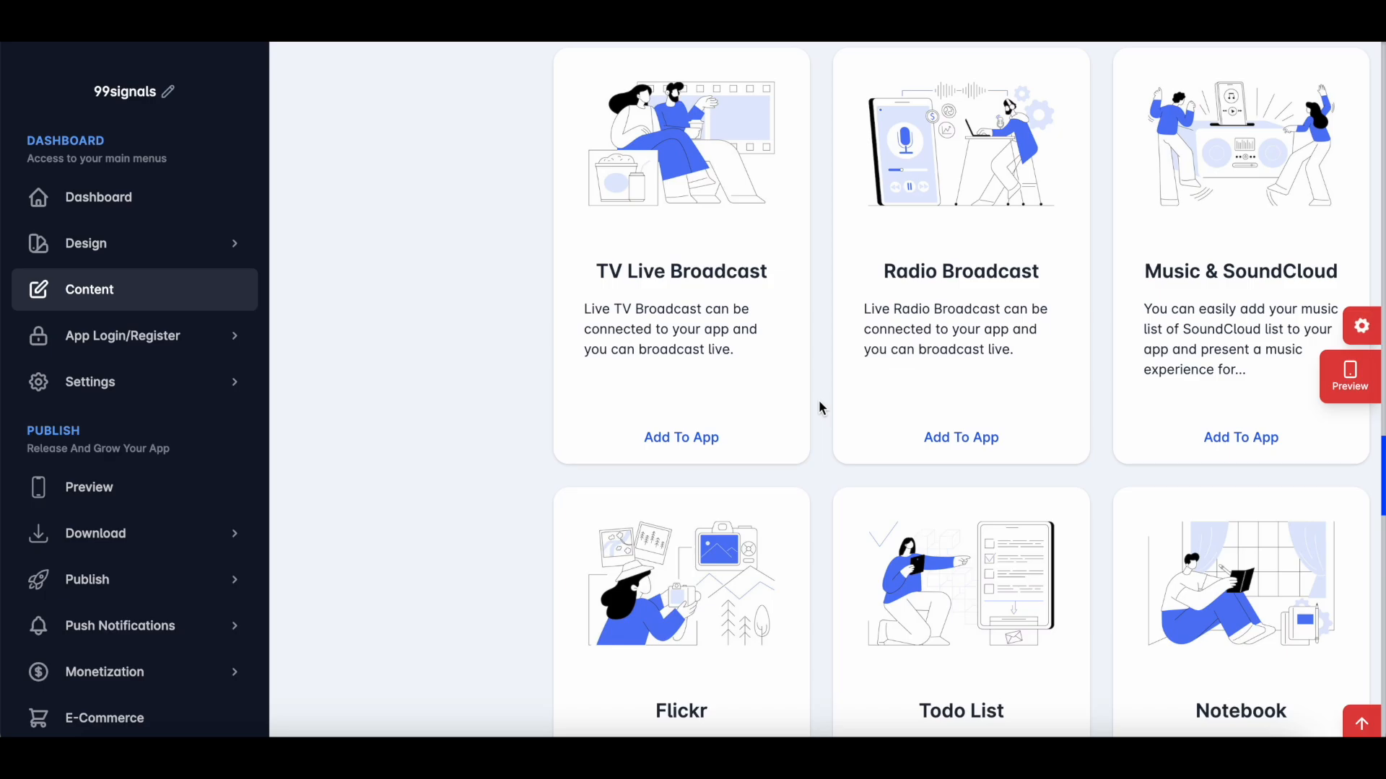
{"action": "scroll", "coordinate": [1107, 425], "scroll_direction": "up", "scroll_amount": 3}
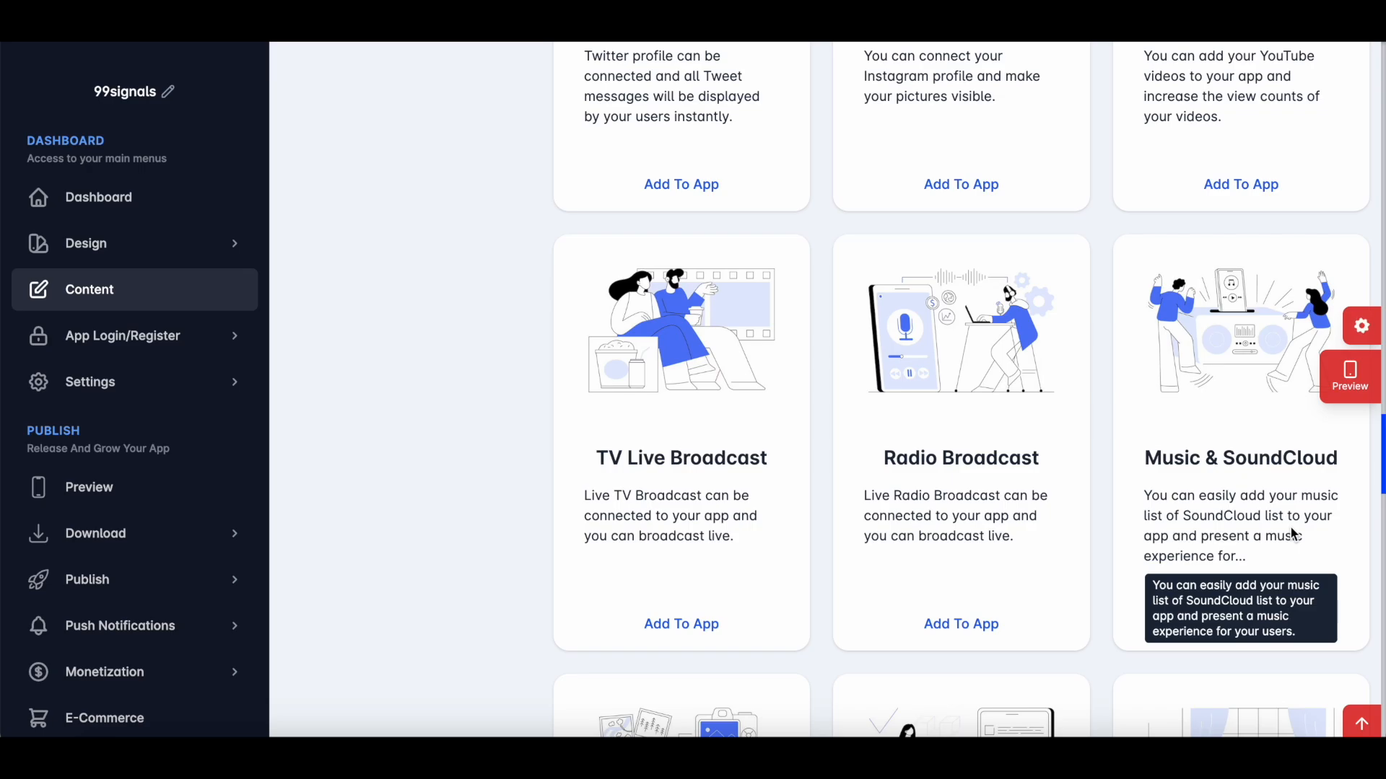
{"action": "scroll", "coordinate": [1015, 392], "scroll_direction": "up", "scroll_amount": 15}
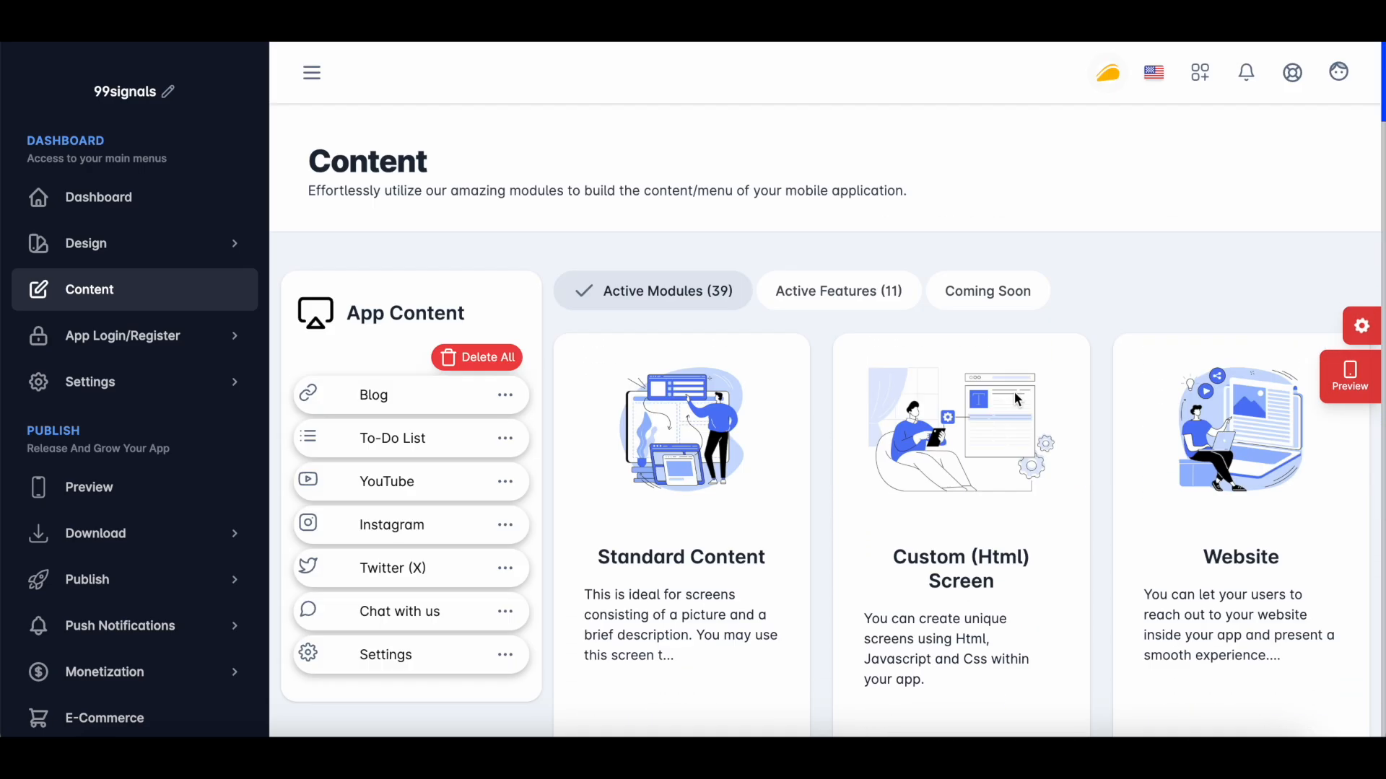
Step: Show the Coming Soon modules on the Content page and read through the upcoming features, such as Test / Quiz and Order
{"action": "scroll", "coordinate": [1015, 392], "scroll_direction": "down", "scroll_amount": 2}
{"action": "scroll", "coordinate": [1014, 397], "scroll_direction": "up", "scroll_amount": 2}
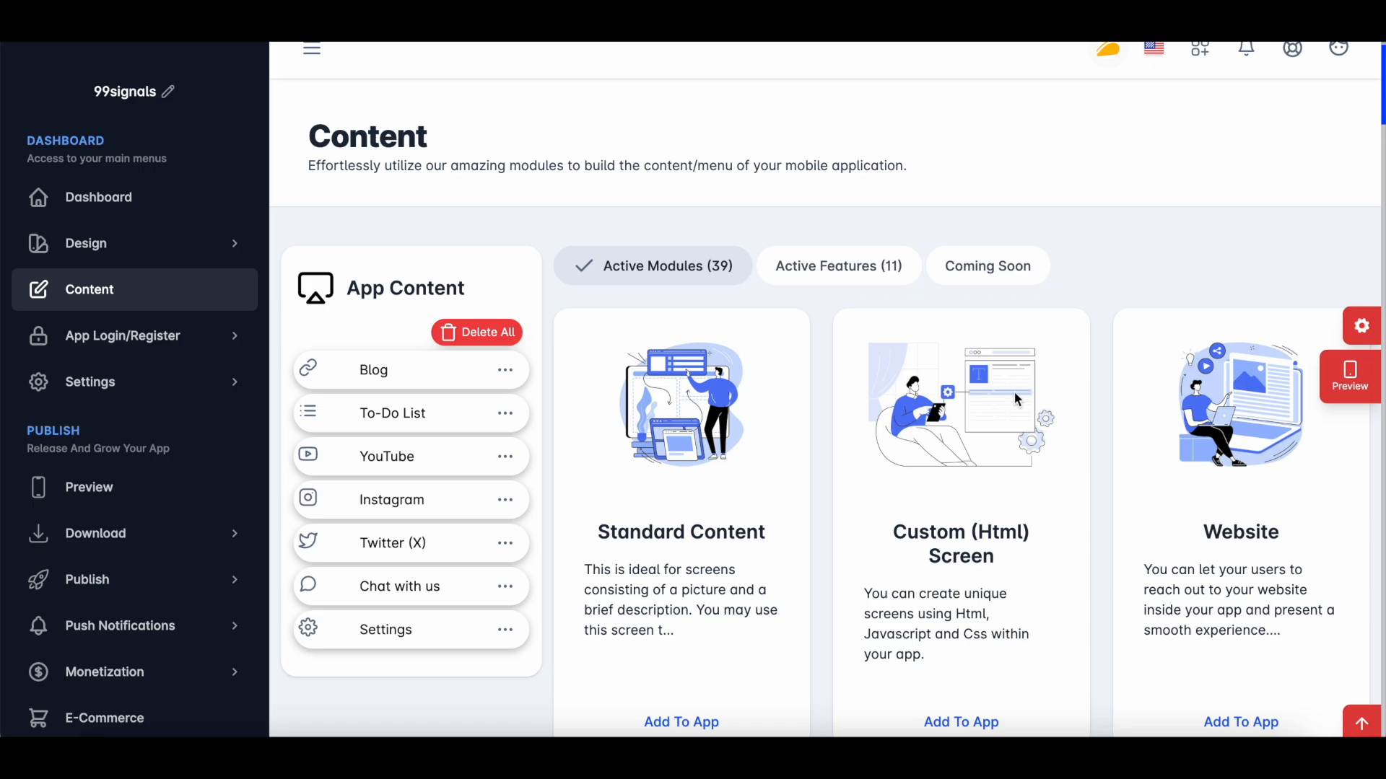
{"action": "left_click", "coordinate": [980, 280]}
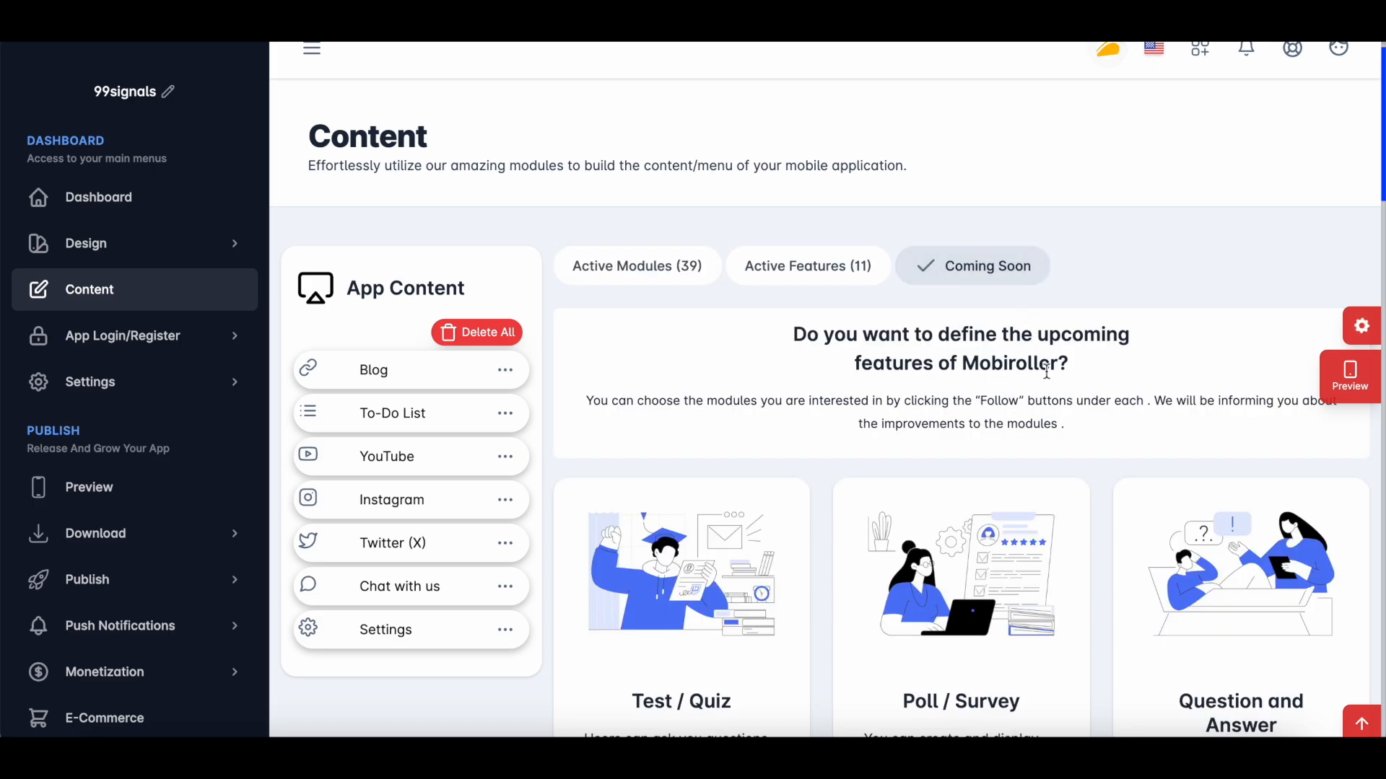
{"action": "scroll", "coordinate": [803, 564], "scroll_direction": "down", "scroll_amount": 1}
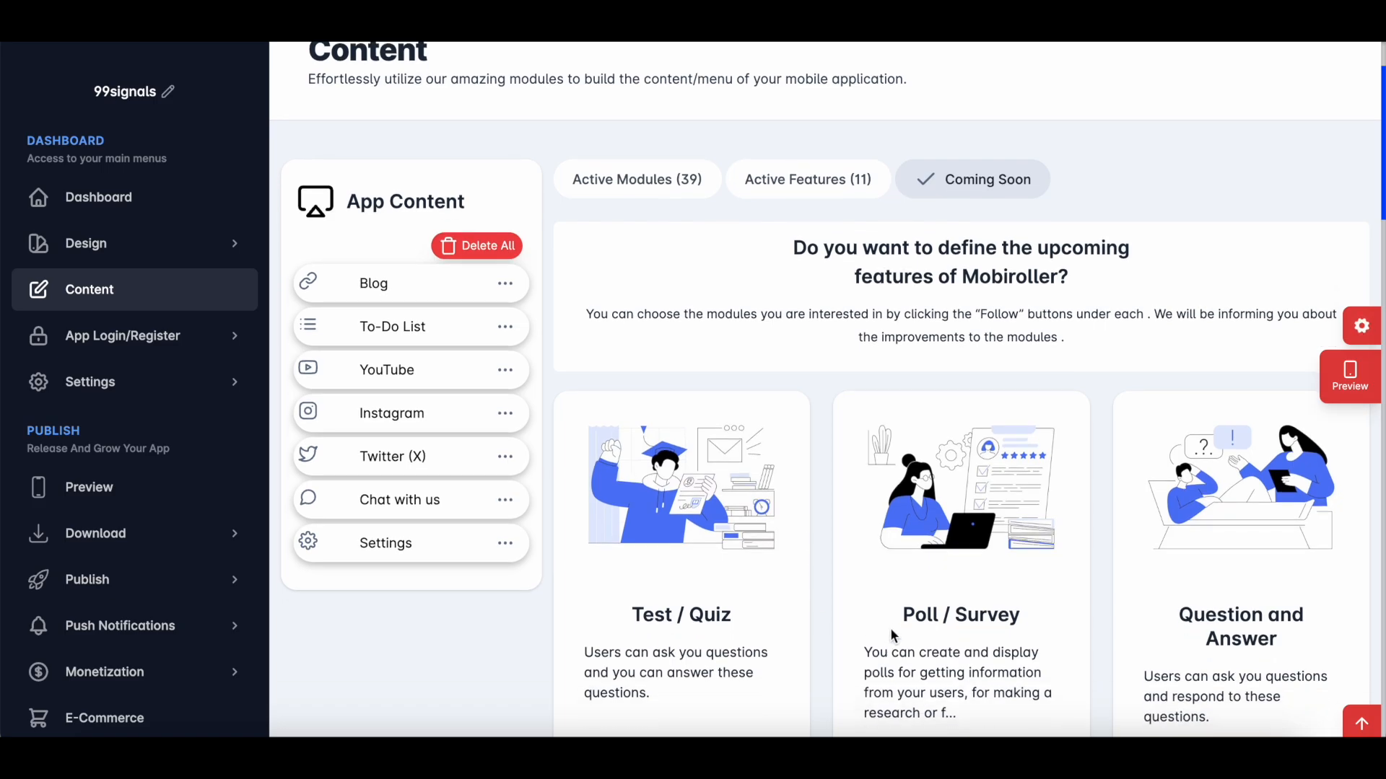
{"action": "scroll", "coordinate": [892, 634], "scroll_direction": "down", "scroll_amount": 2}
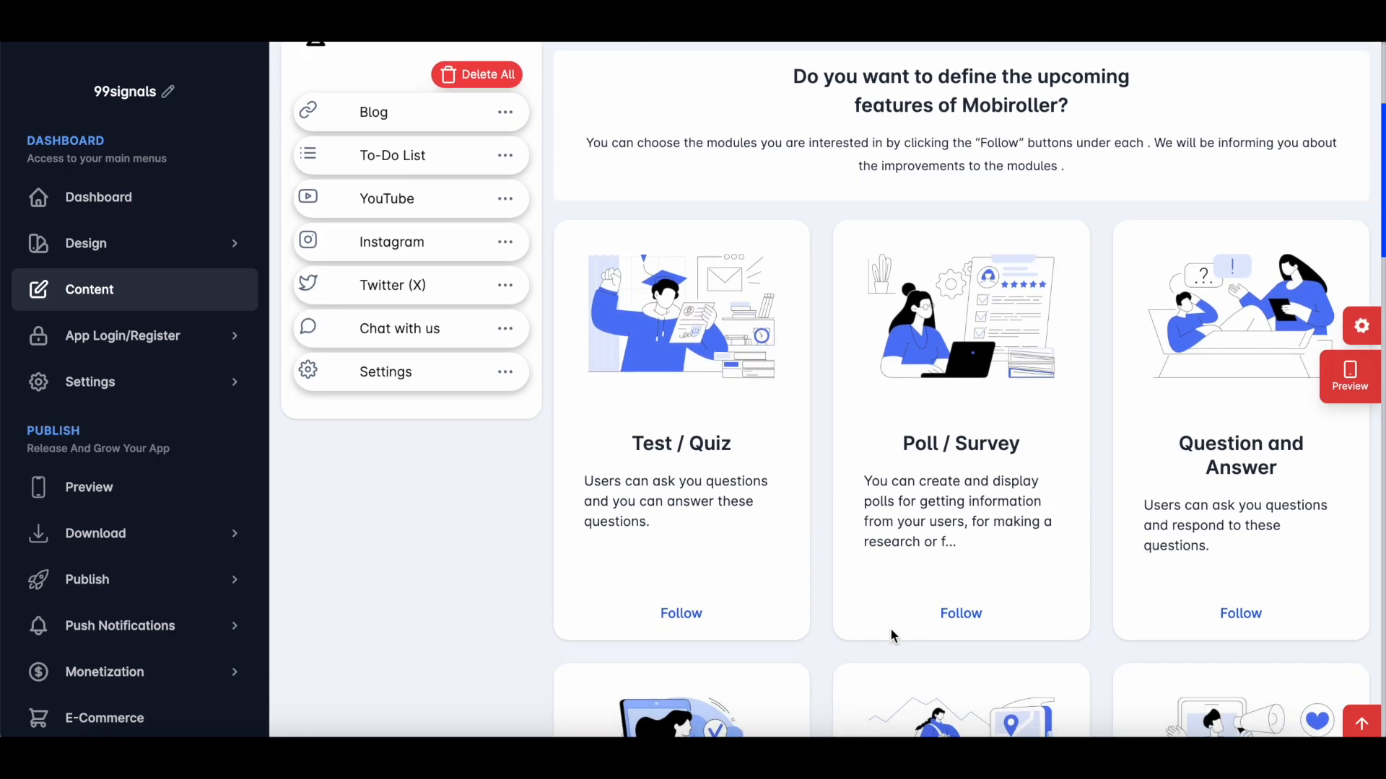
{"action": "scroll", "coordinate": [892, 634], "scroll_direction": "down", "scroll_amount": 3}
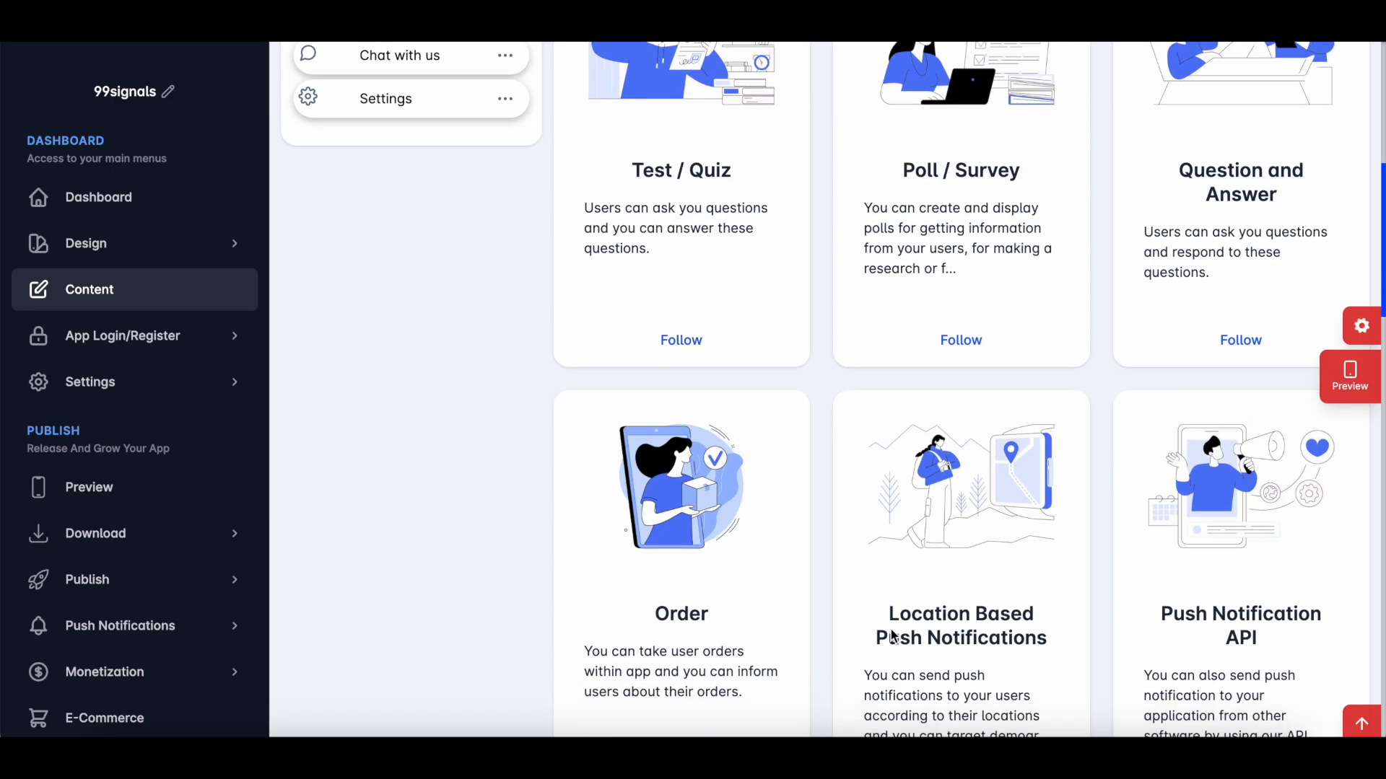
{"action": "scroll", "coordinate": [894, 635], "scroll_direction": "down", "scroll_amount": 1}
{"action": "scroll", "coordinate": [892, 633], "scroll_direction": "down", "scroll_amount": 2}
{"action": "scroll", "coordinate": [891, 634], "scroll_direction": "up", "scroll_amount": 8}
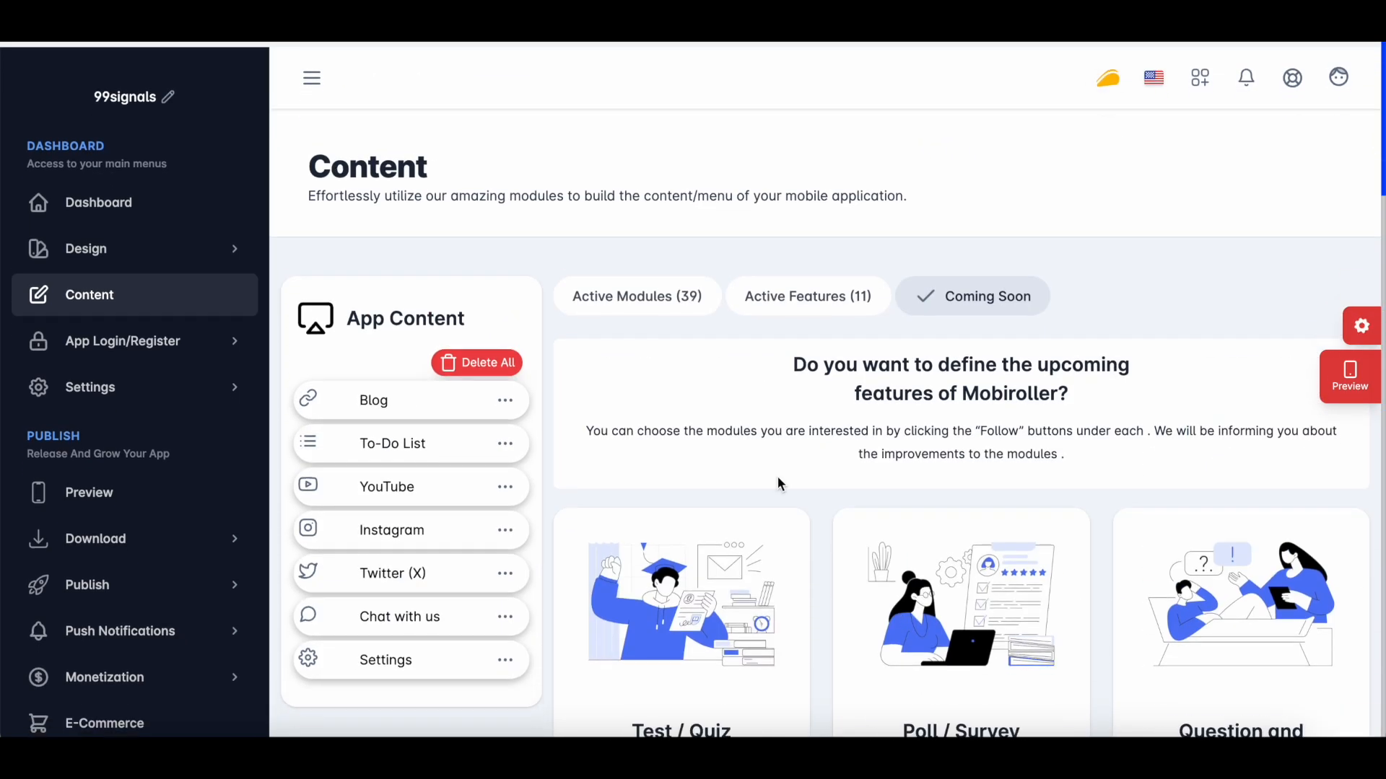
Step: Return to the Active Modules list and start the 99signals app in the phone preview
{"action": "left_click", "coordinate": [661, 310]}
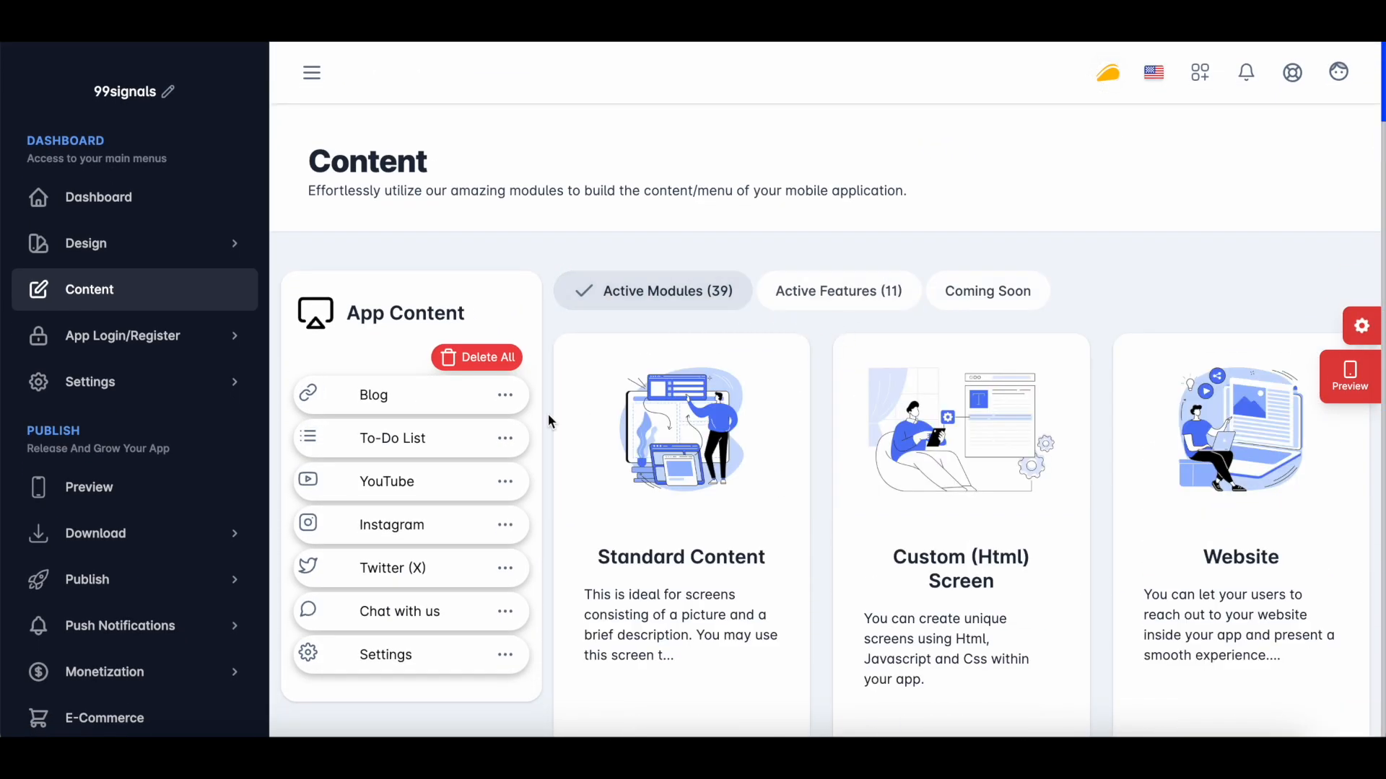
{"action": "scroll", "coordinate": [821, 509], "scroll_direction": "down", "scroll_amount": 2}
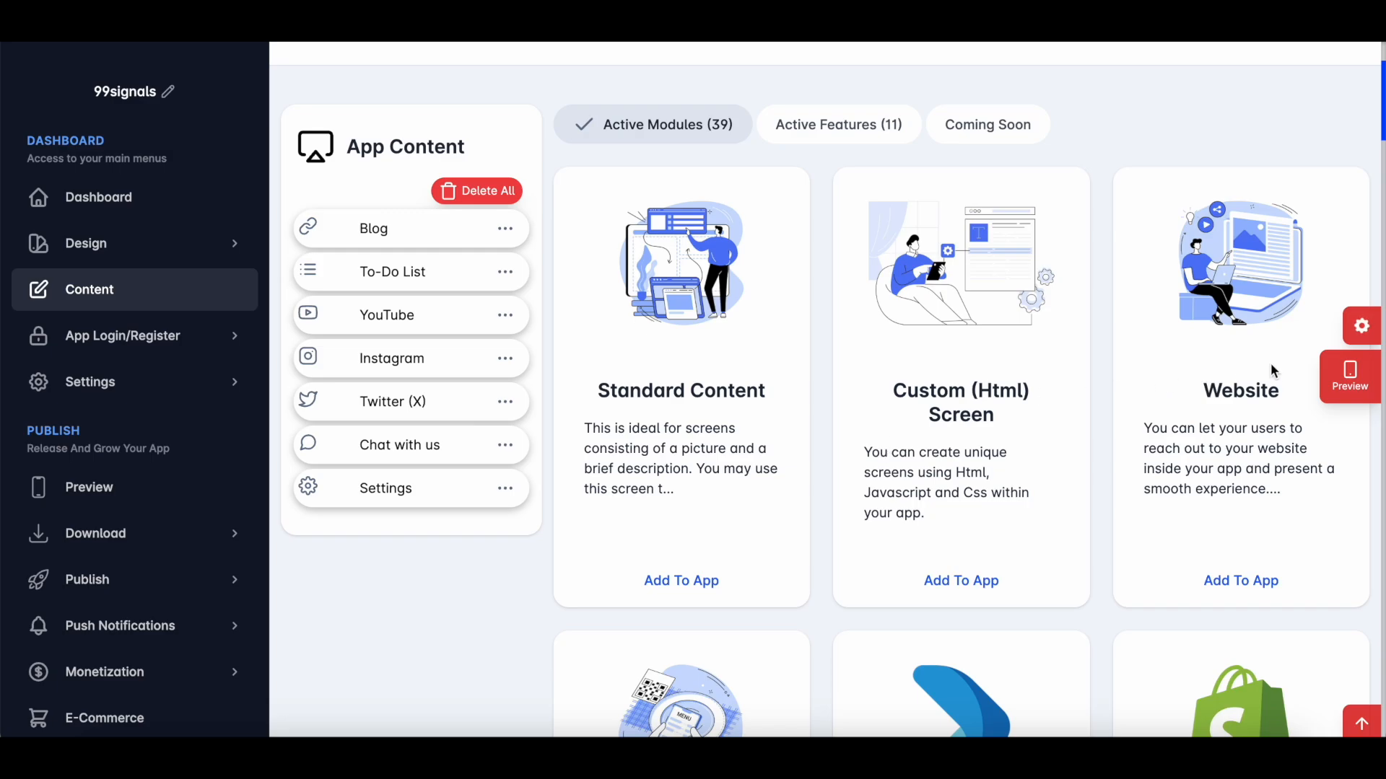
{"action": "left_click", "coordinate": [1339, 387]}
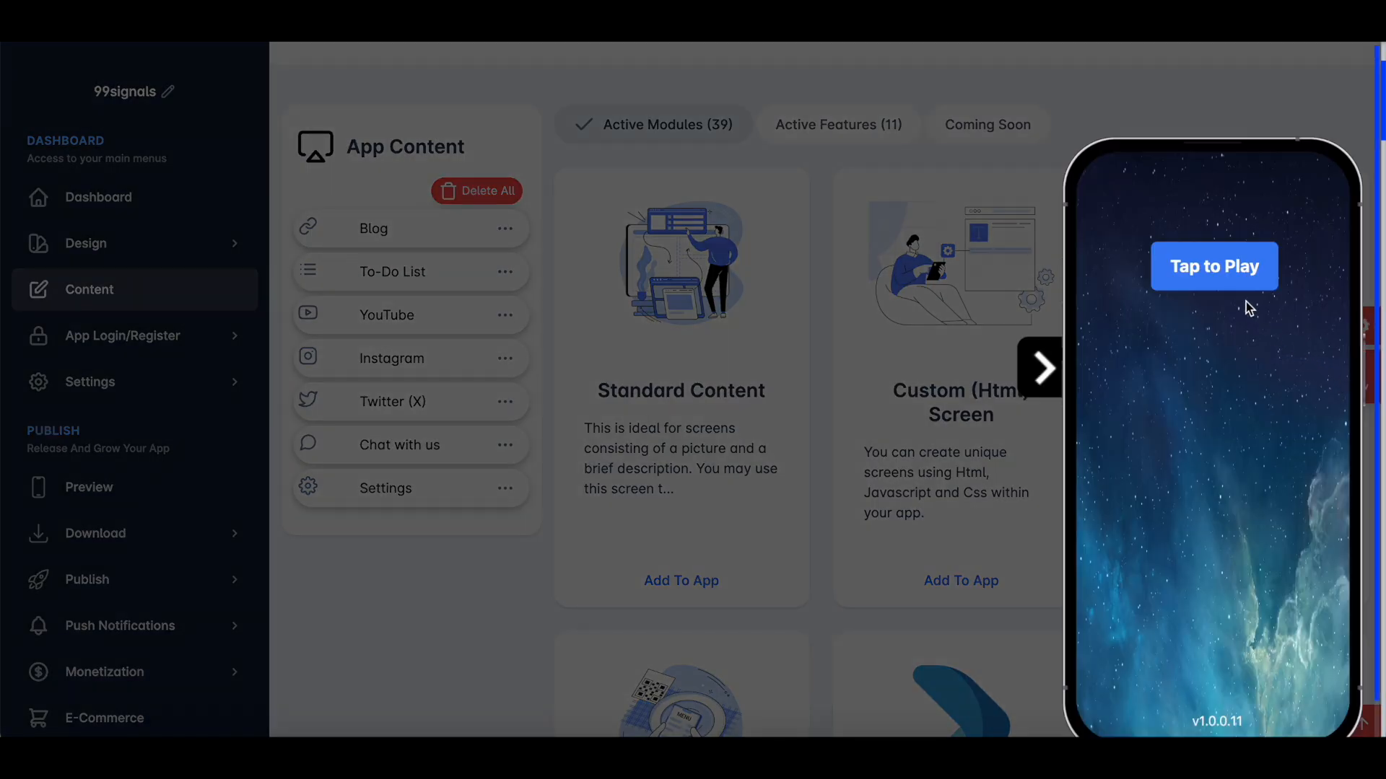
{"action": "left_click", "coordinate": [1232, 285]}
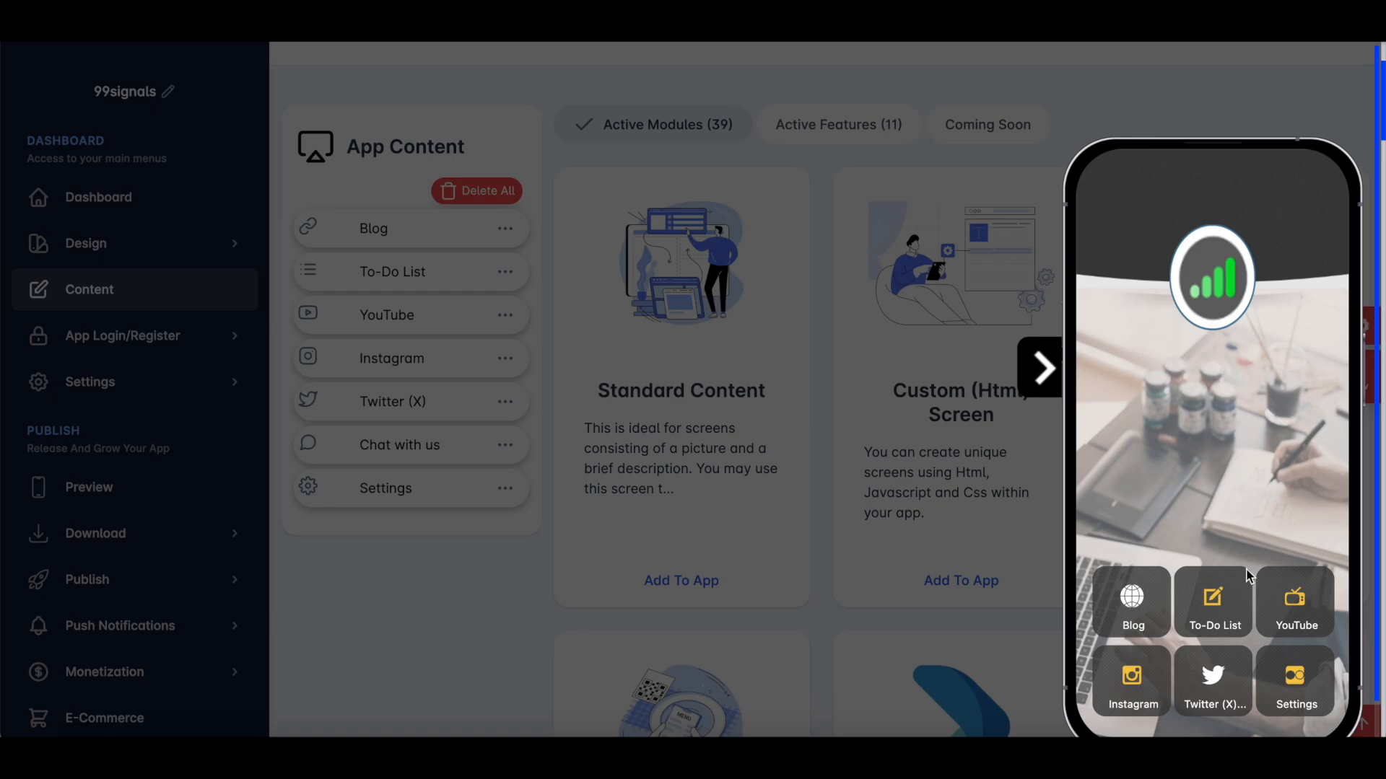
Step: Open the Blog module in the phone preview and browse its featured post and latest articles
{"action": "left_click", "coordinate": [1135, 610]}
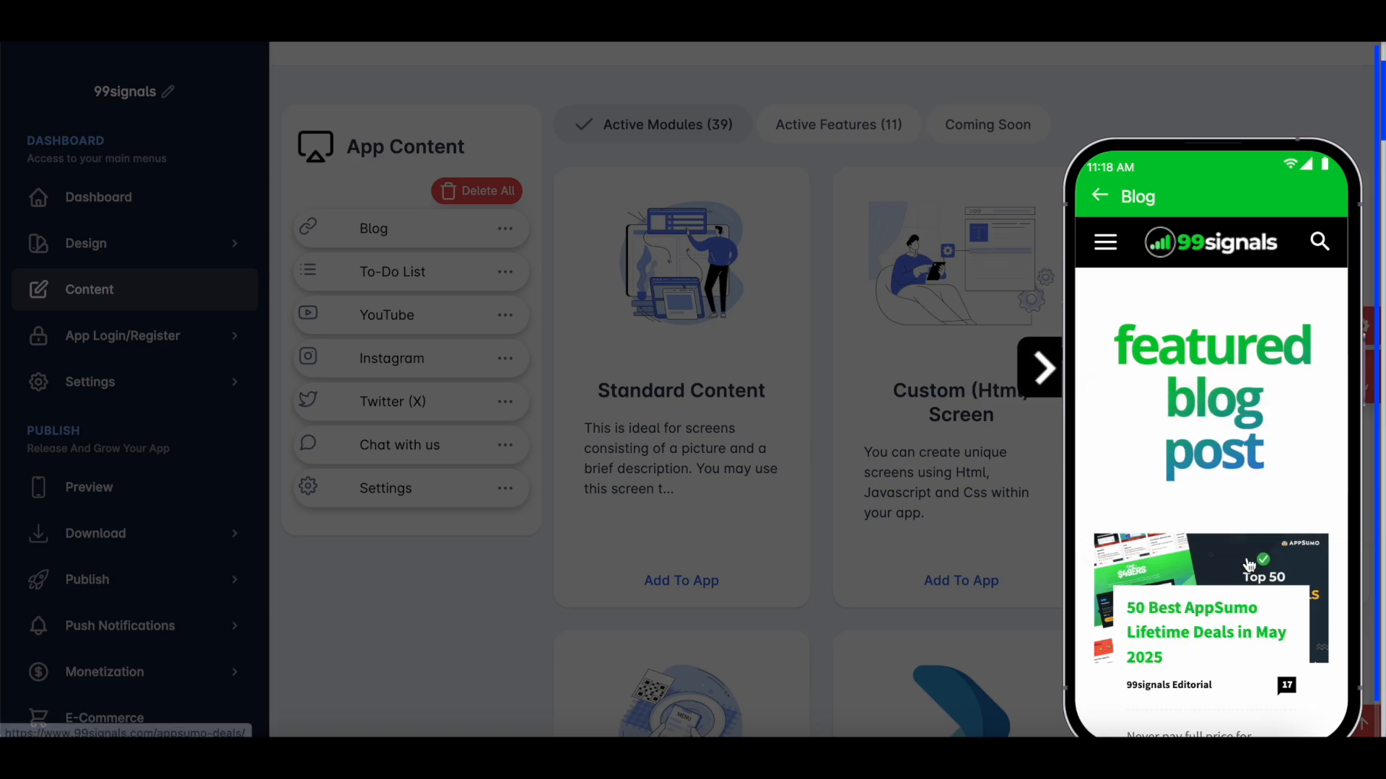
{"action": "scroll", "coordinate": [1246, 556], "scroll_direction": "down", "scroll_amount": 3}
{"action": "scroll", "coordinate": [1245, 556], "scroll_direction": "down", "scroll_amount": 5}
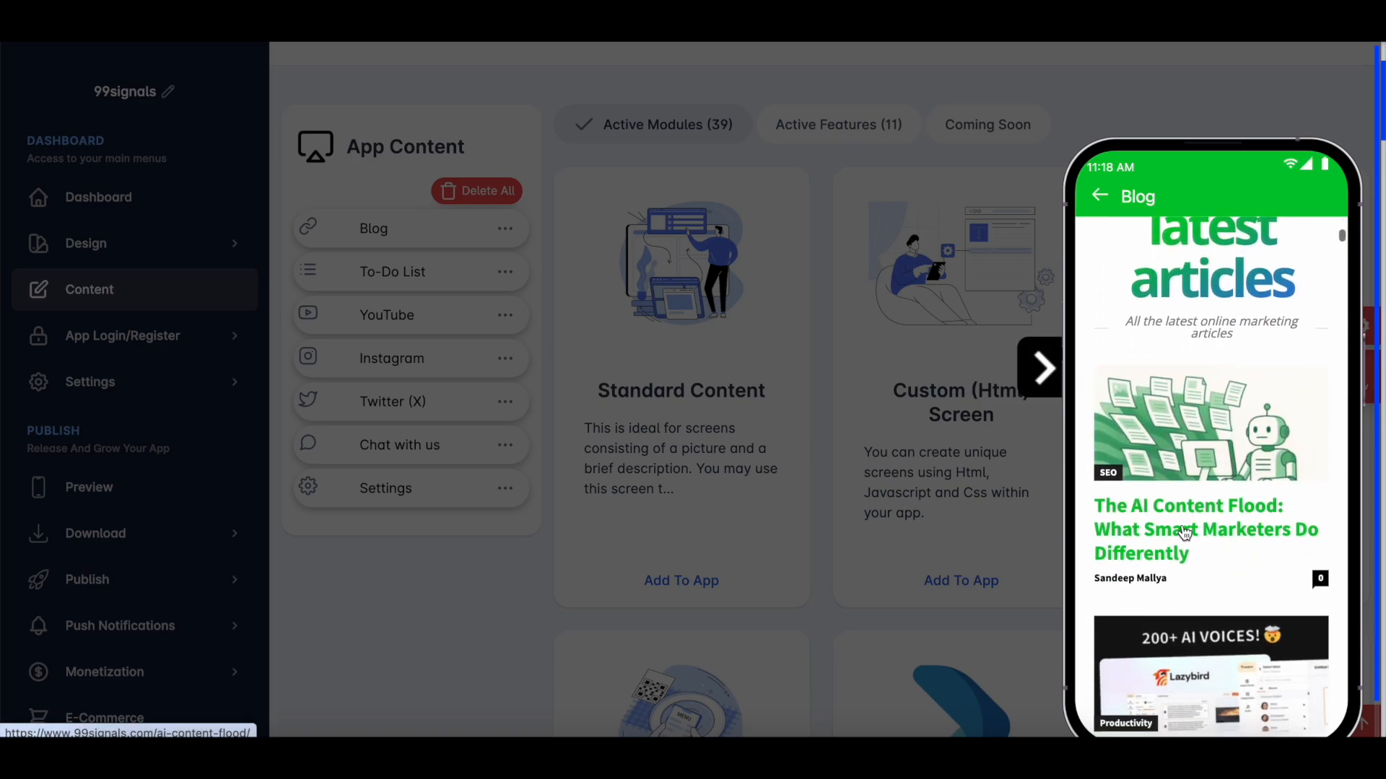
Step: Open the article "The AI Content Flood: What Smart Marketers Do Differently" in the preview, read through it, and close the preview
{"action": "left_click", "coordinate": [1184, 564]}
{"action": "scroll", "coordinate": [1184, 530], "scroll_direction": "down", "scroll_amount": 10}
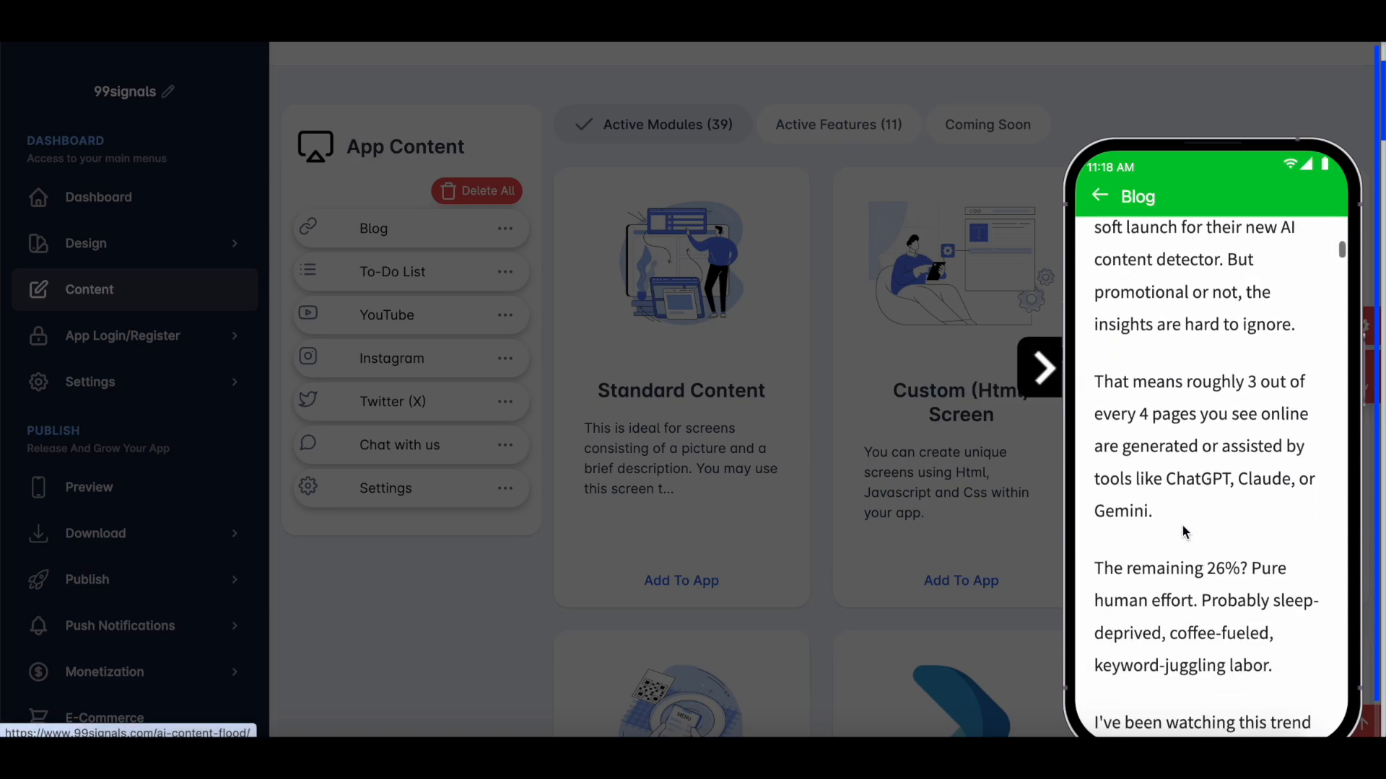
{"action": "scroll", "coordinate": [1184, 530], "scroll_direction": "down", "scroll_amount": 8}
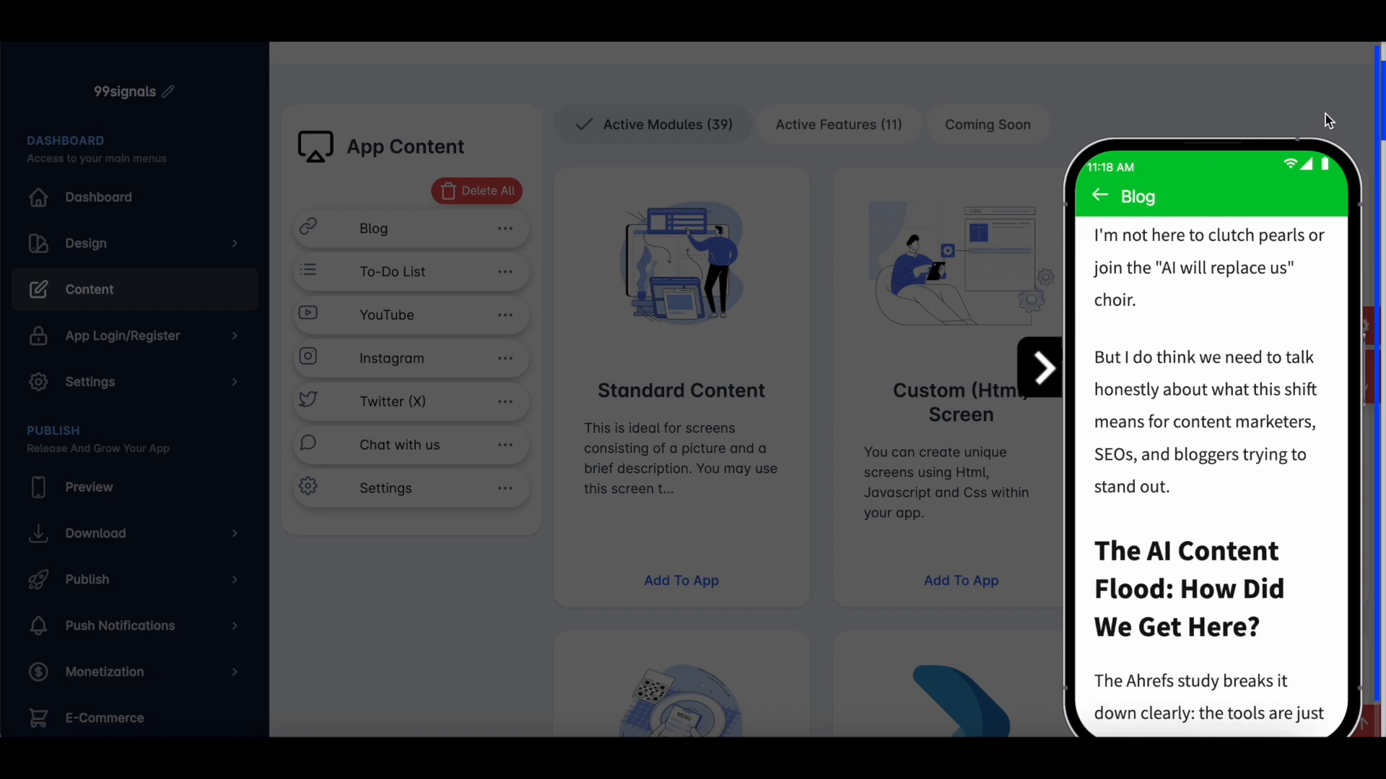
{"action": "scroll", "coordinate": [1283, 421], "scroll_direction": "down", "scroll_amount": 13}
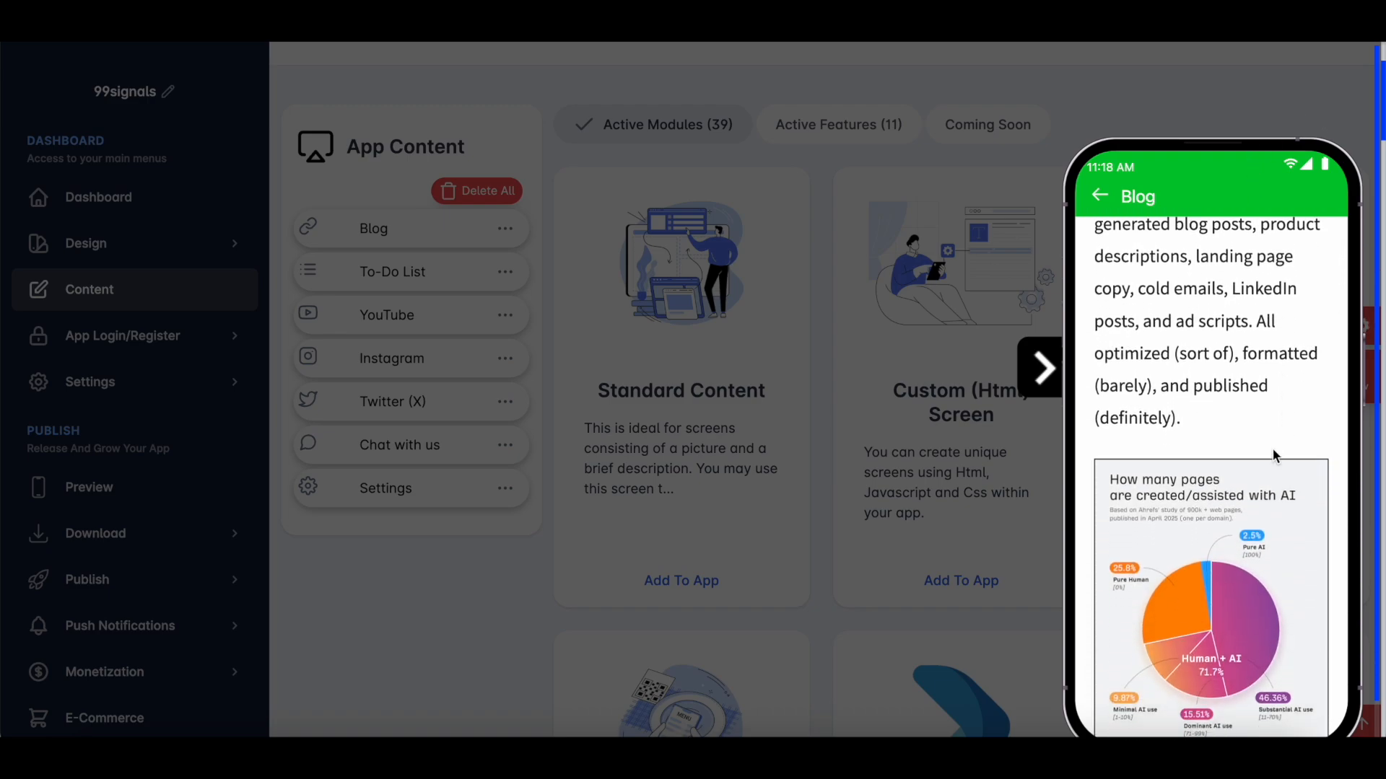
{"action": "scroll", "coordinate": [1272, 447], "scroll_direction": "down", "scroll_amount": 1}
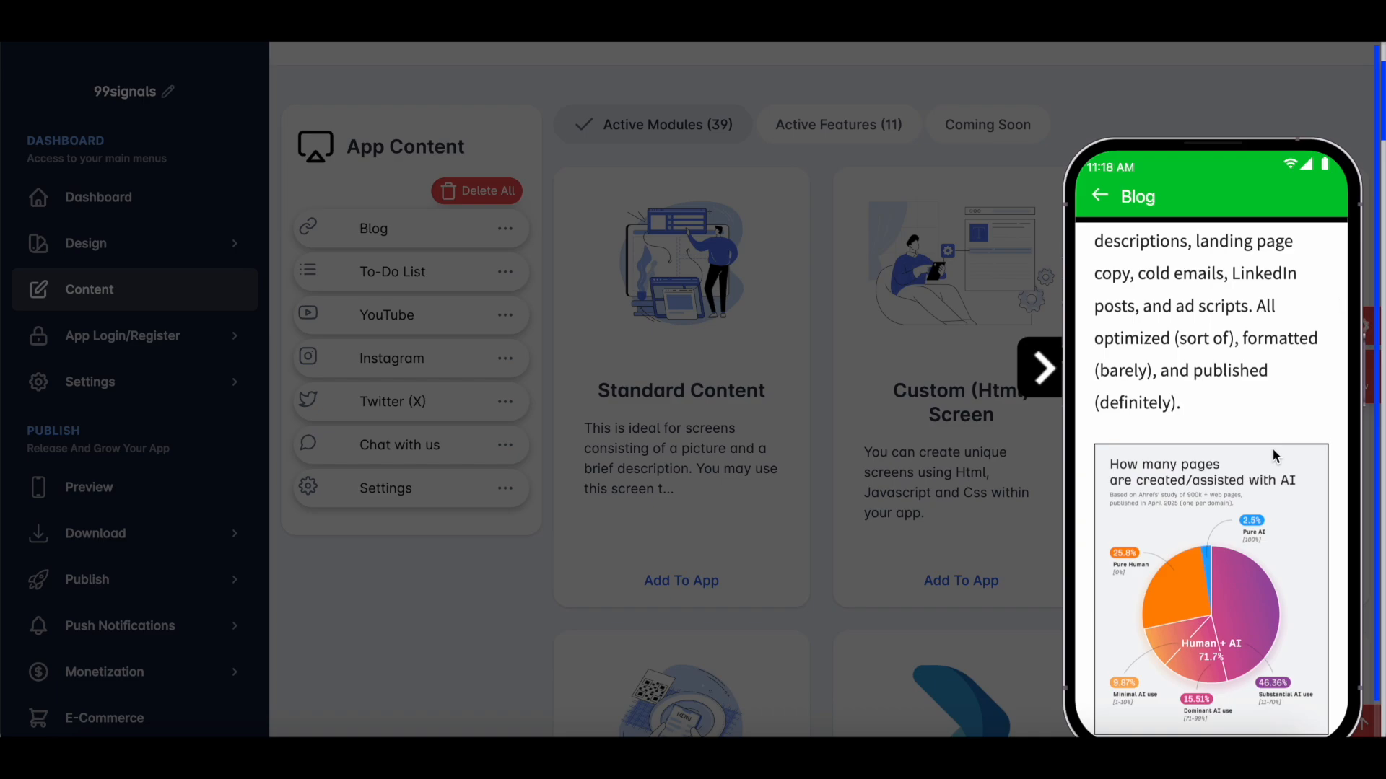
{"action": "scroll", "coordinate": [1272, 448], "scroll_direction": "down", "scroll_amount": 5}
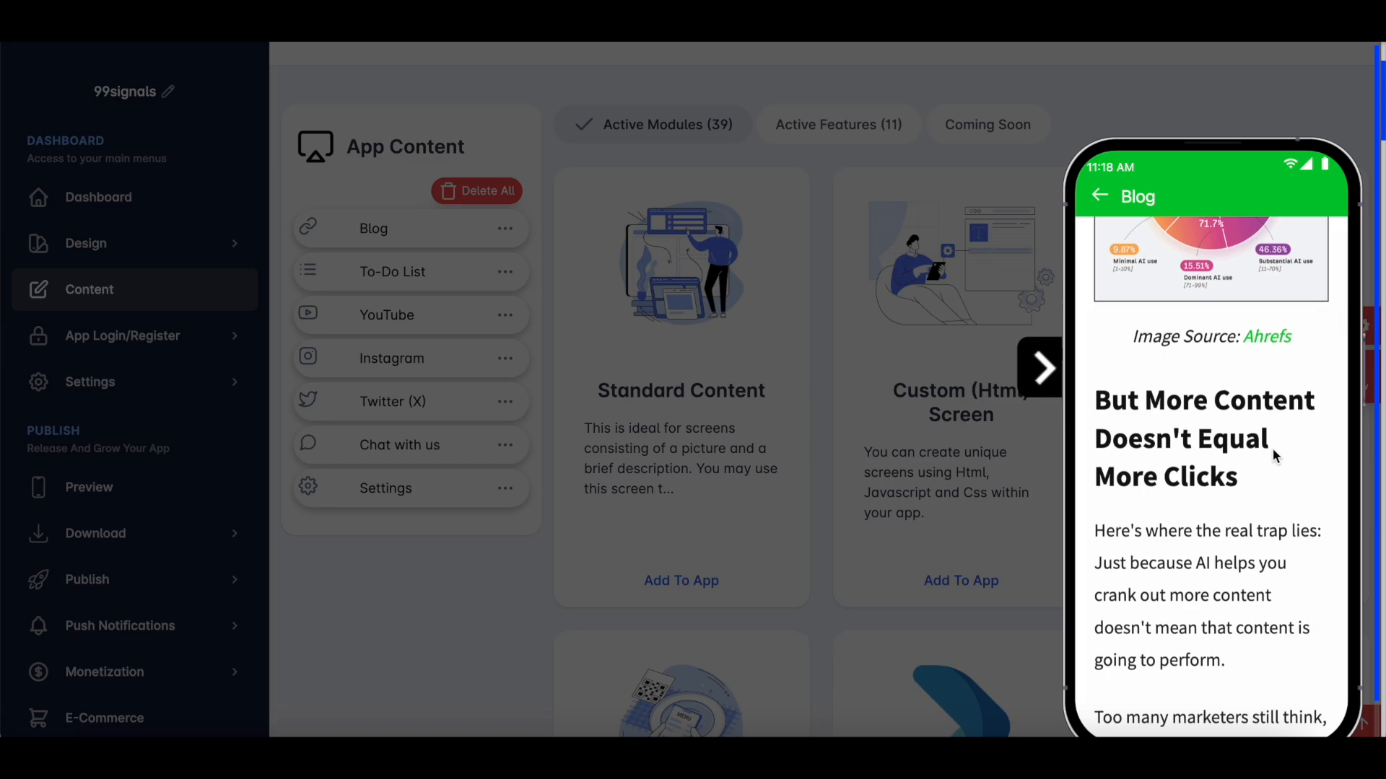
{"action": "left_click", "coordinate": [1033, 365]}
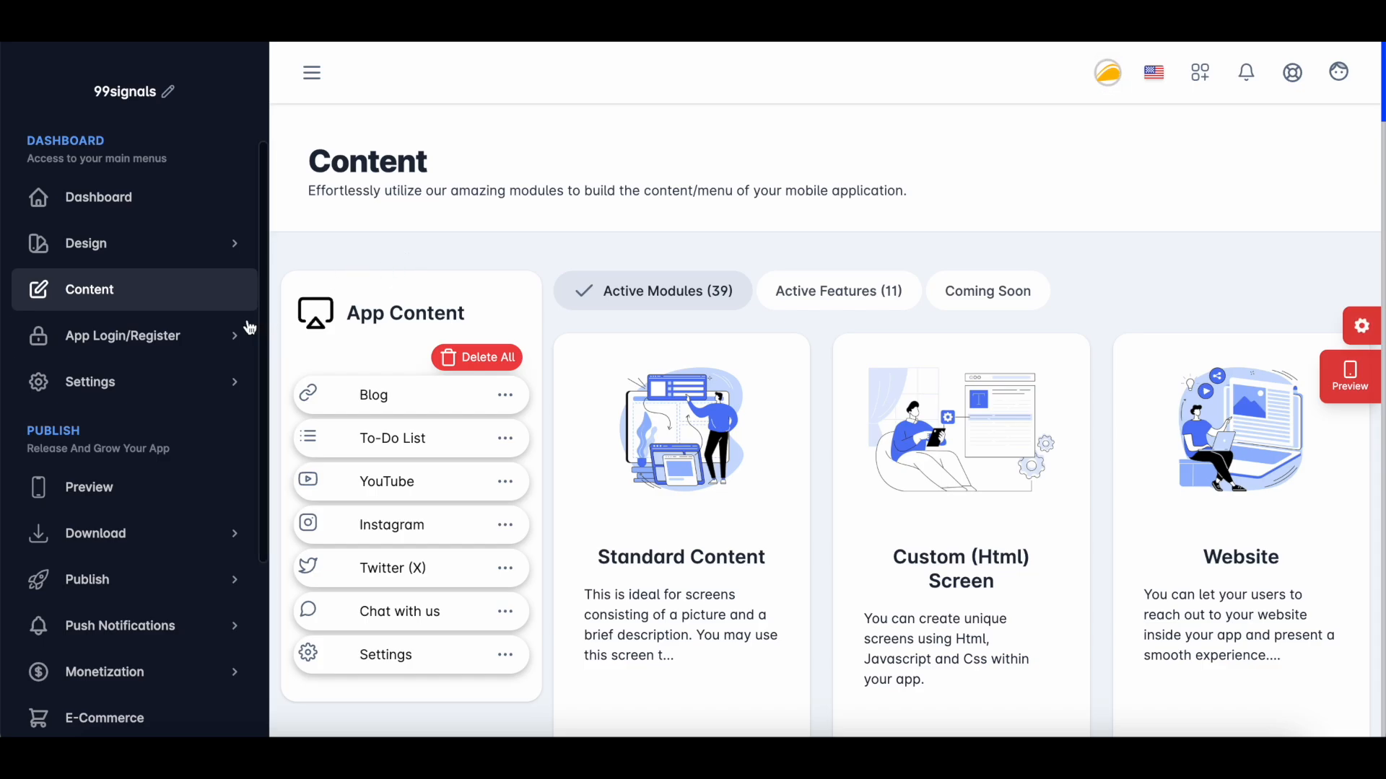
Step: Switch on Enable Login and Google Sign In in the login's Basic Configurations without saving, and view the Member Management page
{"action": "left_click", "coordinate": [204, 337]}
{"action": "left_click", "coordinate": [128, 382]}
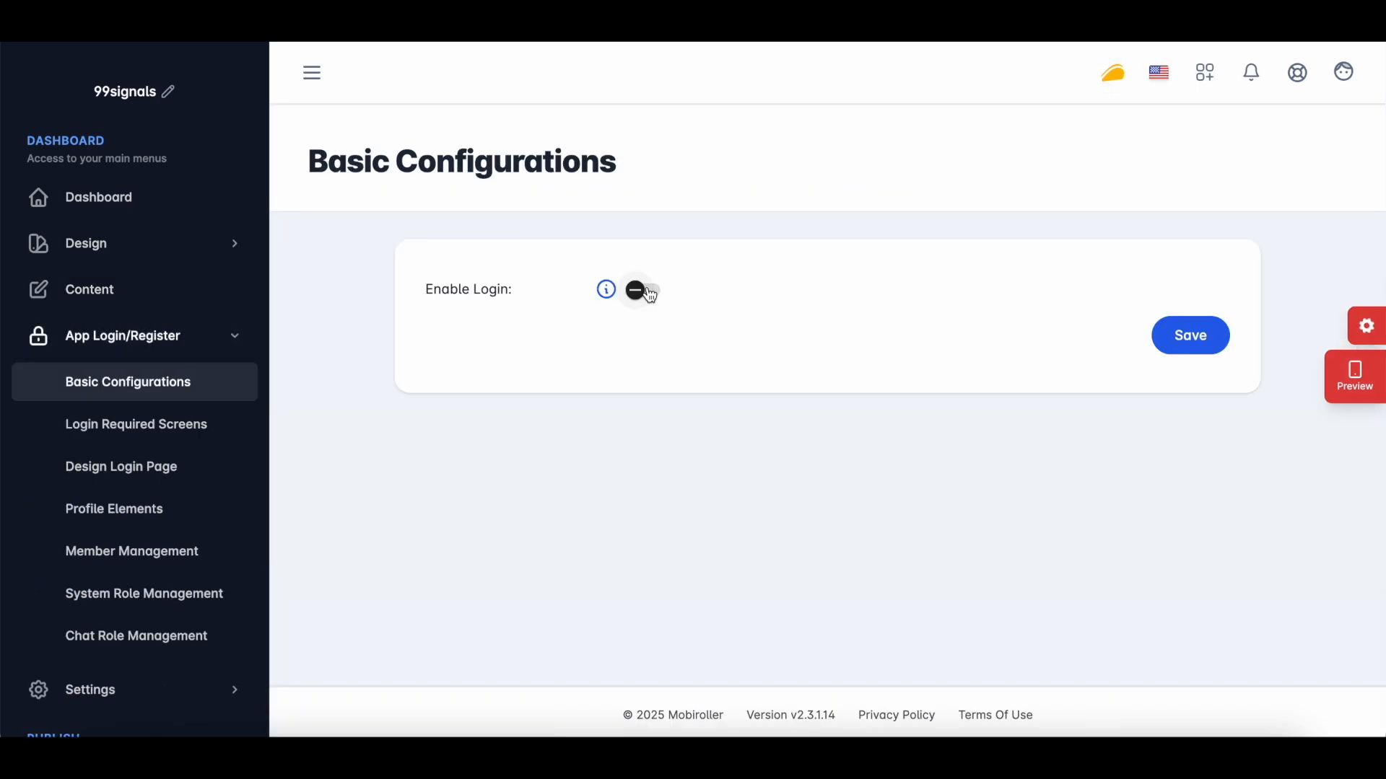
{"action": "left_click", "coordinate": [649, 292]}
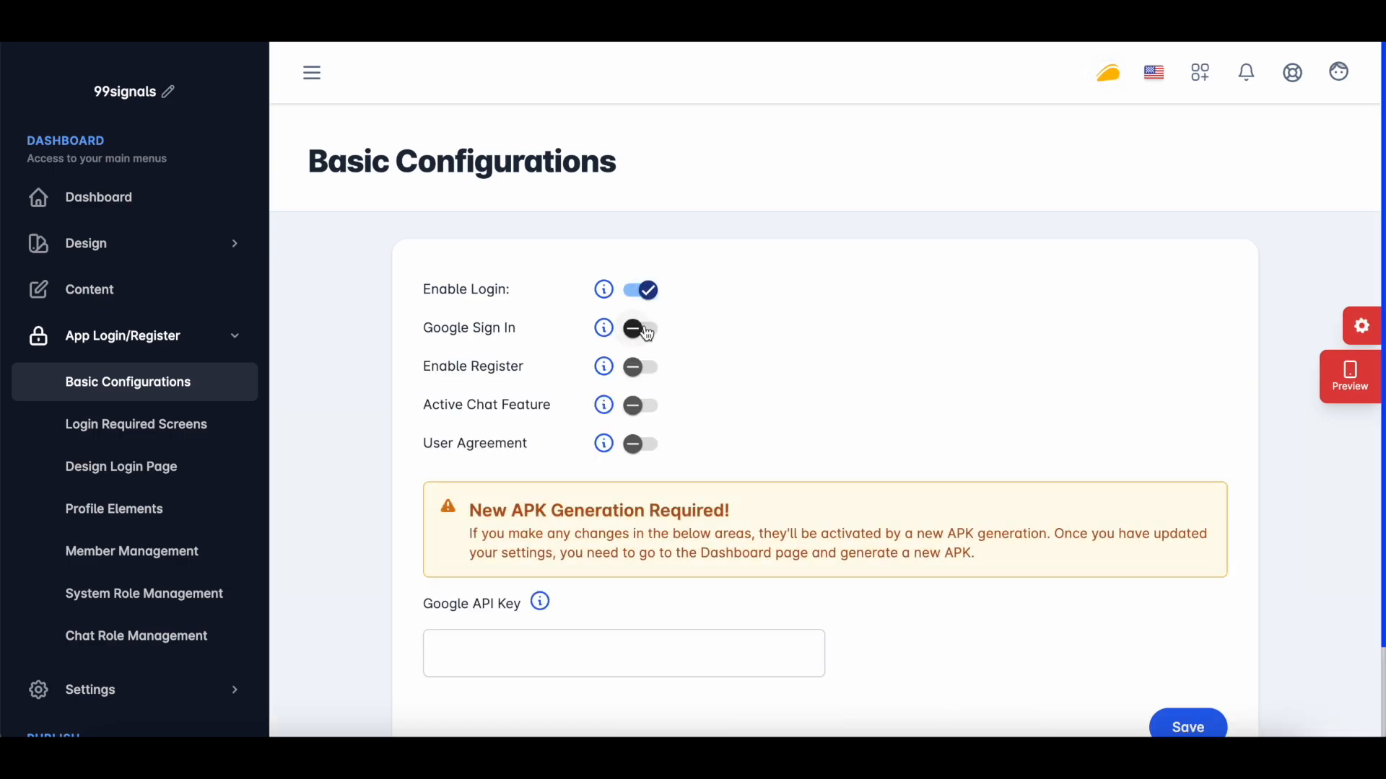
{"action": "left_click", "coordinate": [646, 329]}
{"action": "left_click", "coordinate": [216, 560]}
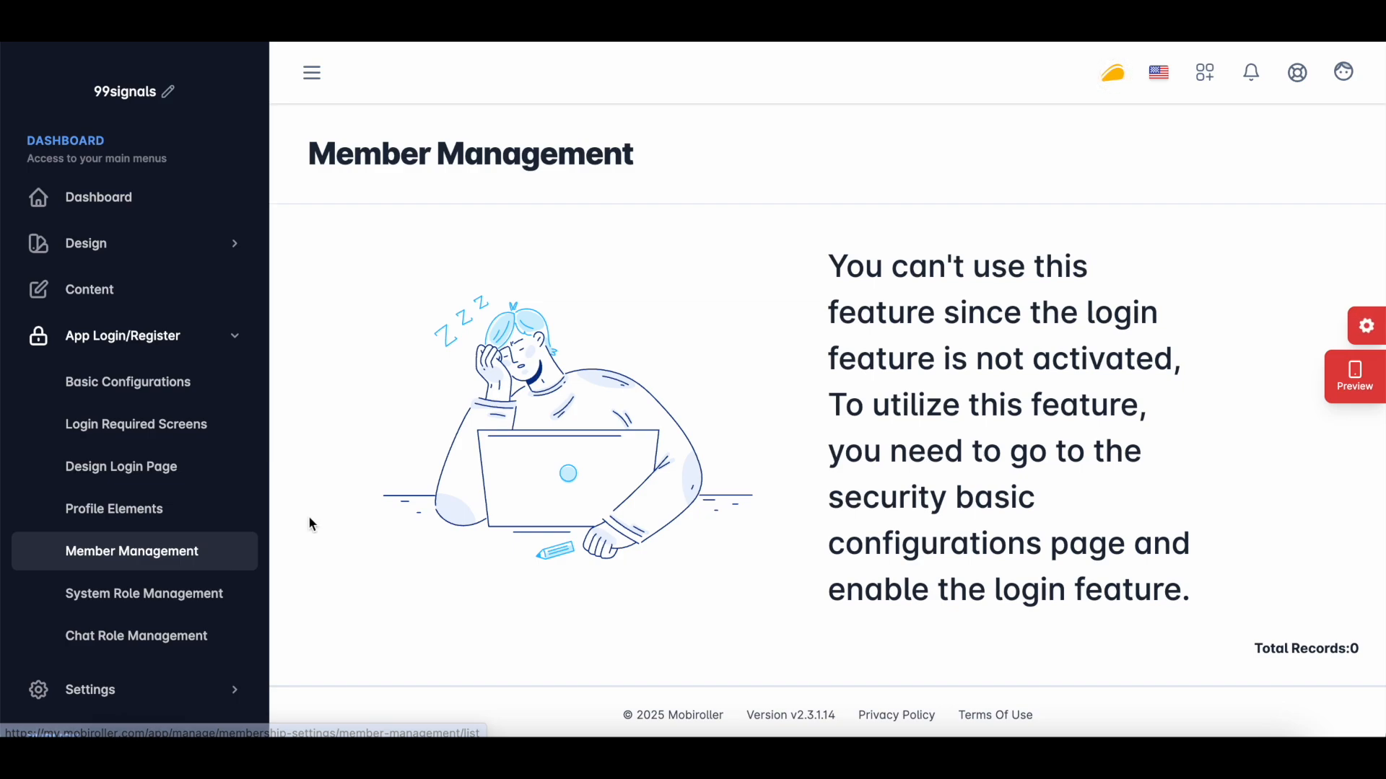
Step: Show the Preview page and start the app on both the Samsung Galaxy S24 and the iPhone 16 Pro Max
{"action": "left_click", "coordinate": [145, 446]}
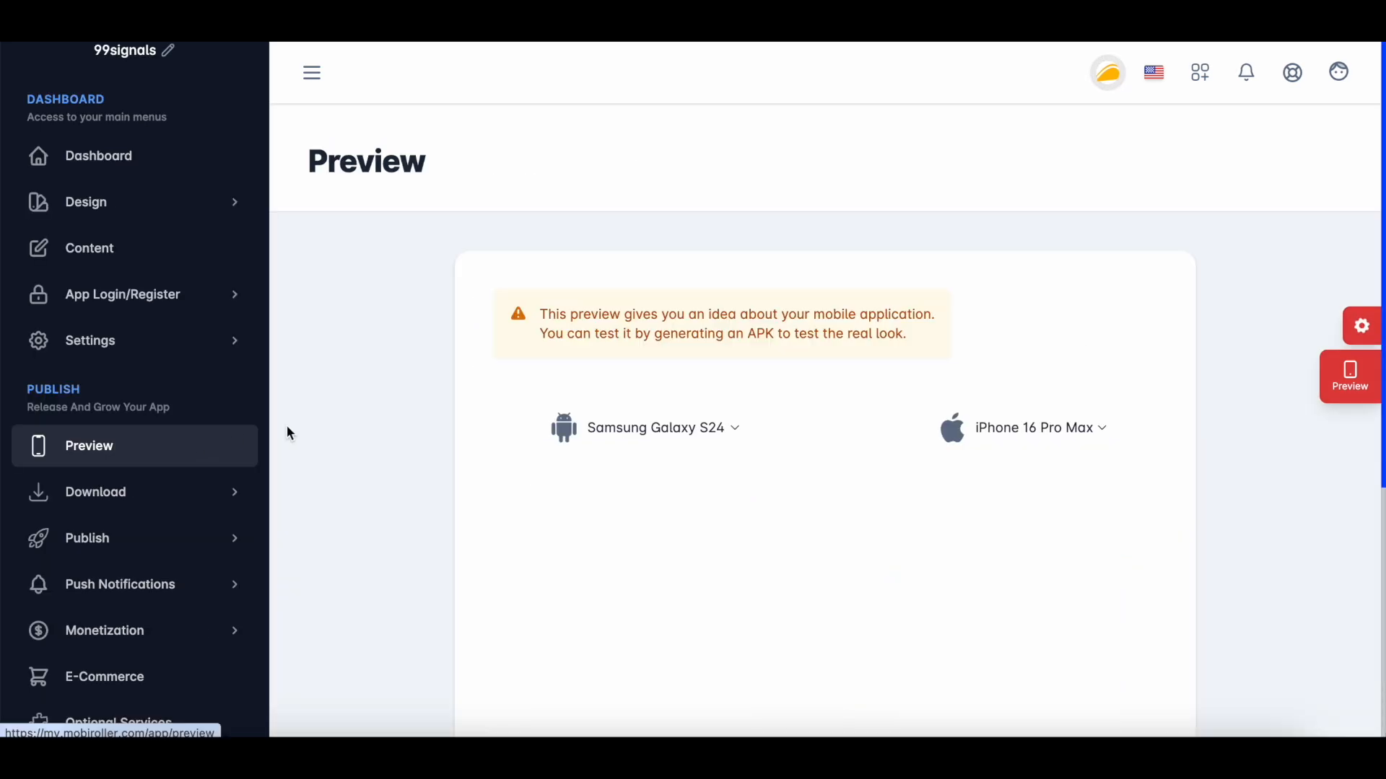
{"action": "scroll", "coordinate": [448, 465], "scroll_direction": "down", "scroll_amount": 3}
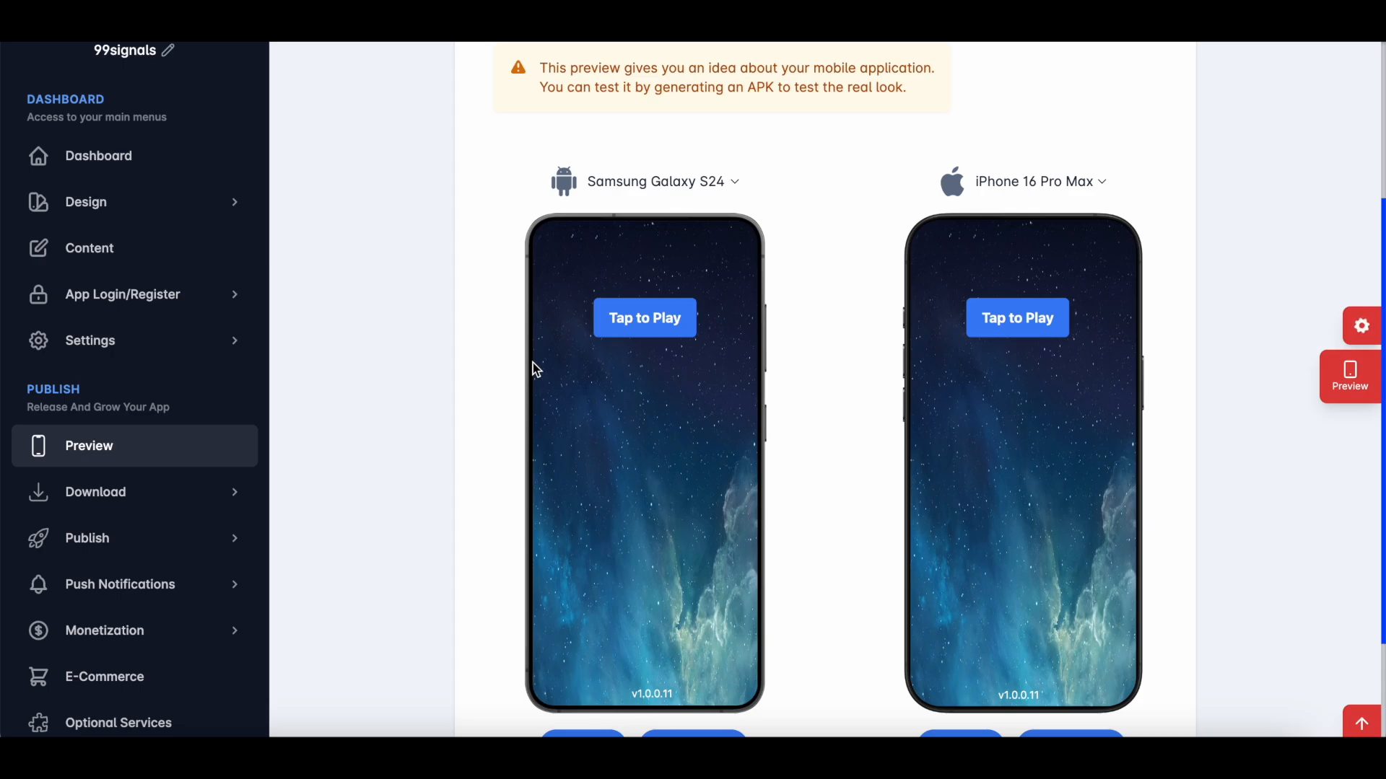
{"action": "left_click", "coordinate": [626, 332]}
{"action": "left_click", "coordinate": [1004, 327]}
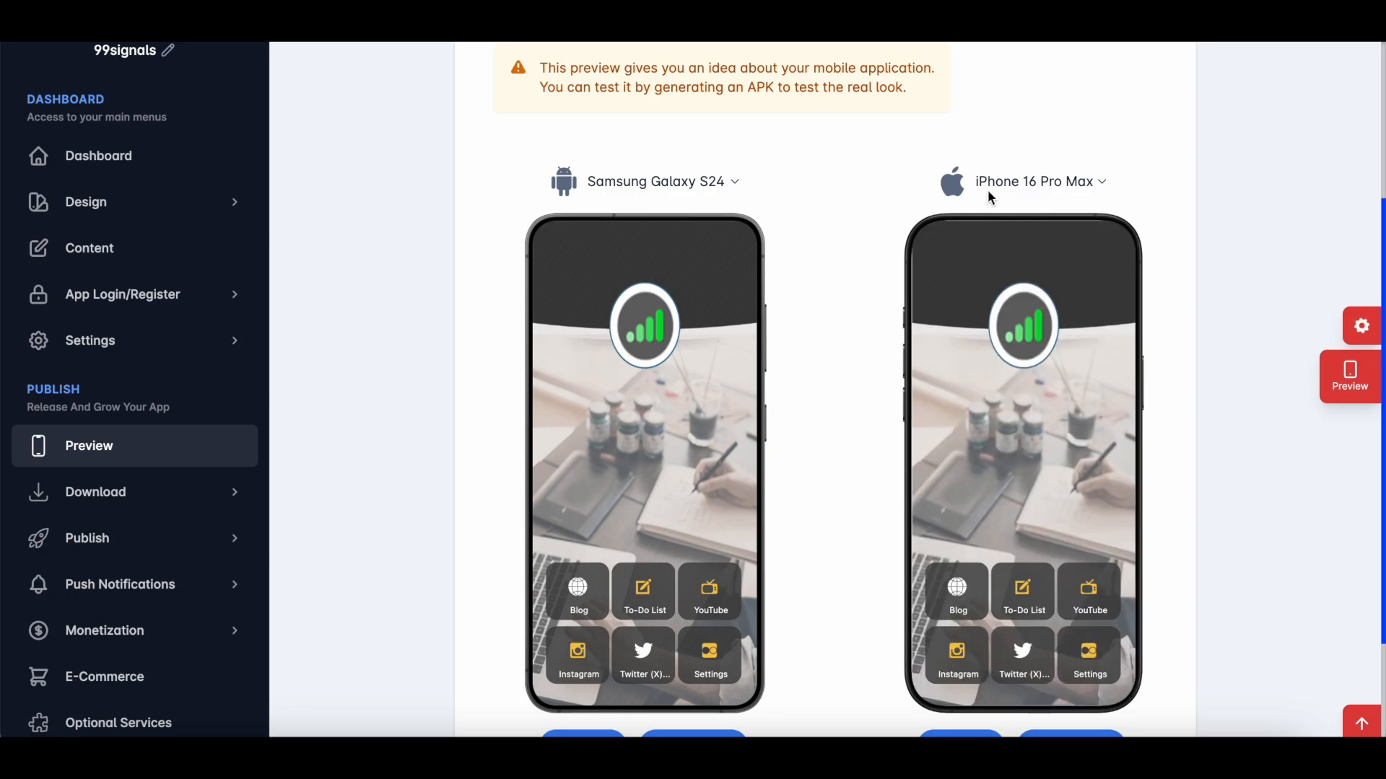
Step: Check which Android and iPhone models can be chosen for the preview, keeping Samsung Galaxy S24 and iPhone 16 Pro Max
{"action": "left_click", "coordinate": [735, 185]}
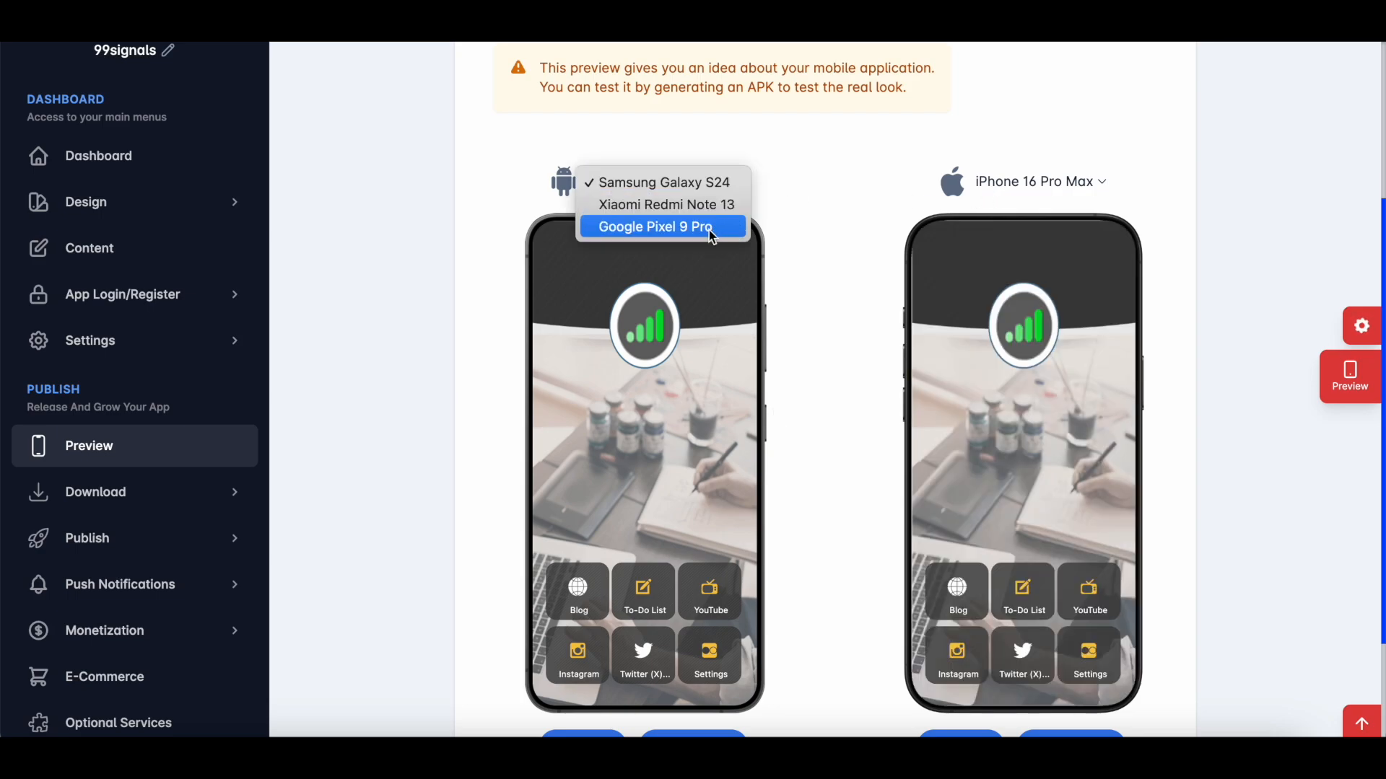
{"action": "left_click", "coordinate": [888, 186]}
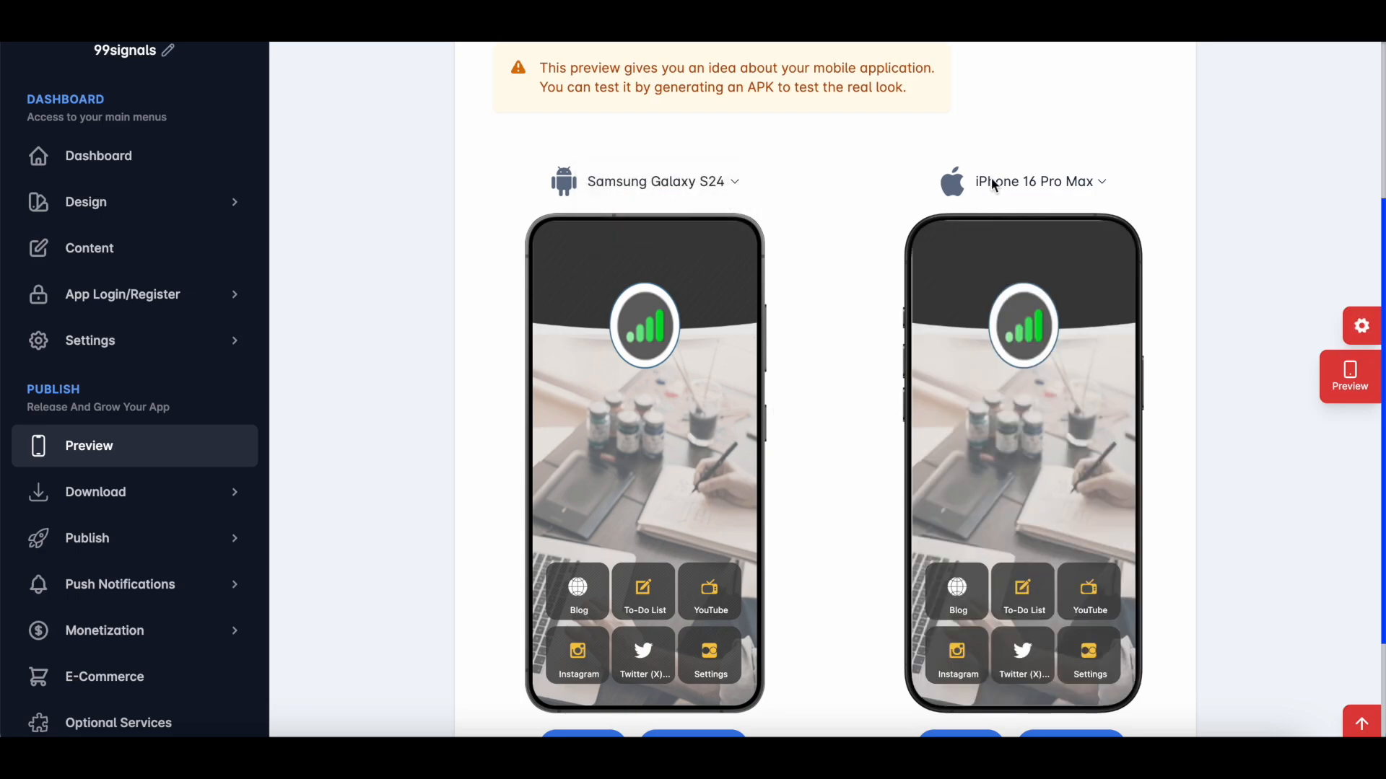
{"action": "left_click", "coordinate": [1041, 181]}
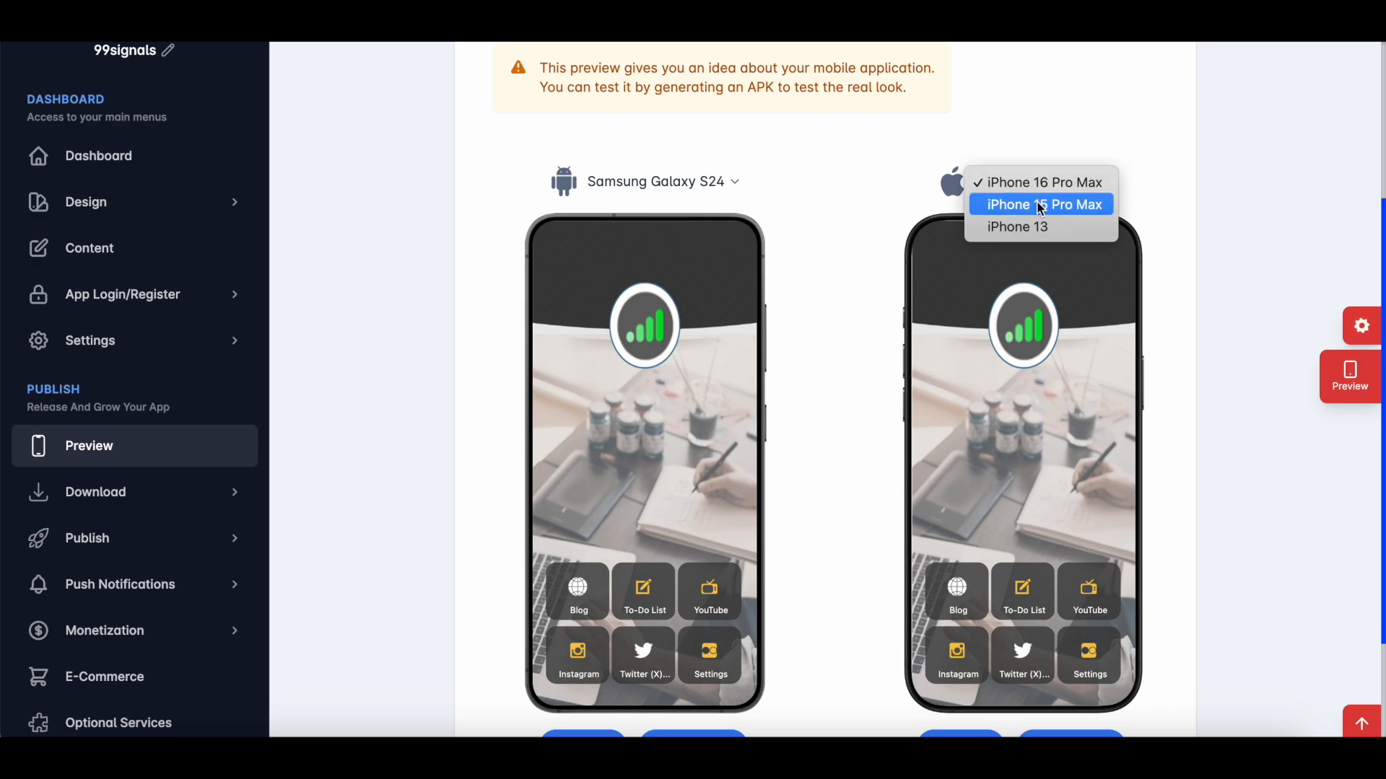
{"action": "left_click", "coordinate": [889, 292]}
{"action": "scroll", "coordinate": [890, 292], "scroll_direction": "down", "scroll_amount": 2}
{"action": "scroll", "coordinate": [890, 291], "scroll_direction": "up", "scroll_amount": 2}
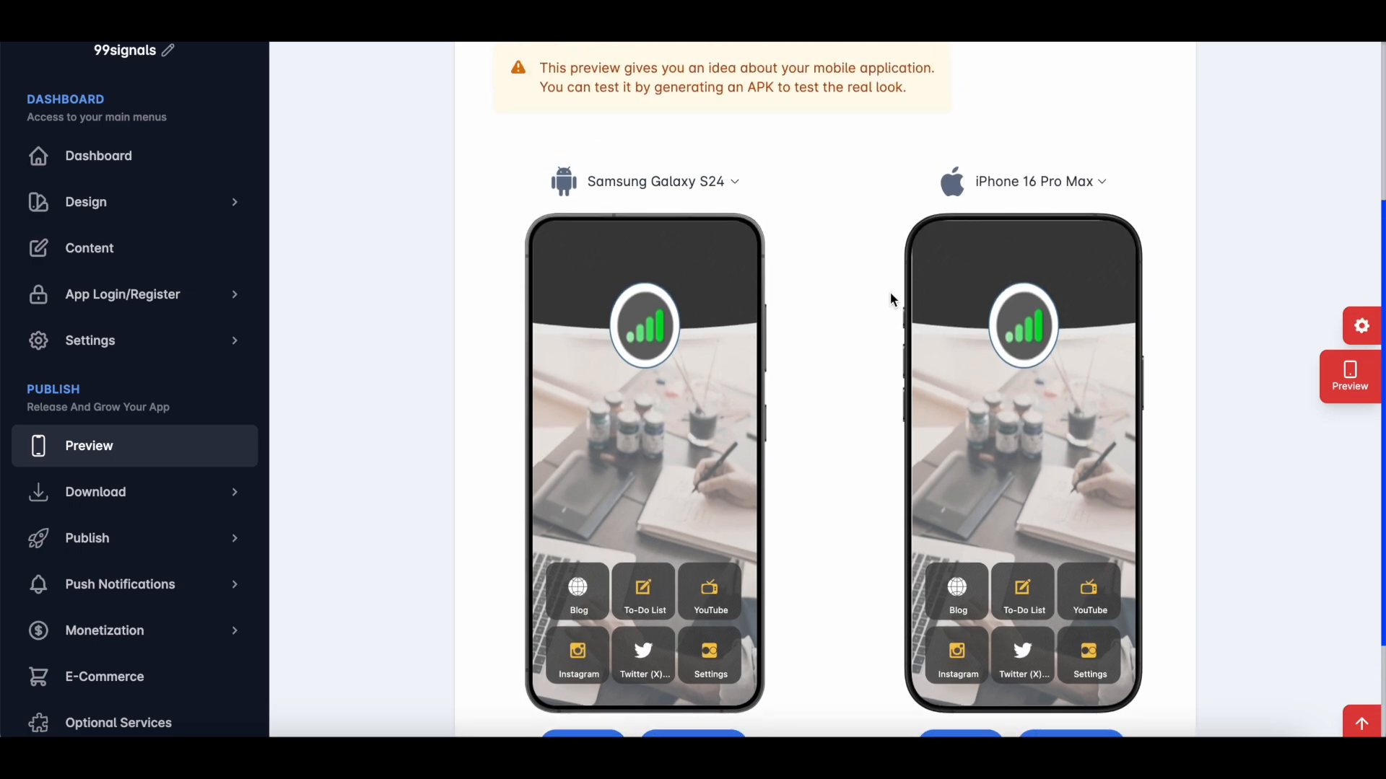
{"action": "scroll", "coordinate": [890, 299], "scroll_direction": "up", "scroll_amount": 1}
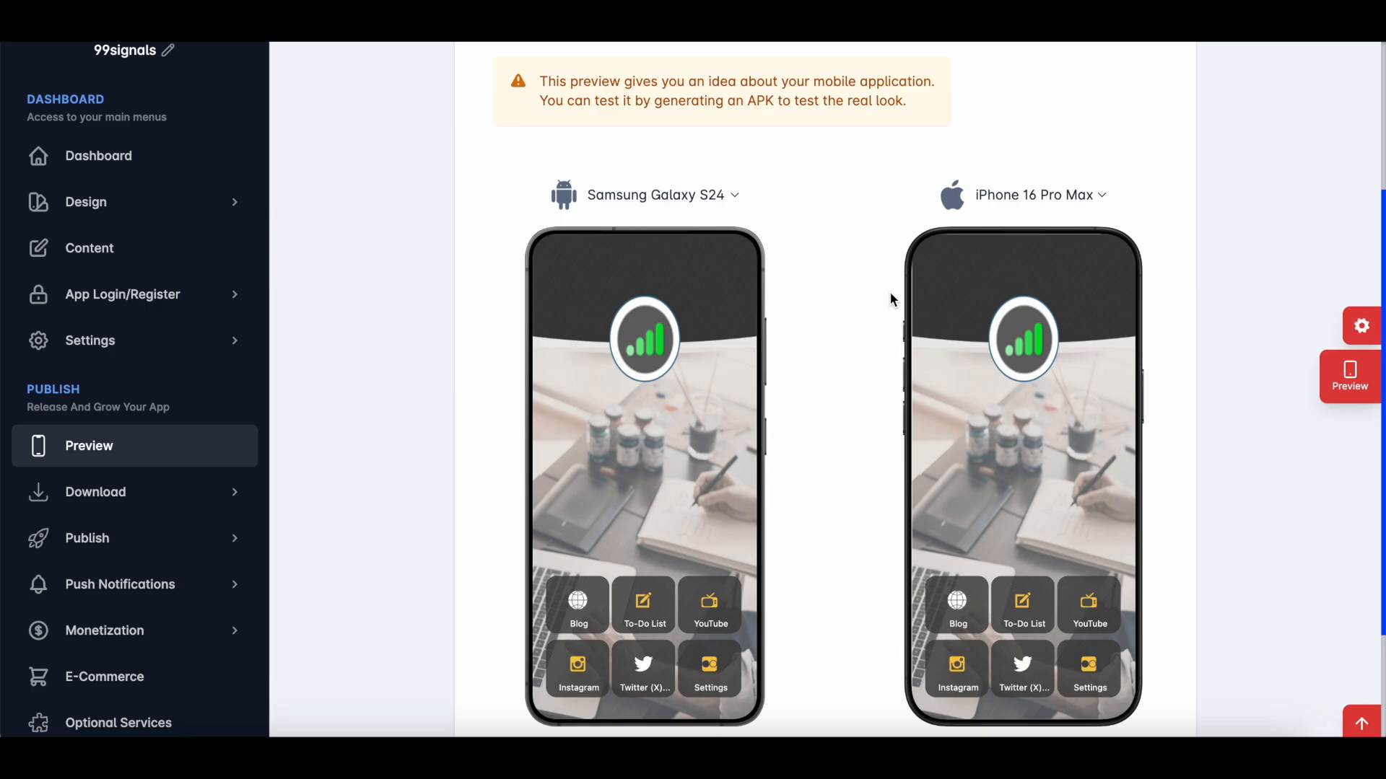
Step: Review the download pages for the Android app and the iOS app, ending on the Android page
{"action": "left_click", "coordinate": [185, 498]}
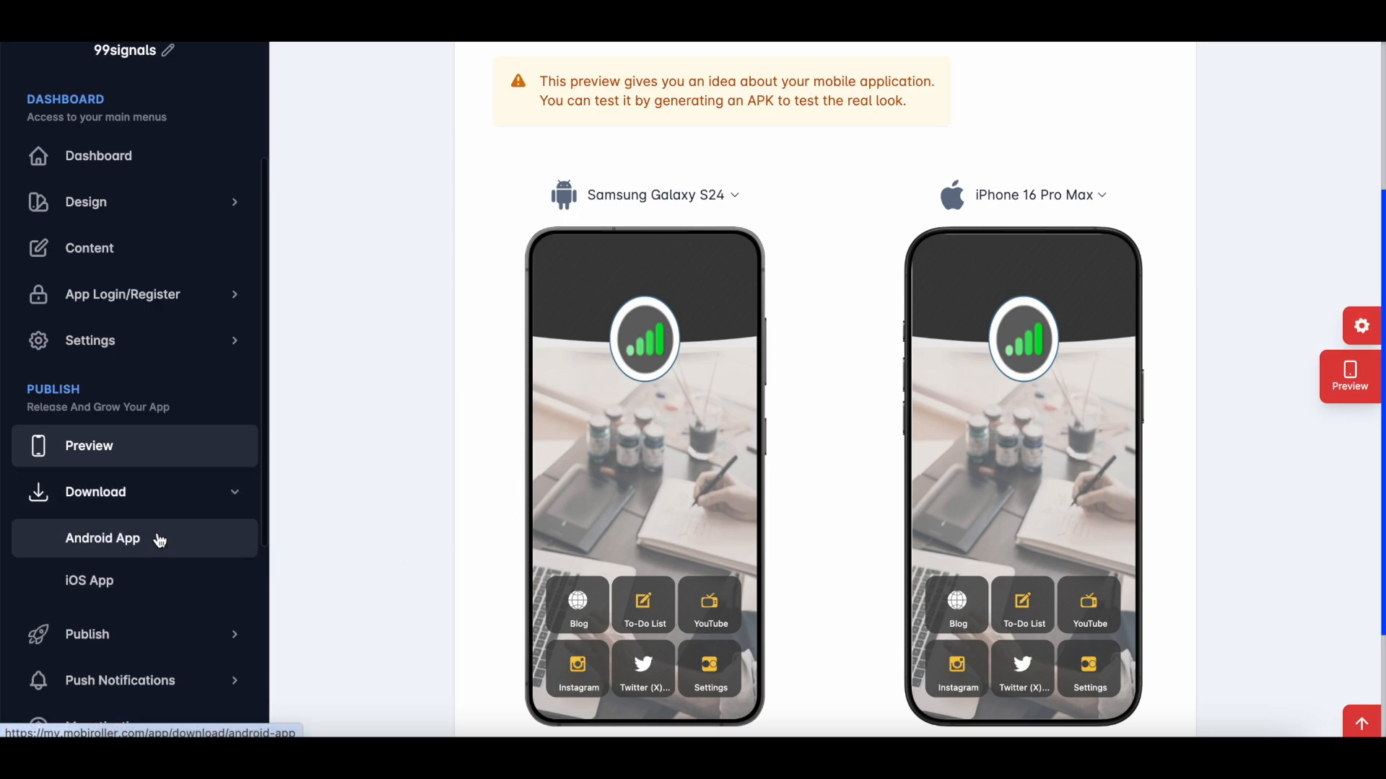
{"action": "left_click", "coordinate": [159, 540]}
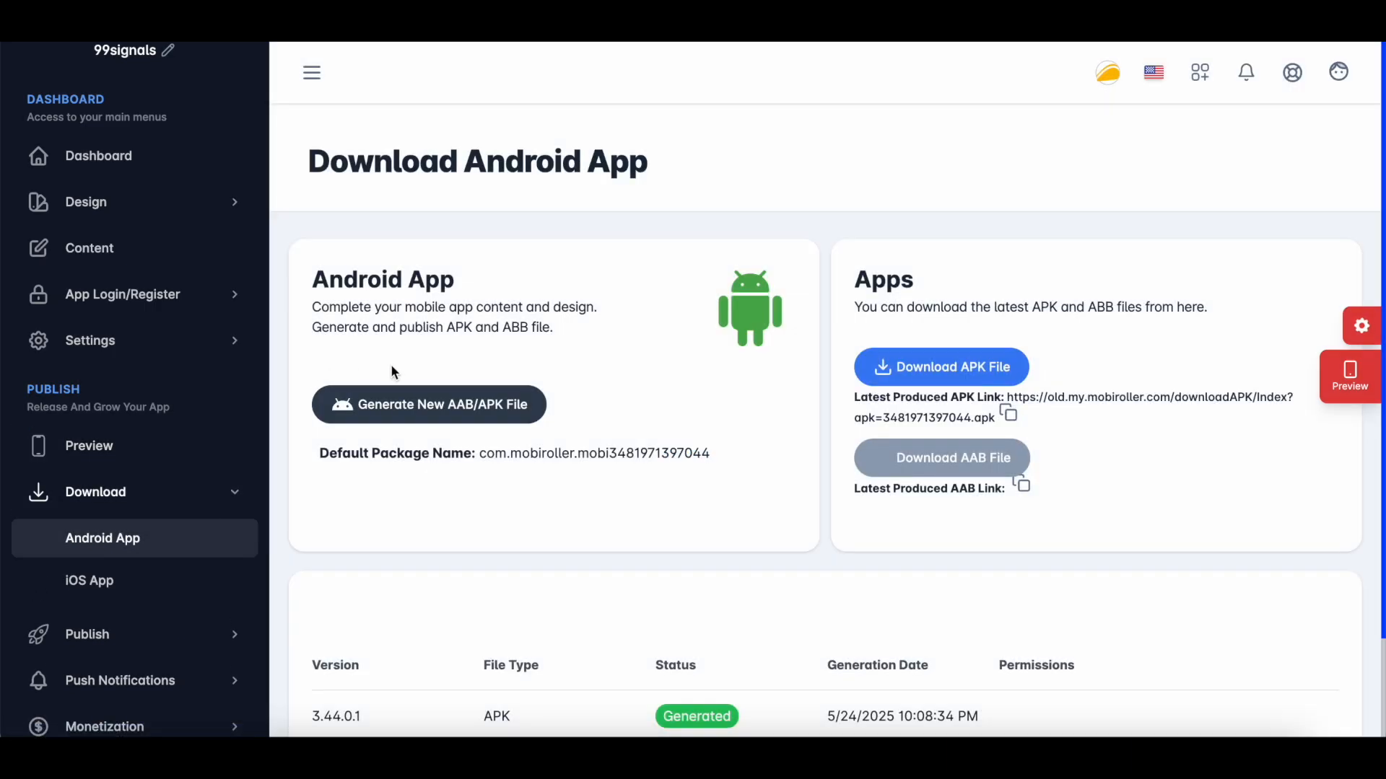
{"action": "left_click", "coordinate": [161, 579]}
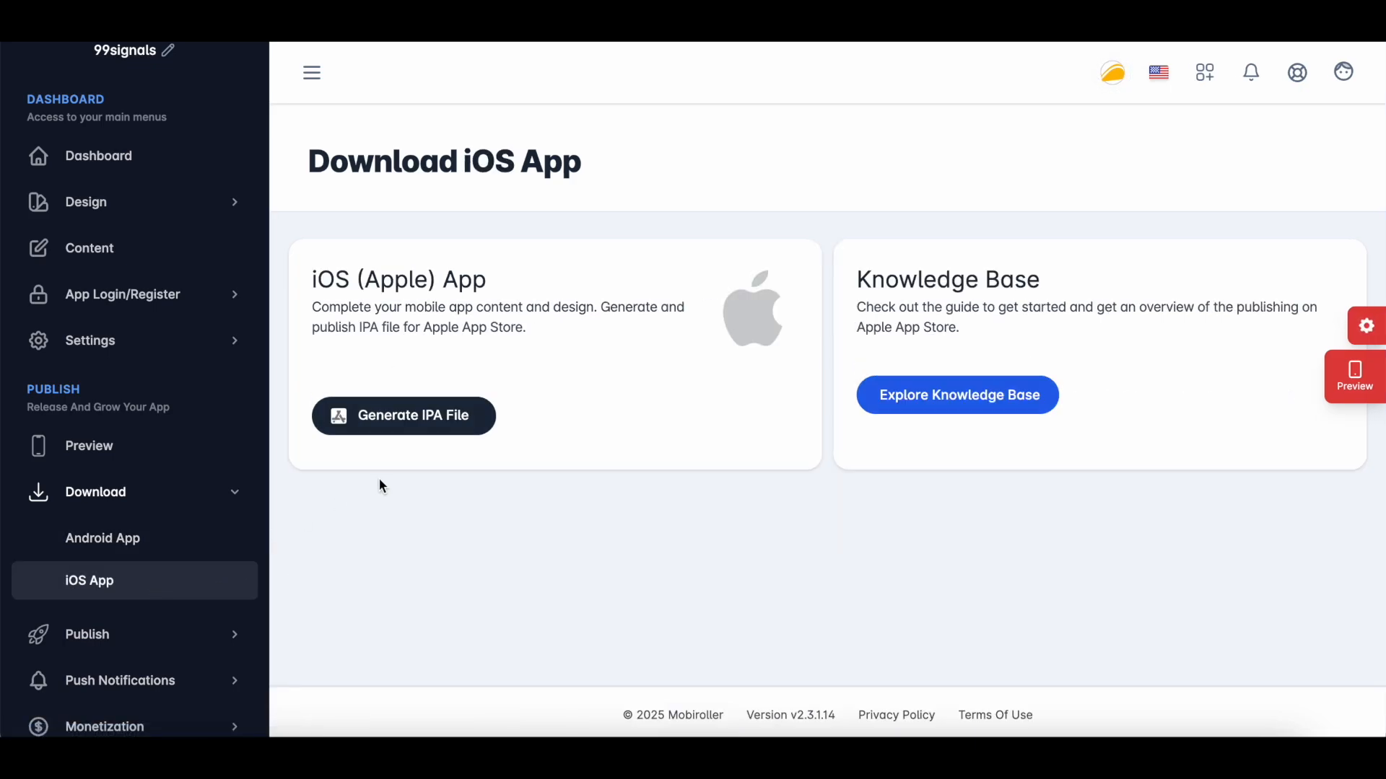
{"action": "left_click", "coordinate": [167, 538]}
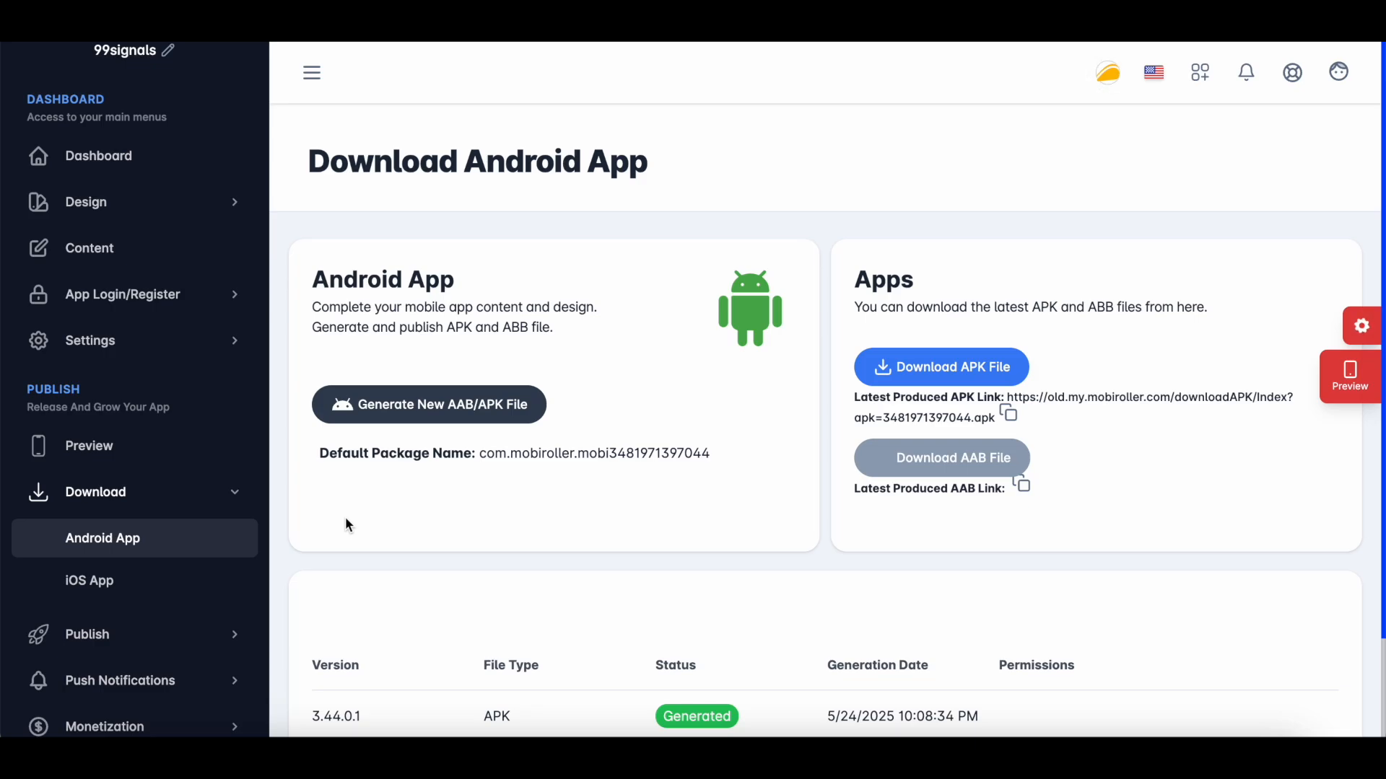
Step: Review the Google Play Store publishing page with its check list, and follow its link to the Google Play Console
{"action": "scroll", "coordinate": [345, 517], "scroll_direction": "down", "scroll_amount": 2}
{"action": "left_click", "coordinate": [188, 652]}
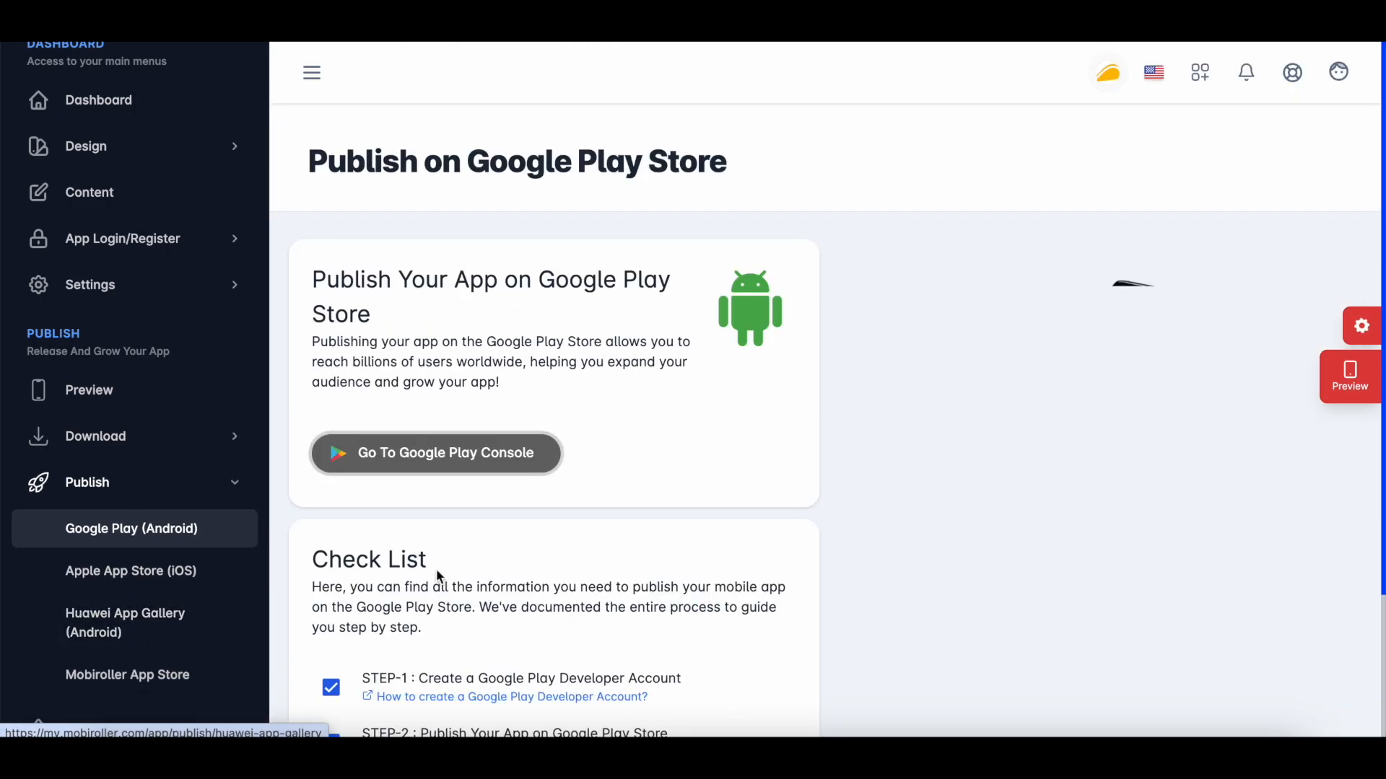
{"action": "scroll", "coordinate": [529, 547], "scroll_direction": "down", "scroll_amount": 1}
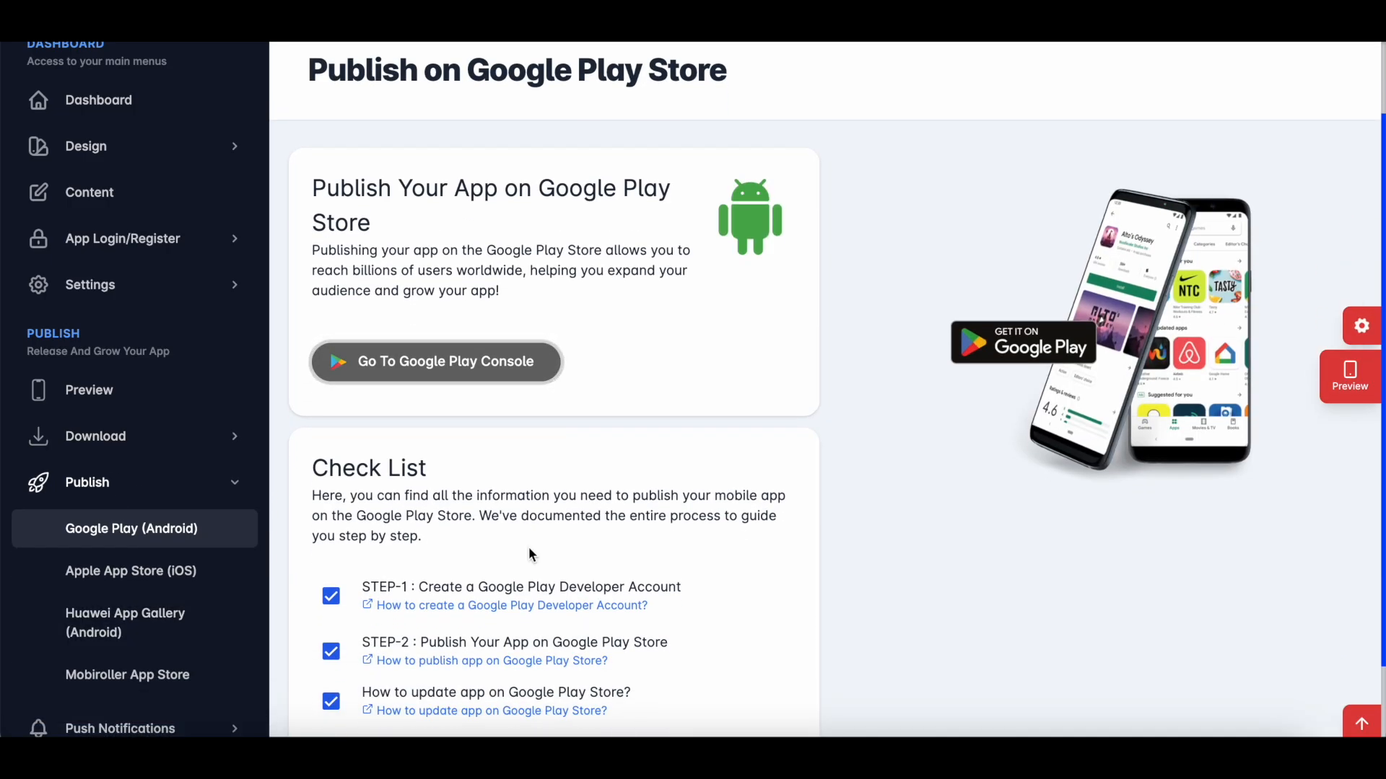
{"action": "scroll", "coordinate": [528, 549], "scroll_direction": "down", "scroll_amount": 1}
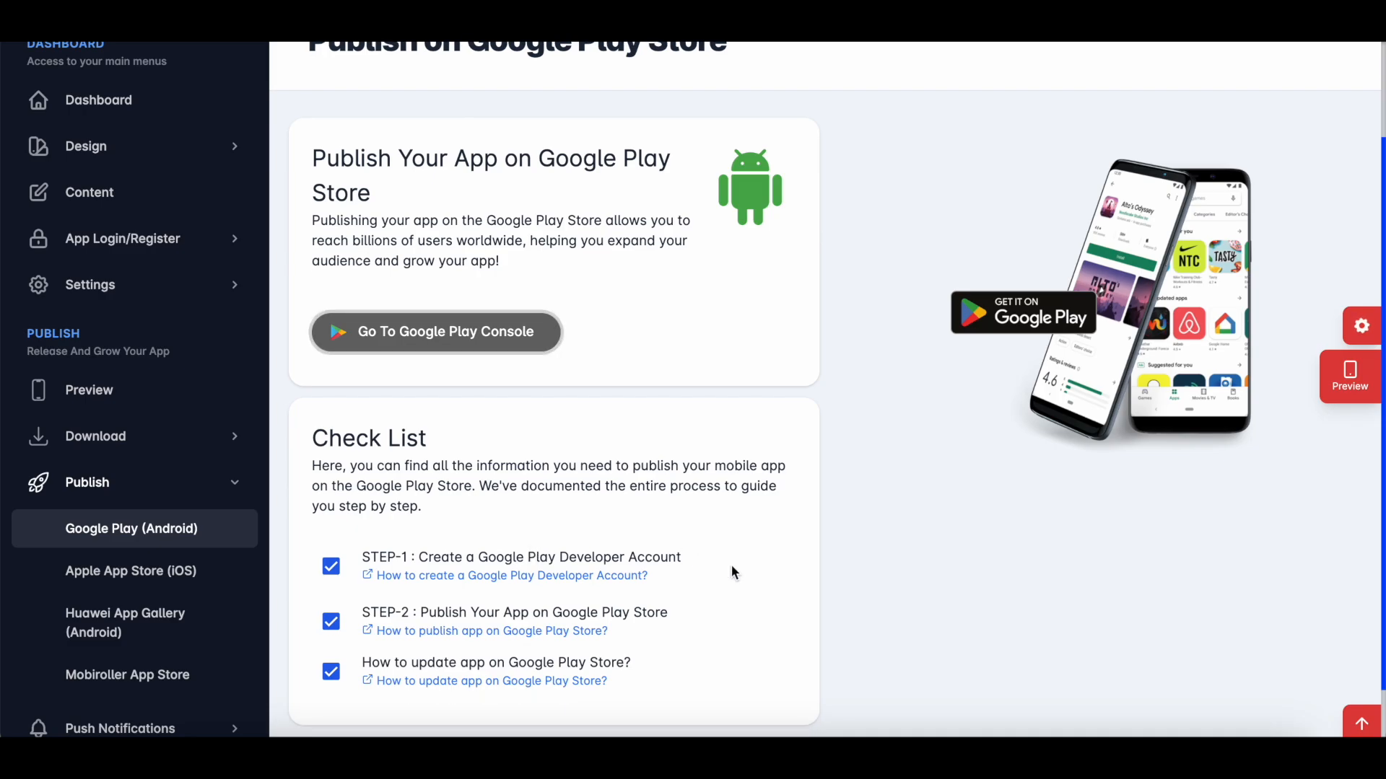
{"action": "scroll", "coordinate": [731, 565], "scroll_direction": "up", "scroll_amount": 2}
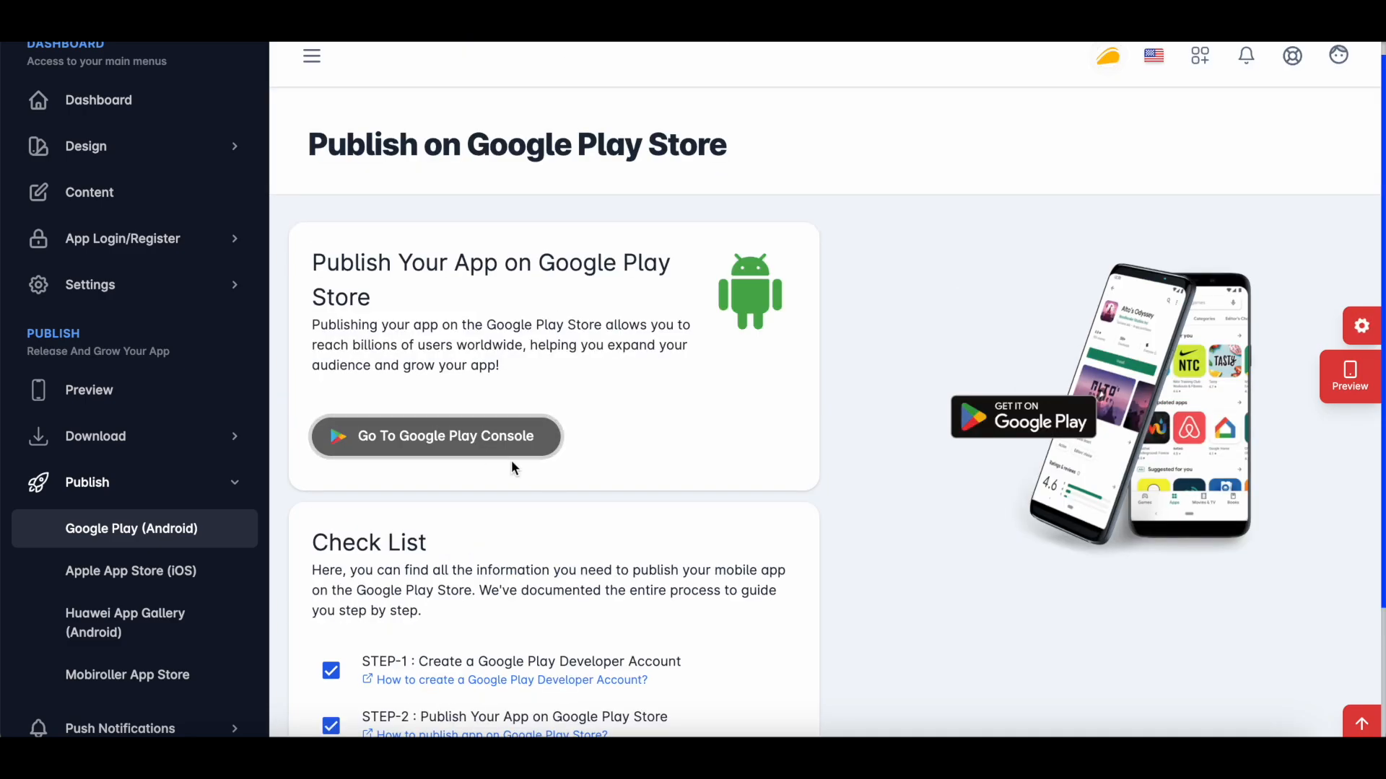
{"action": "left_click", "coordinate": [476, 446]}
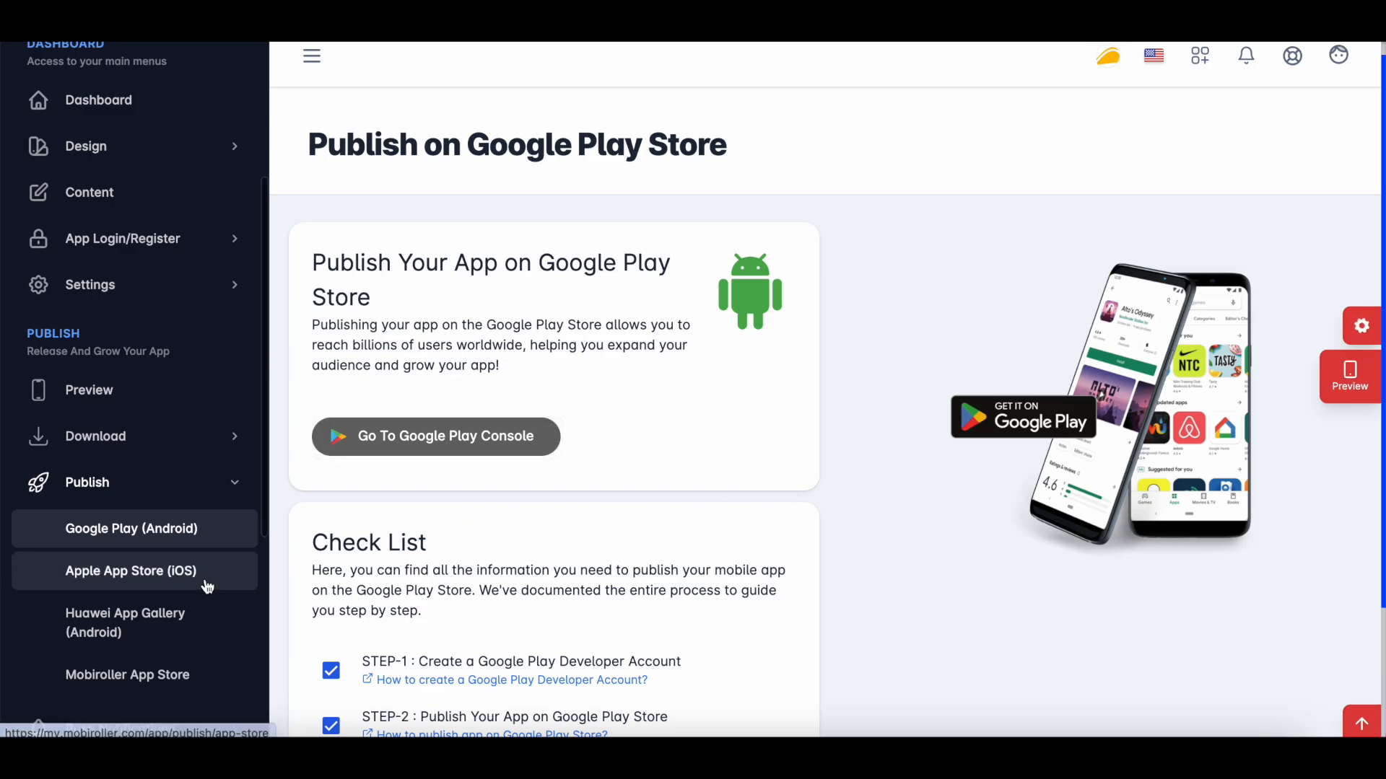
Step: View the Apple App Store publishing page and the Mobiroller App Store submission form
{"action": "left_click", "coordinate": [206, 585]}
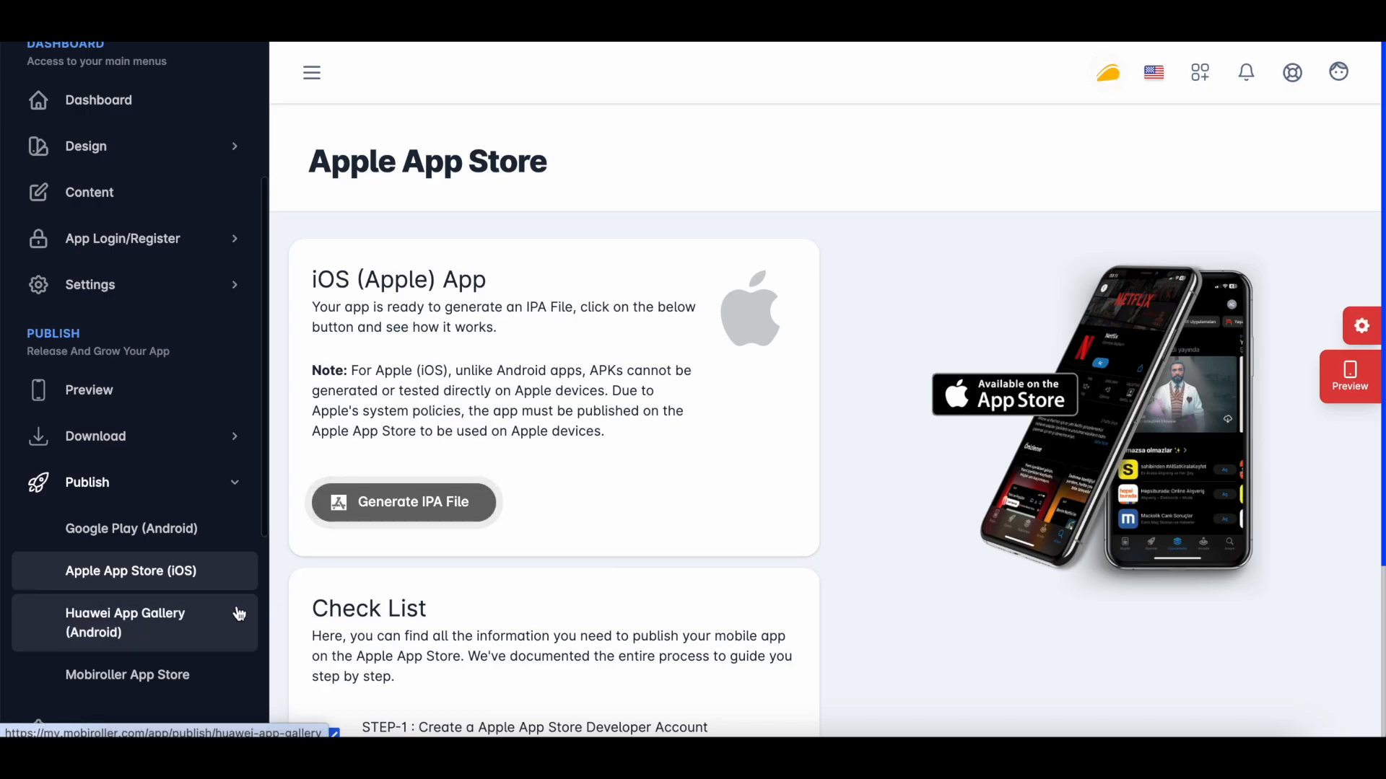
{"action": "left_click", "coordinate": [206, 674]}
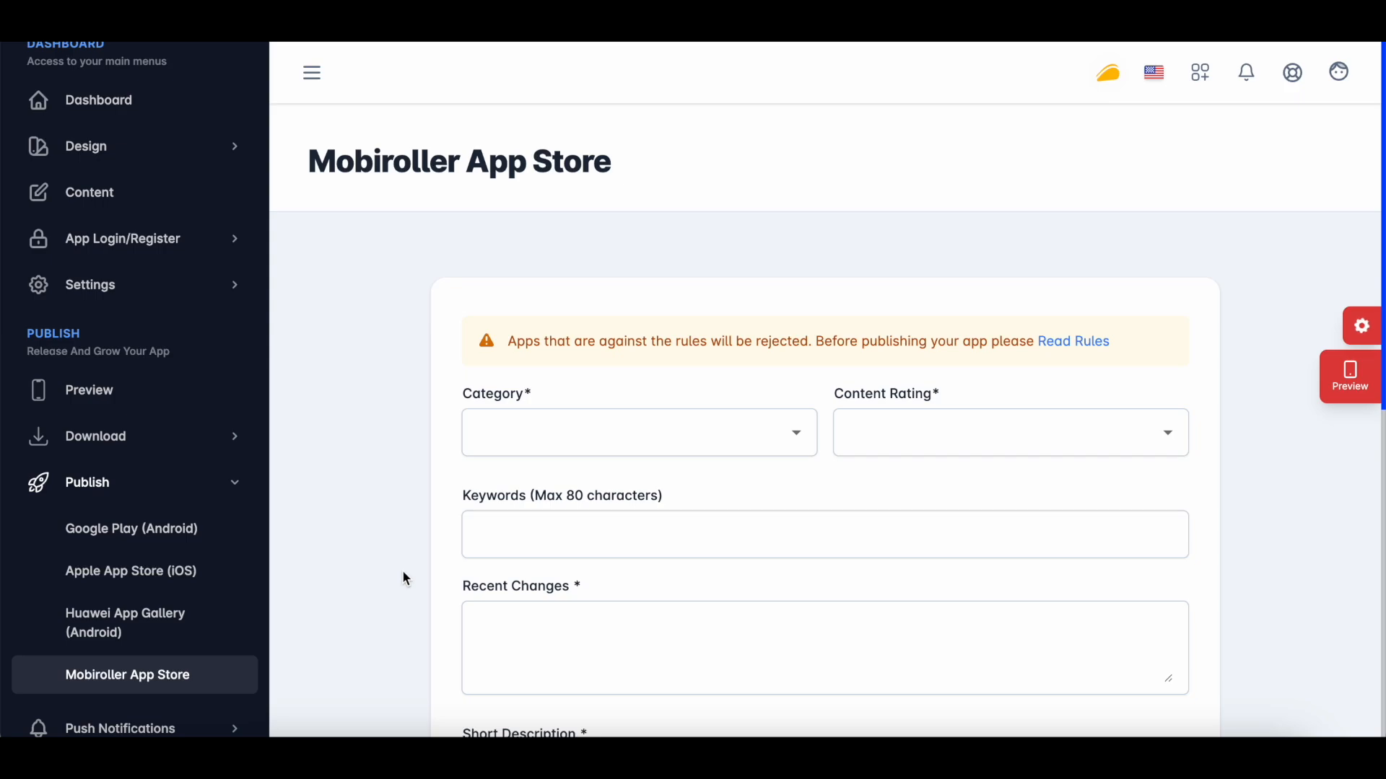
{"action": "scroll", "coordinate": [407, 579], "scroll_direction": "down", "scroll_amount": 3}
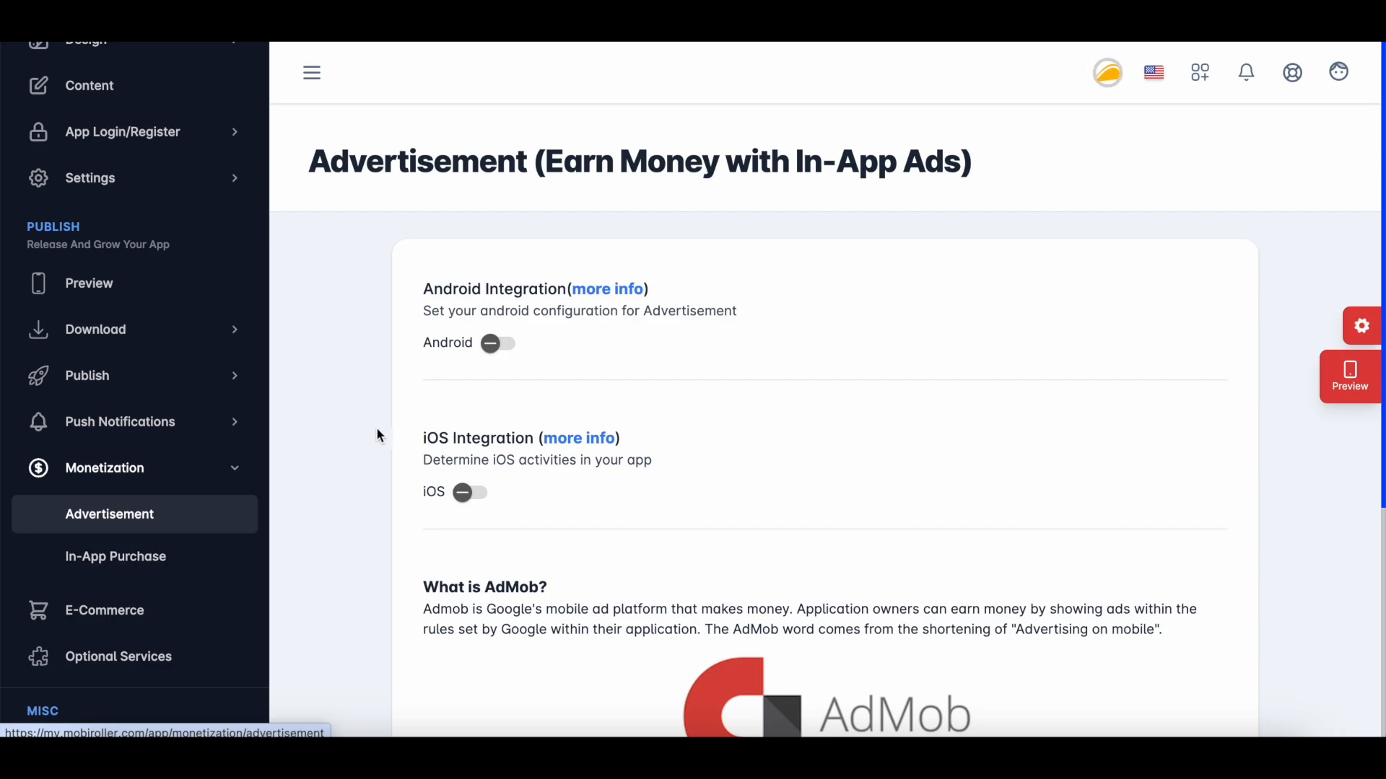
Step: On the Monetization Advertisement page, enable Android integration with Interstitial and Banner ads, and enable iOS integration
{"action": "left_click", "coordinate": [503, 347]}
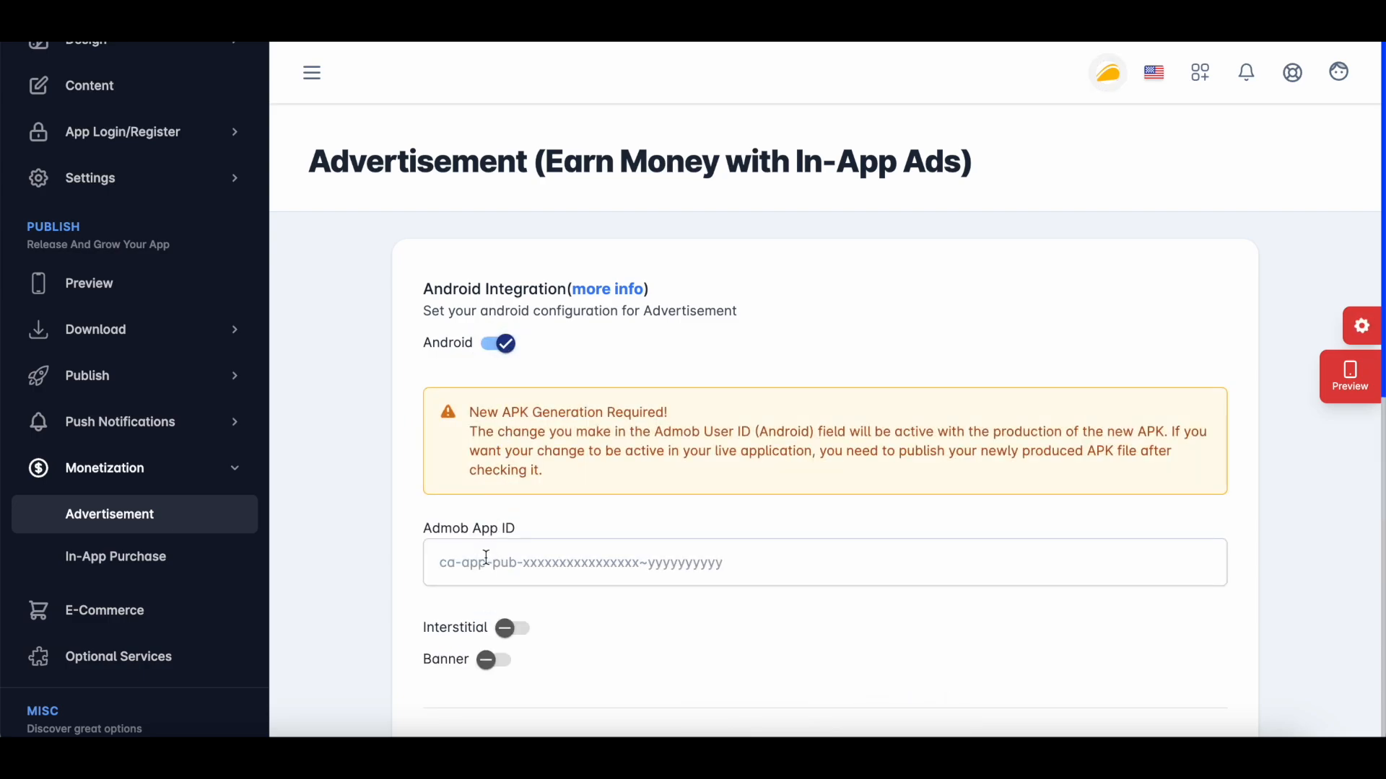
{"action": "scroll", "coordinate": [491, 561], "scroll_direction": "down", "scroll_amount": 2}
{"action": "scroll", "coordinate": [493, 563], "scroll_direction": "down", "scroll_amount": 1}
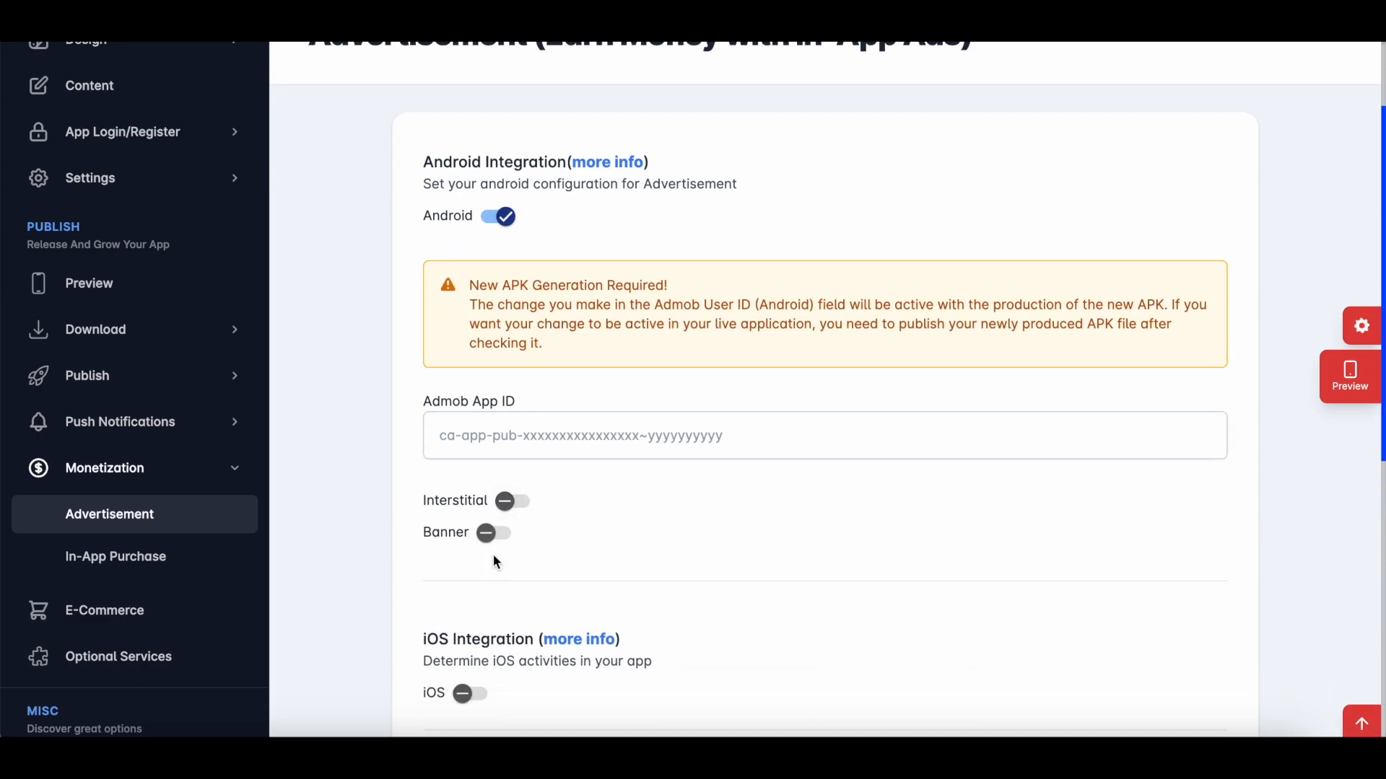
{"action": "left_click", "coordinate": [510, 503]}
{"action": "scroll", "coordinate": [504, 567], "scroll_direction": "down", "scroll_amount": 1}
{"action": "left_click", "coordinate": [495, 615]}
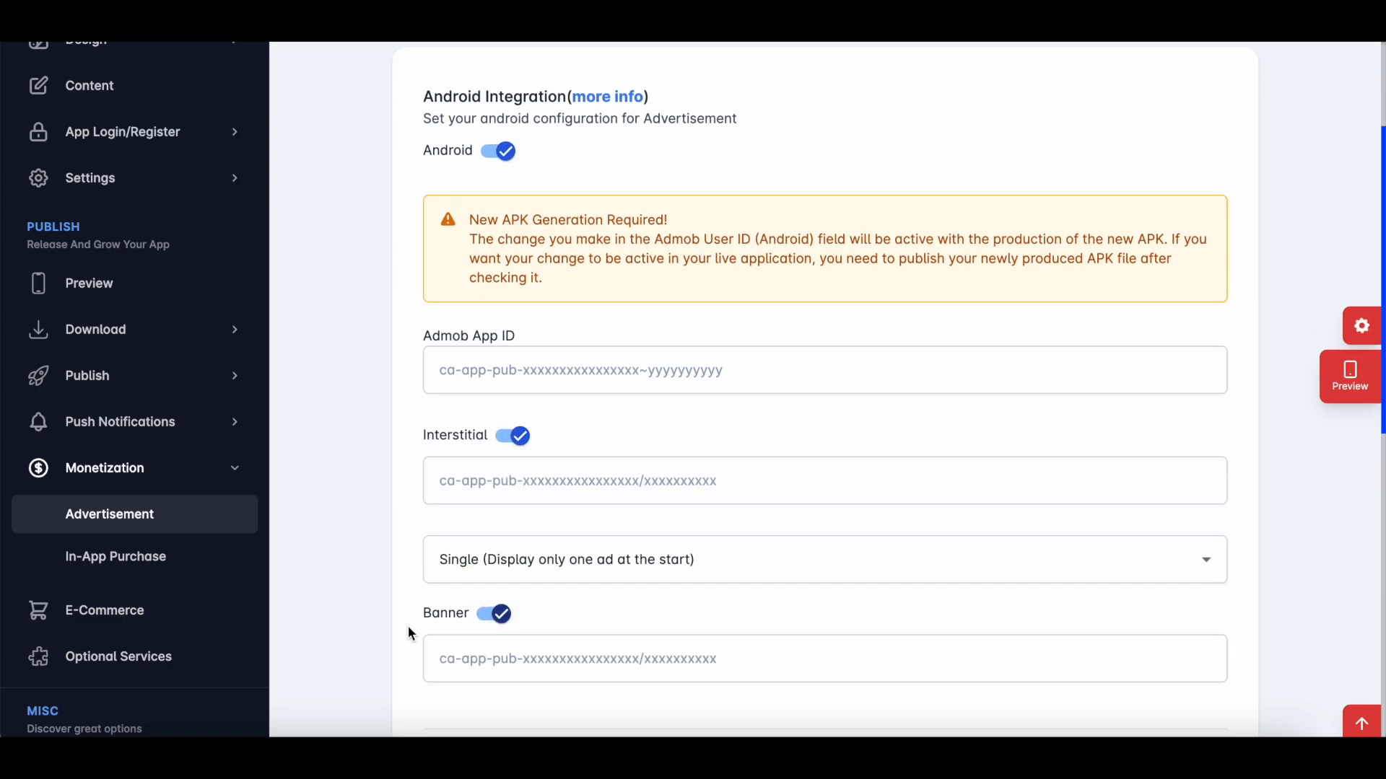
{"action": "scroll", "coordinate": [409, 634], "scroll_direction": "down", "scroll_amount": 4}
{"action": "left_click", "coordinate": [470, 537]}
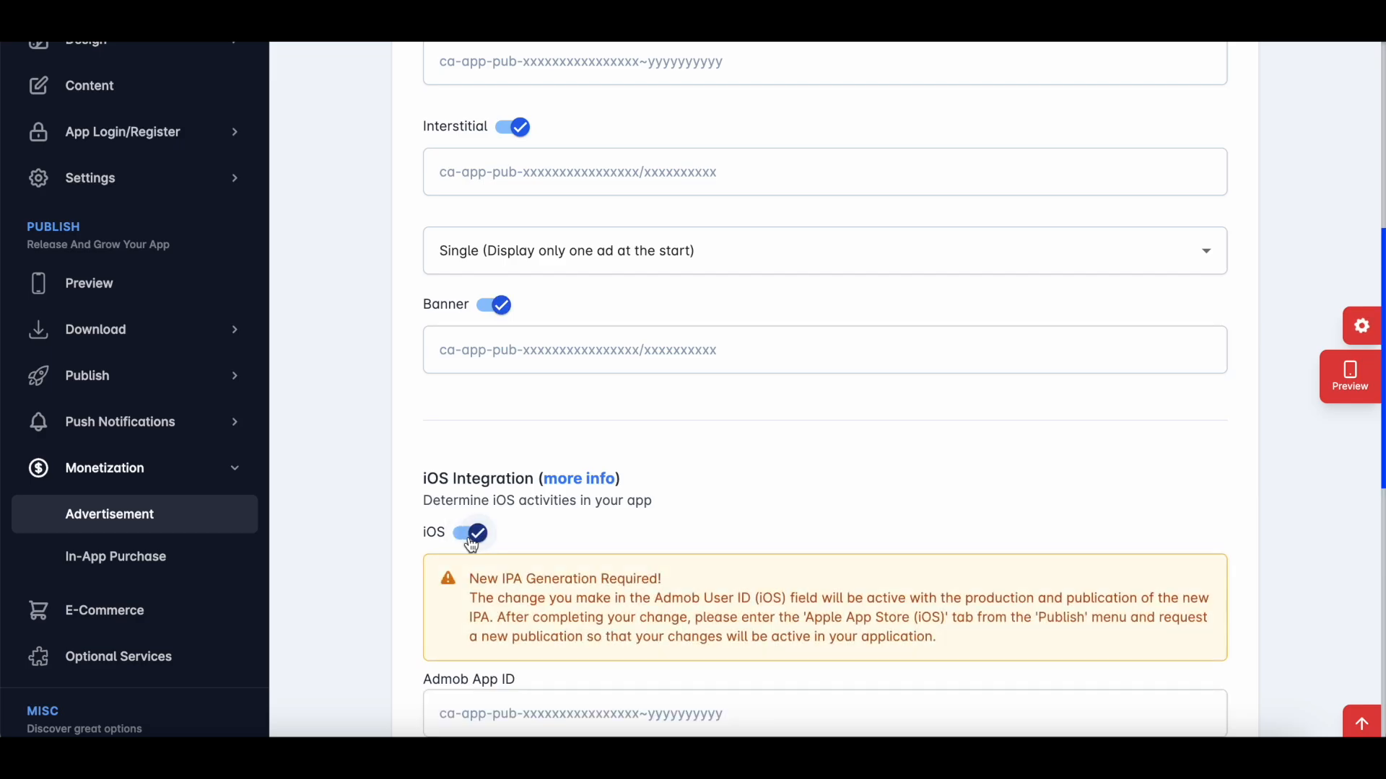
Step: Review the iOS integration's AdMob settings and the AdMob explanation on the Monetization Advertisement page
{"action": "scroll", "coordinate": [462, 586], "scroll_direction": "down", "scroll_amount": 1}
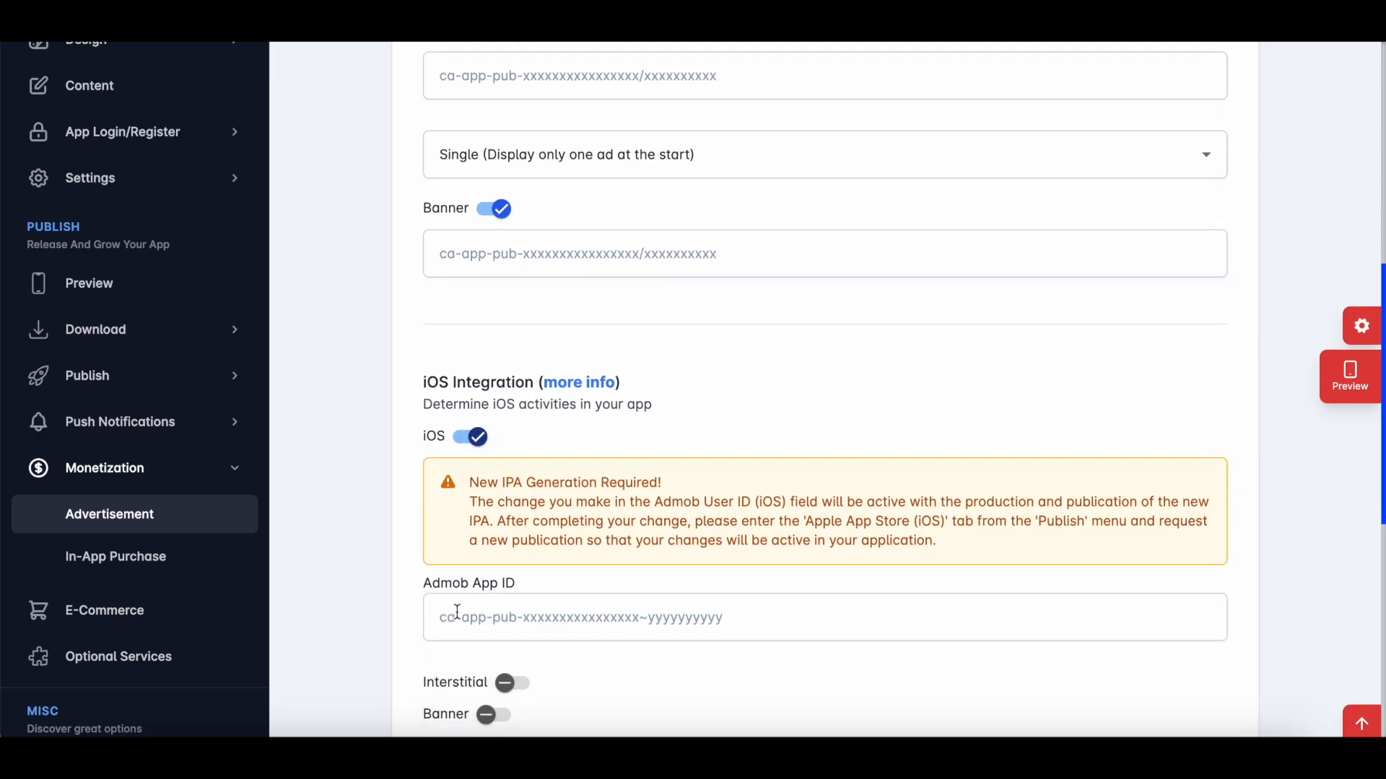
{"action": "scroll", "coordinate": [456, 612], "scroll_direction": "down", "scroll_amount": 8}
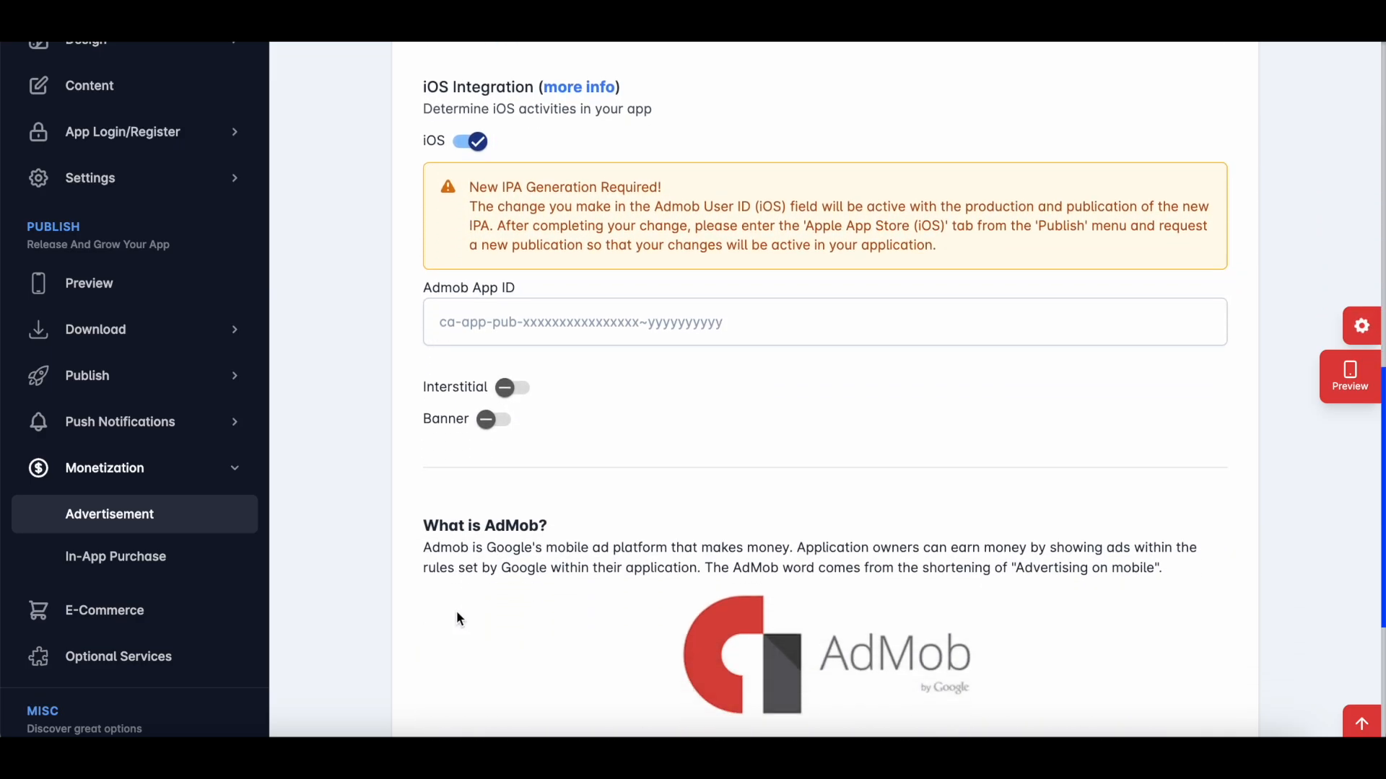
{"action": "scroll", "coordinate": [456, 611], "scroll_direction": "up", "scroll_amount": 4}
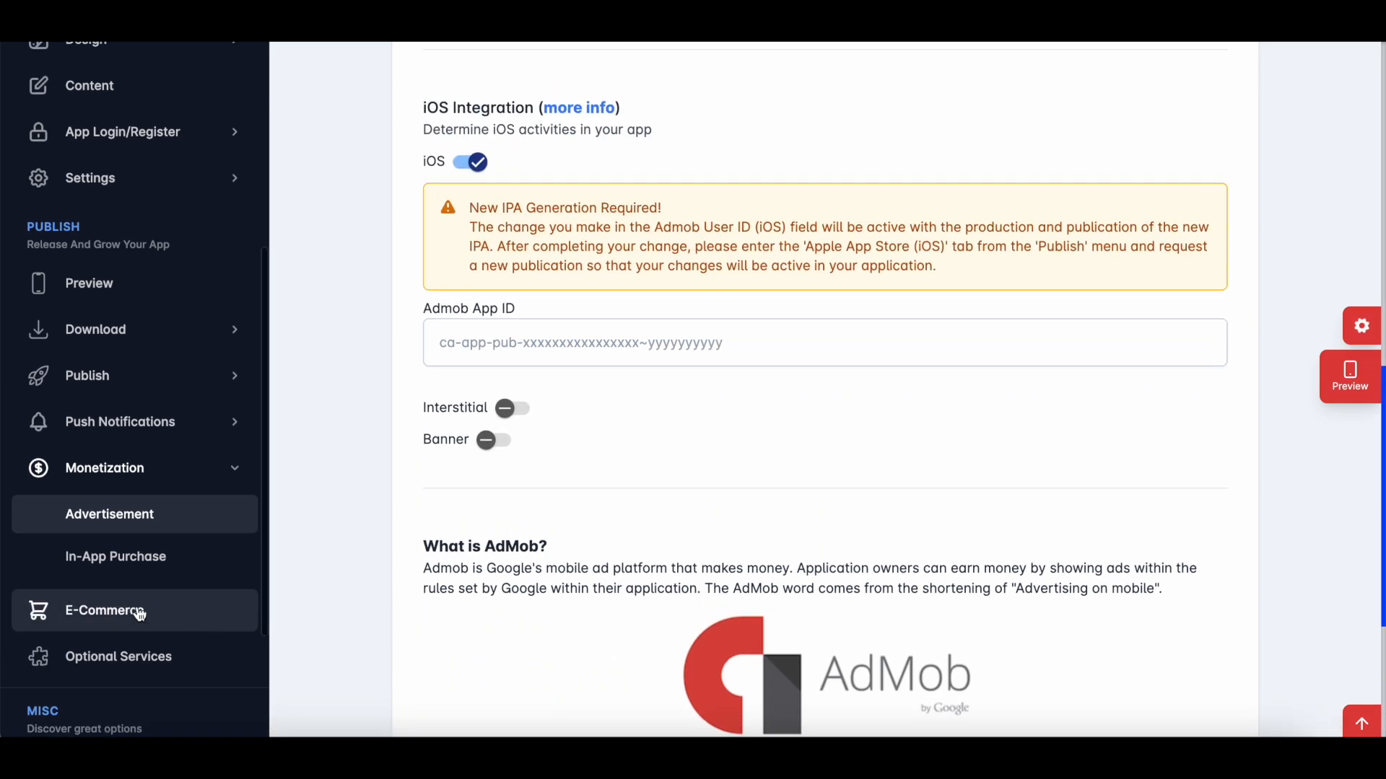
{"action": "left_click", "coordinate": [143, 574]}
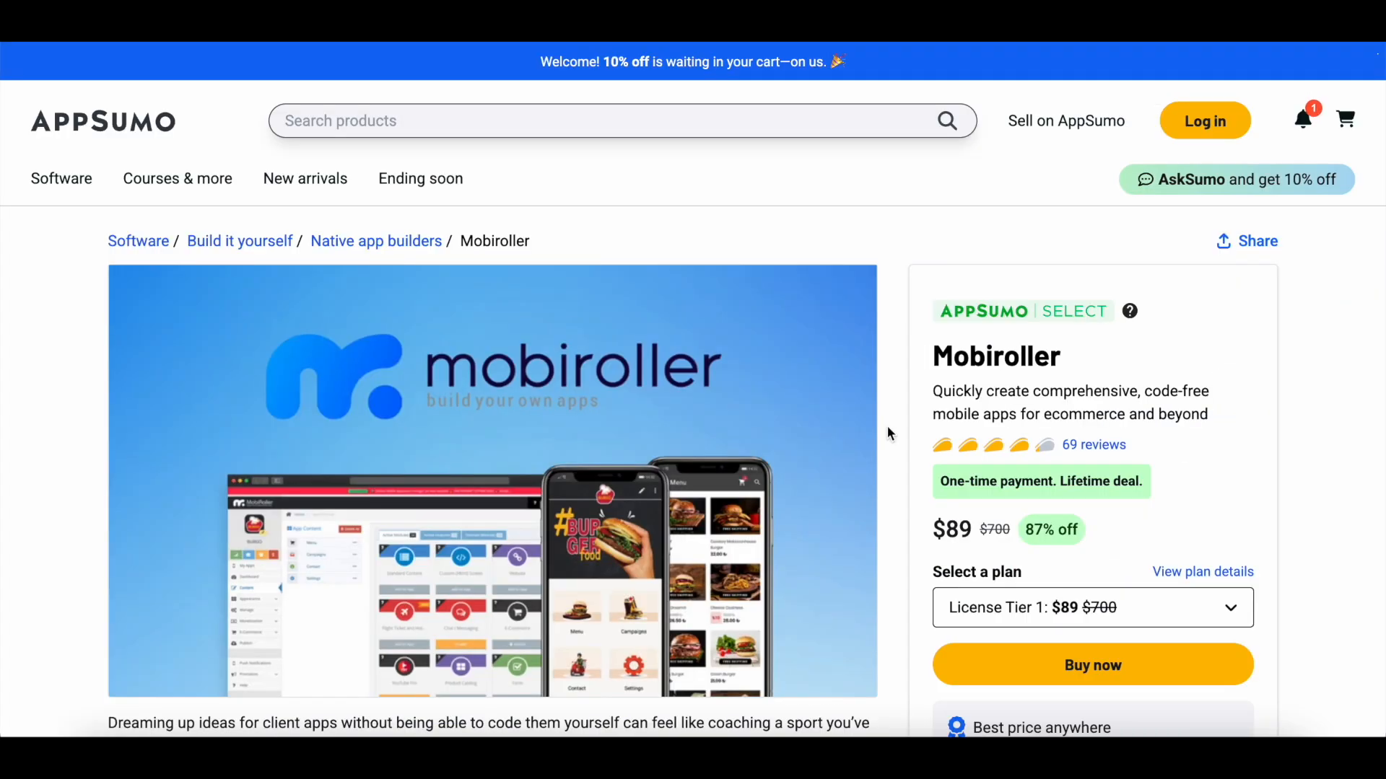
Step: Switch to the AppSumo page for Mobiroller and review its overview and the license tiers under Plans & features
{"action": "scroll", "coordinate": [887, 430], "scroll_direction": "down", "scroll_amount": 12}
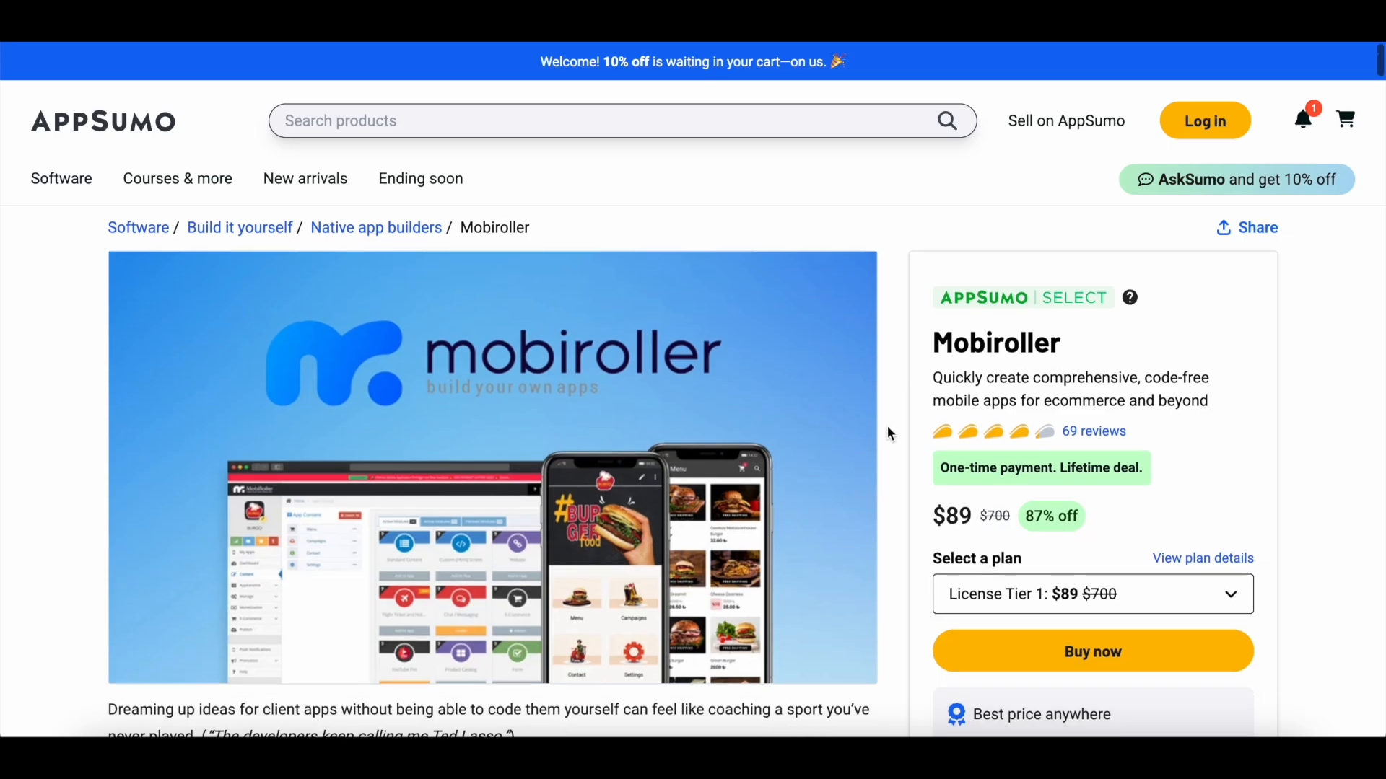
{"action": "scroll", "coordinate": [587, 530], "scroll_direction": "down", "scroll_amount": 15}
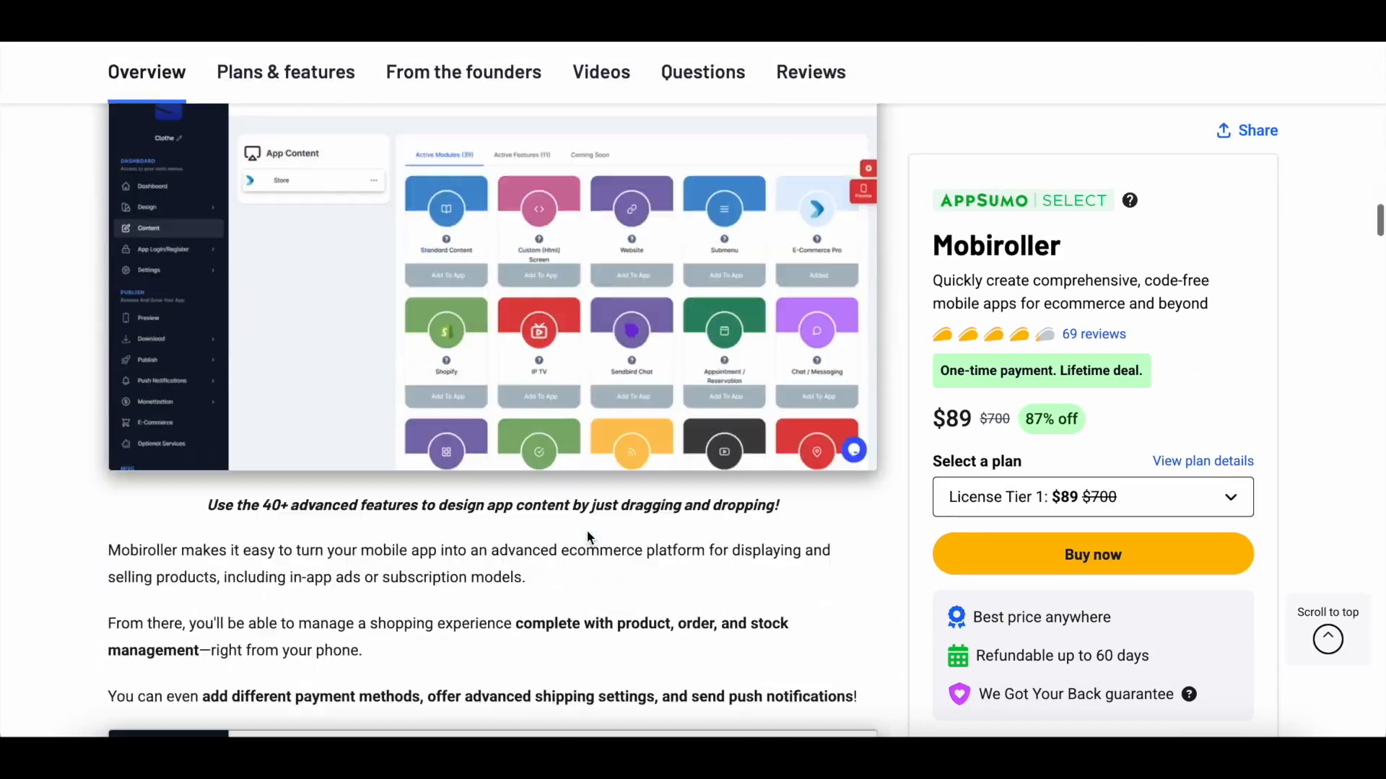
{"action": "scroll", "coordinate": [587, 531], "scroll_direction": "up", "scroll_amount": 2}
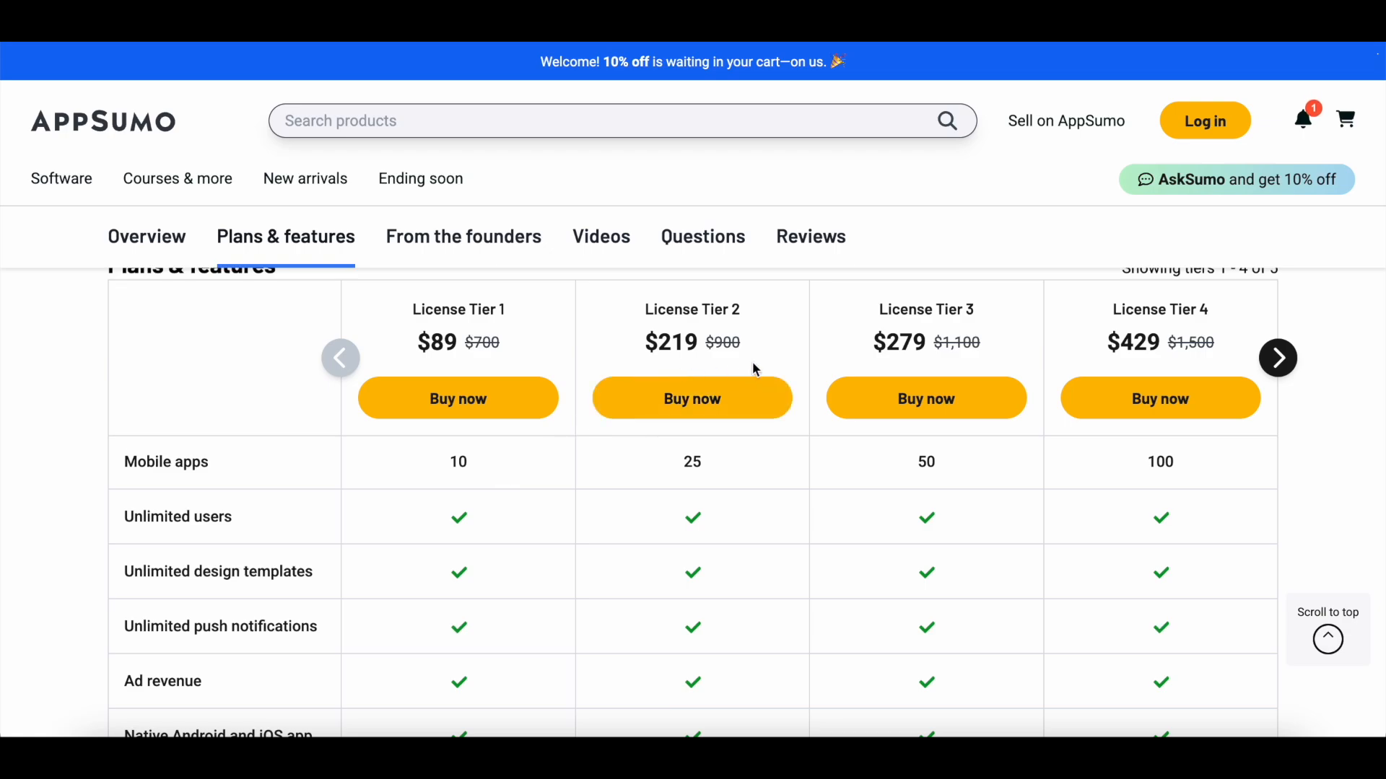
{"action": "scroll", "coordinate": [752, 361], "scroll_direction": "up", "scroll_amount": 10}
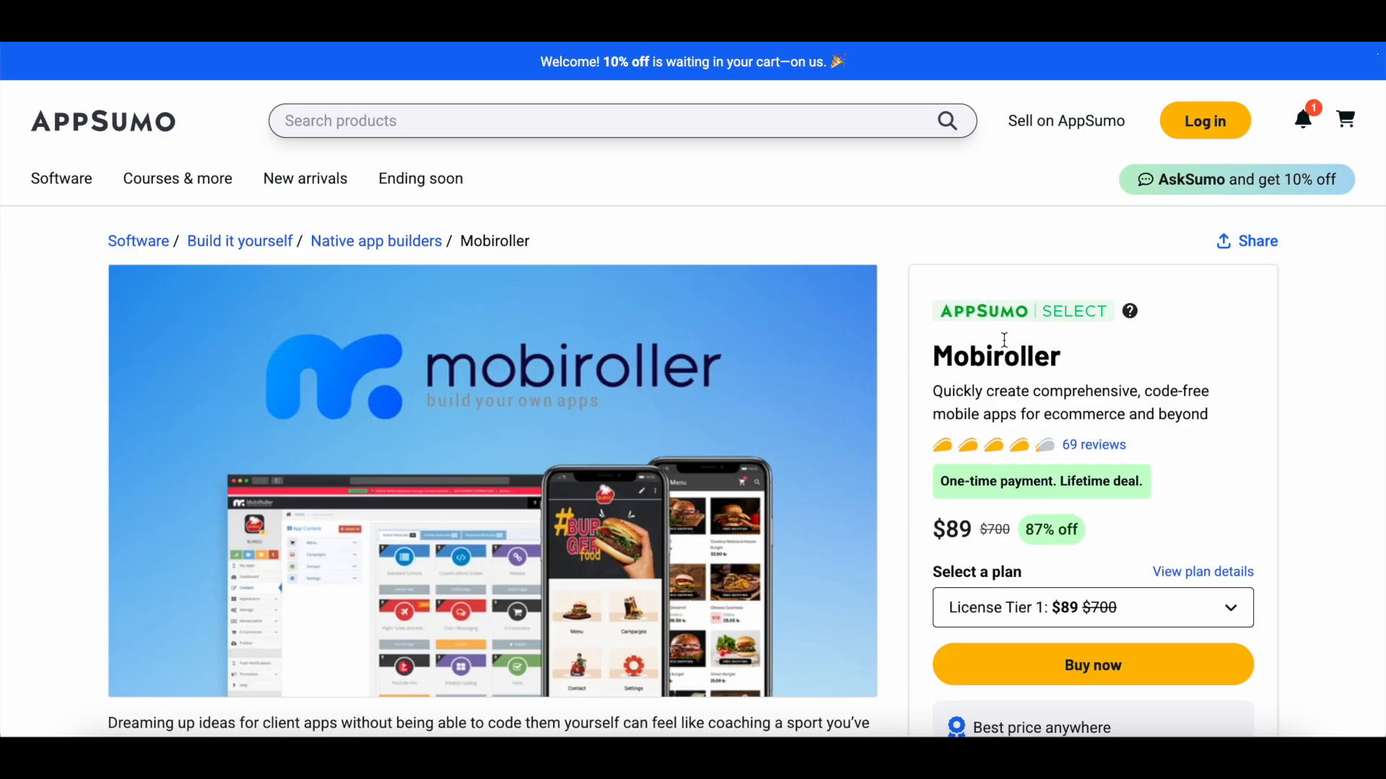